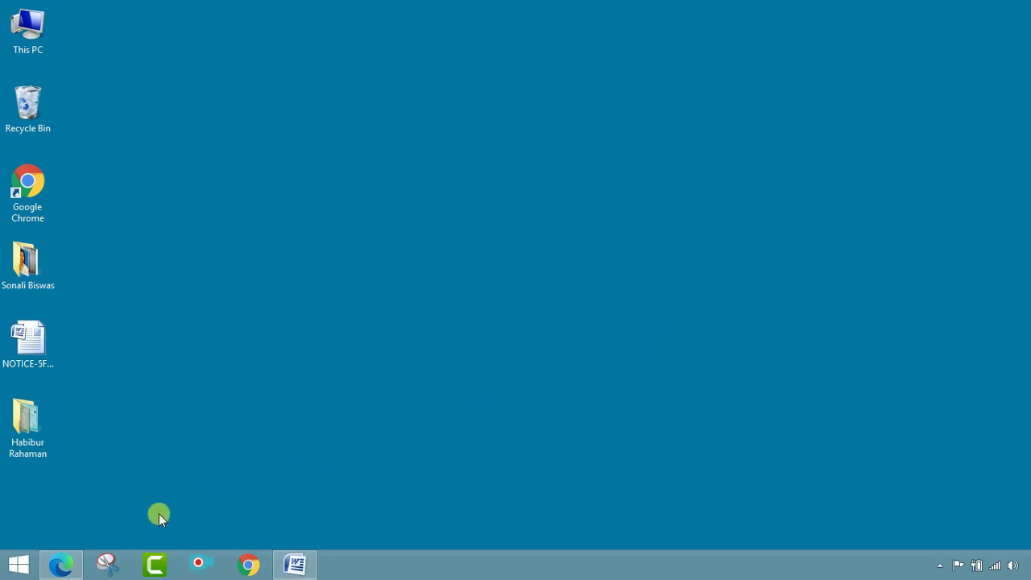
- Open Edge on the sripatsinghcollege.org tab, after briefly starting a Google search for 'sripat'
left_click(51, 569)
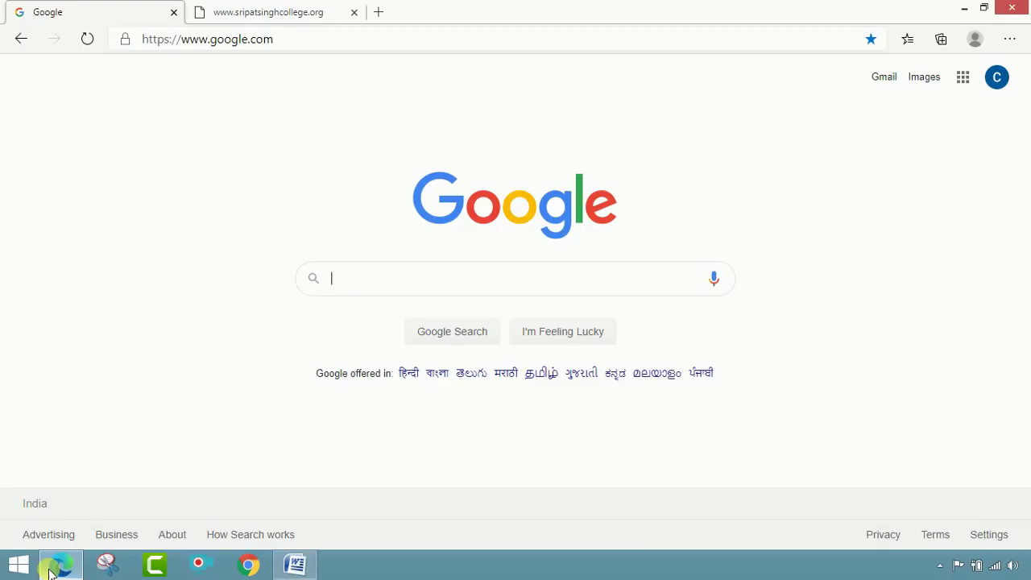
left_click(266, 12)
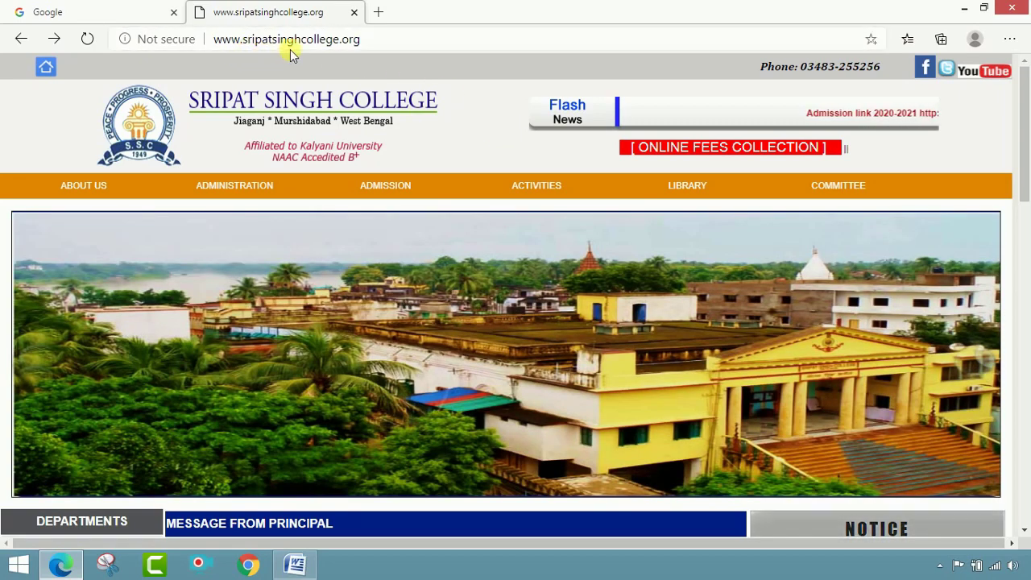
left_click_drag(363, 44, 216, 62)
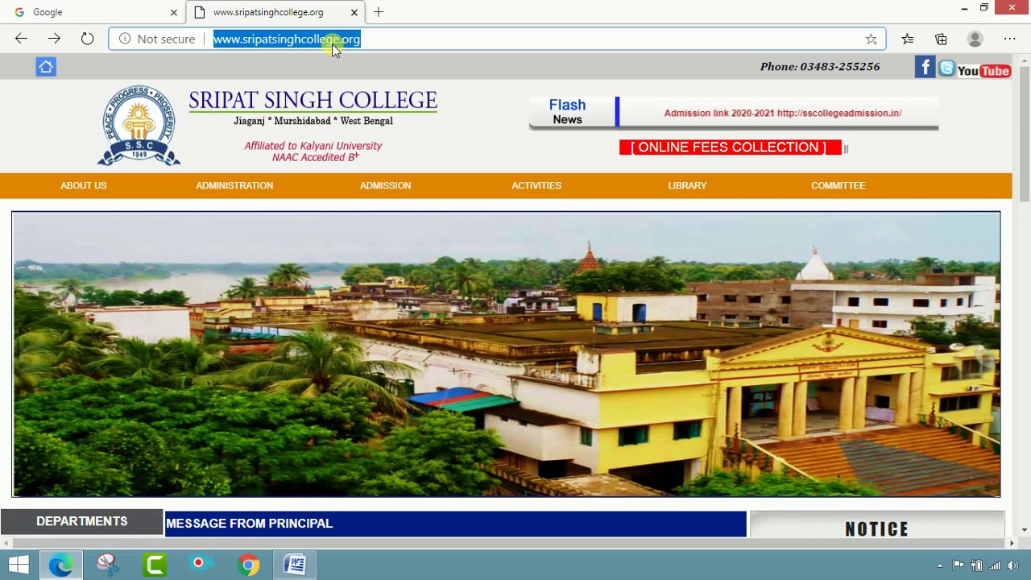
left_click(70, 10)
left_click(357, 288)
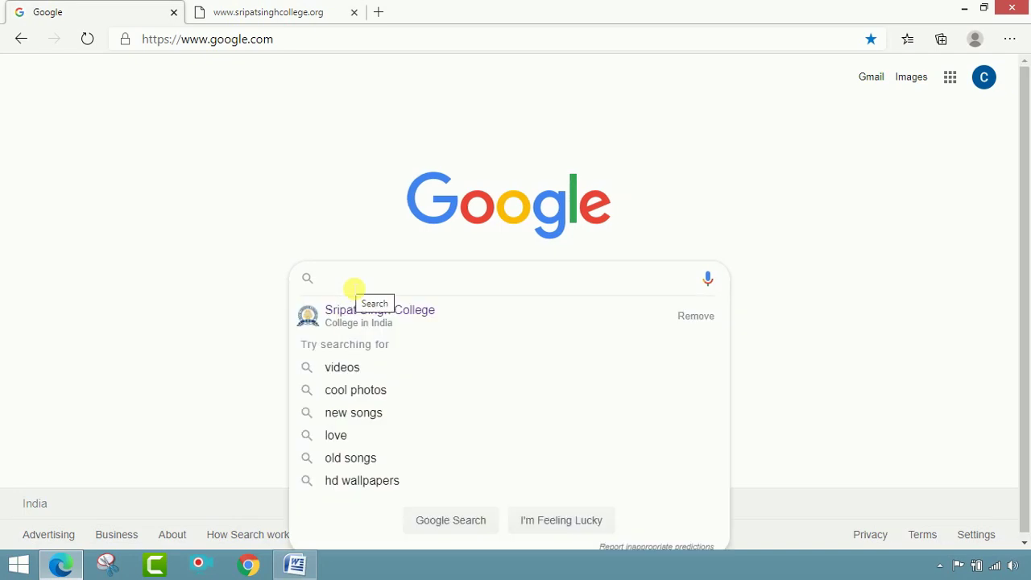
type("sripatsinghcollege.org")
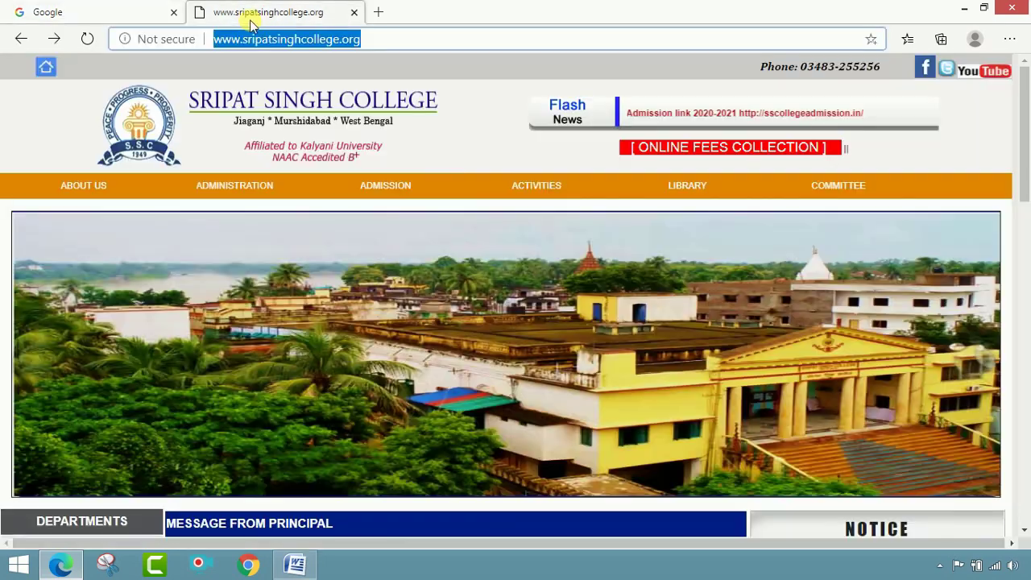
left_click(255, 14)
left_click(390, 143)
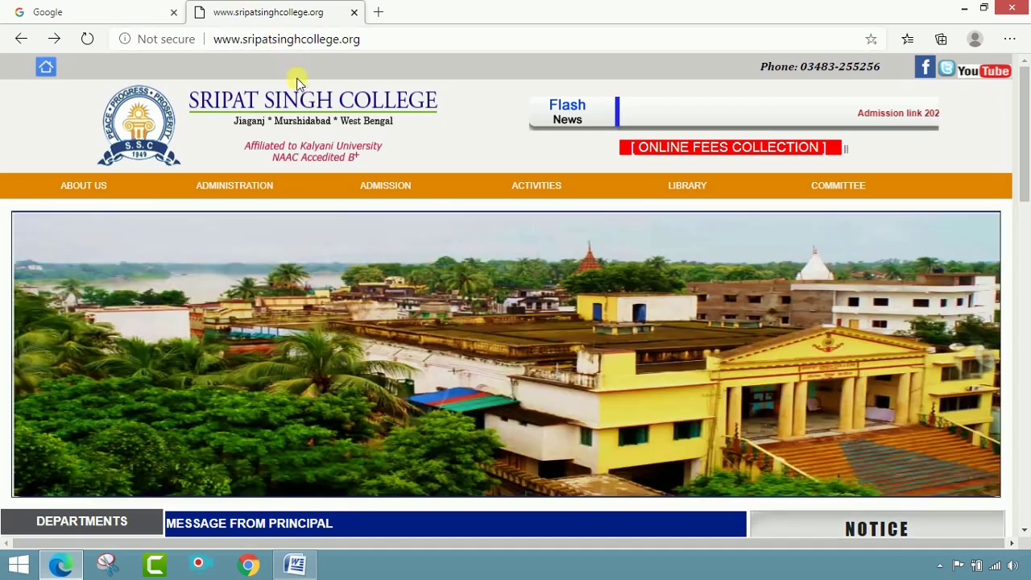
- Scroll down the college homepage to the NOTICE panel
scroll(974, 131, "down", 1)
scroll(974, 133, "down", 1)
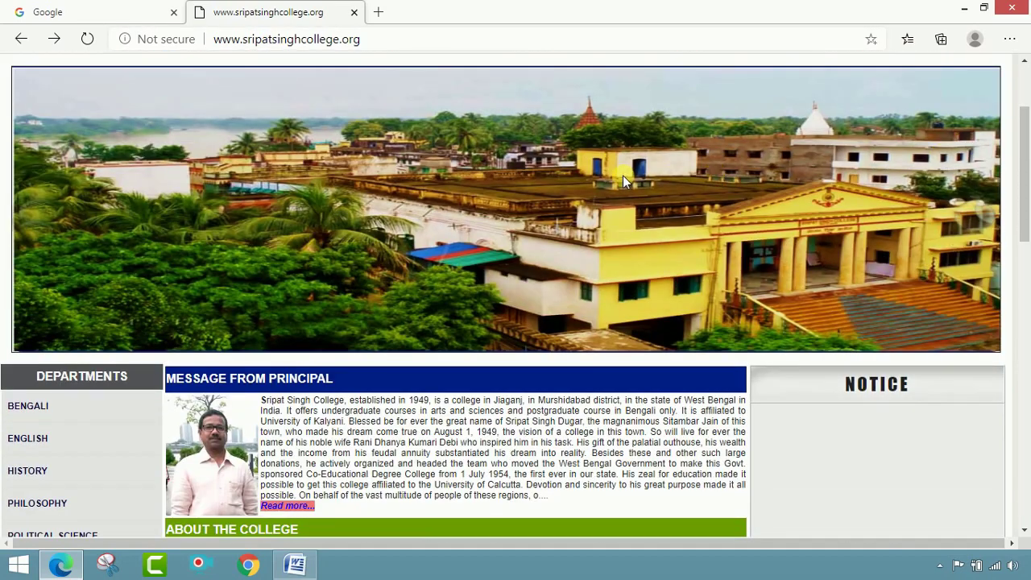
scroll(623, 173, "up", 2)
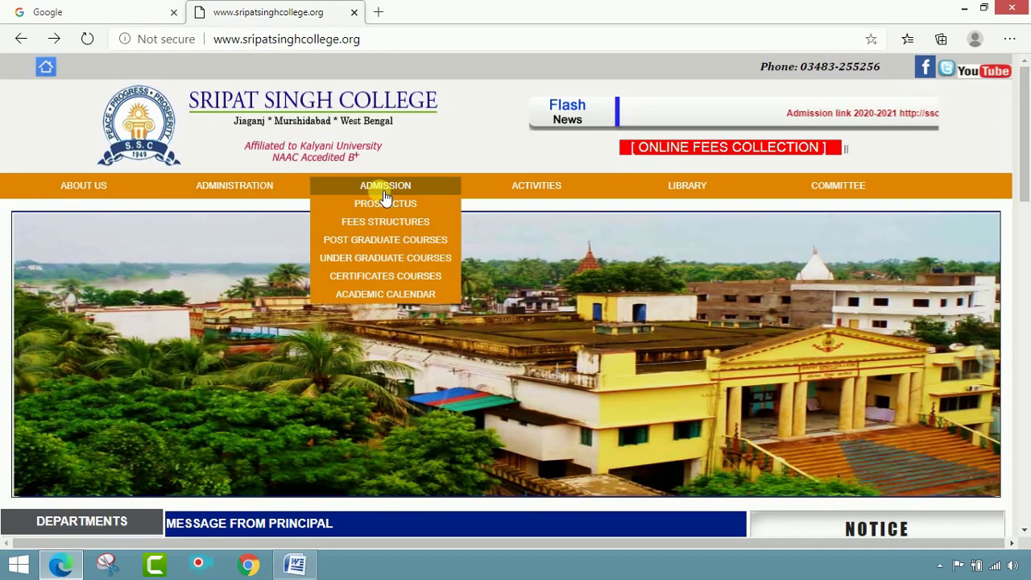
scroll(645, 206, "down", 2)
scroll(667, 211, "down", 3)
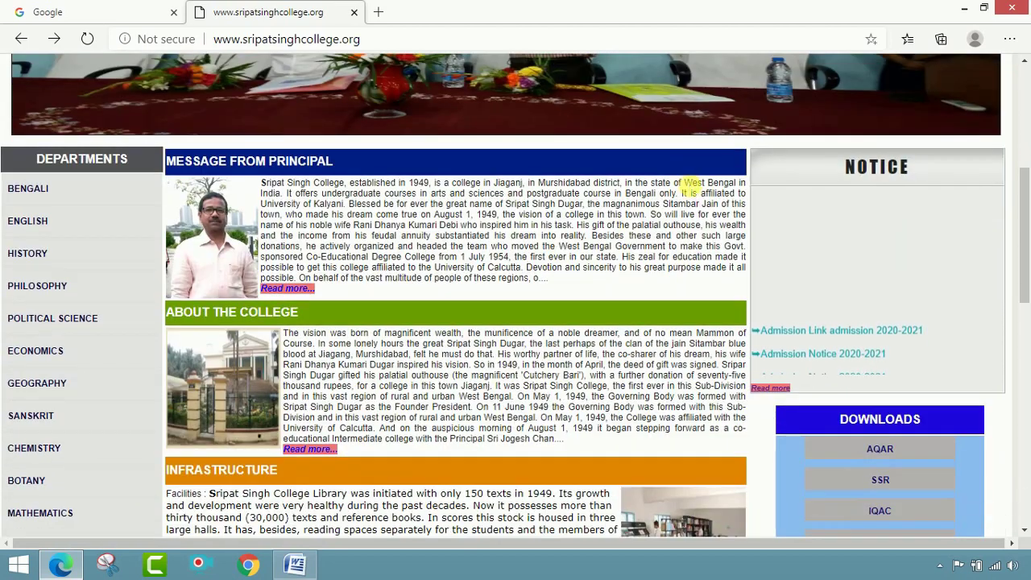
- Open the full noticeboard and launch the 'Admission Link admission 2020-2021' notice document
left_click(778, 389)
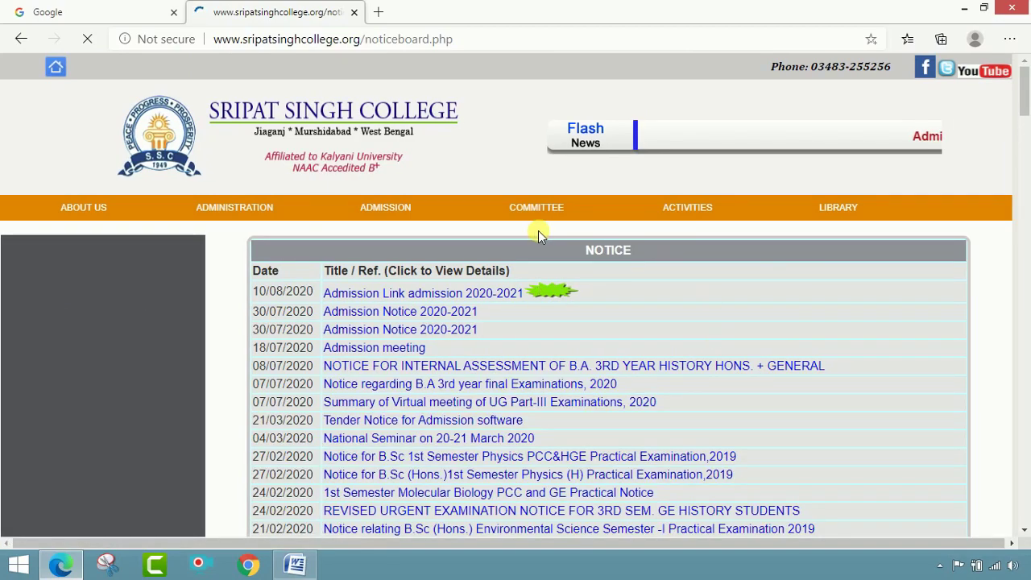
scroll(230, 298, "down", 20)
scroll(510, 299, "up", 10)
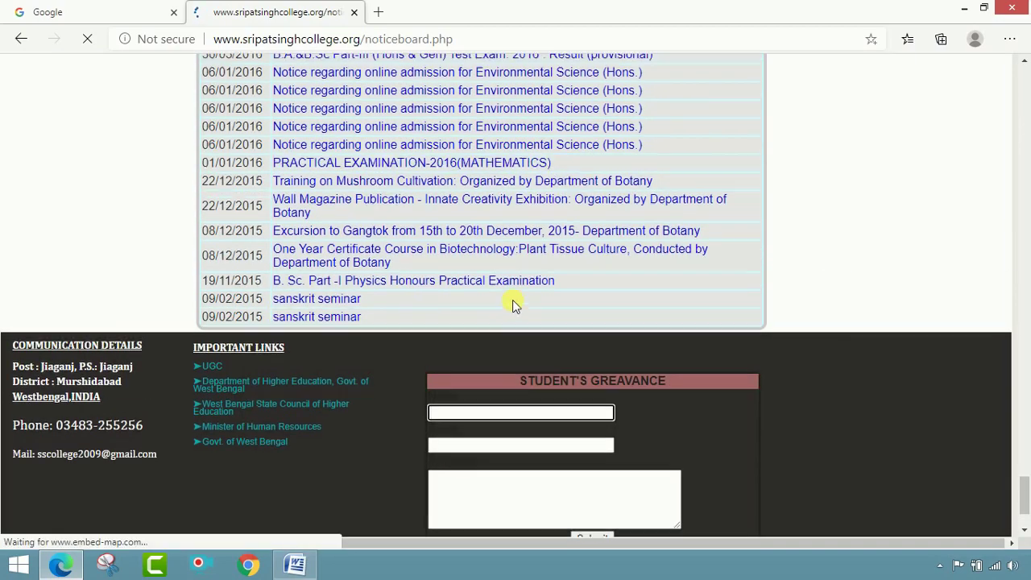
scroll(254, 152, "up", 15)
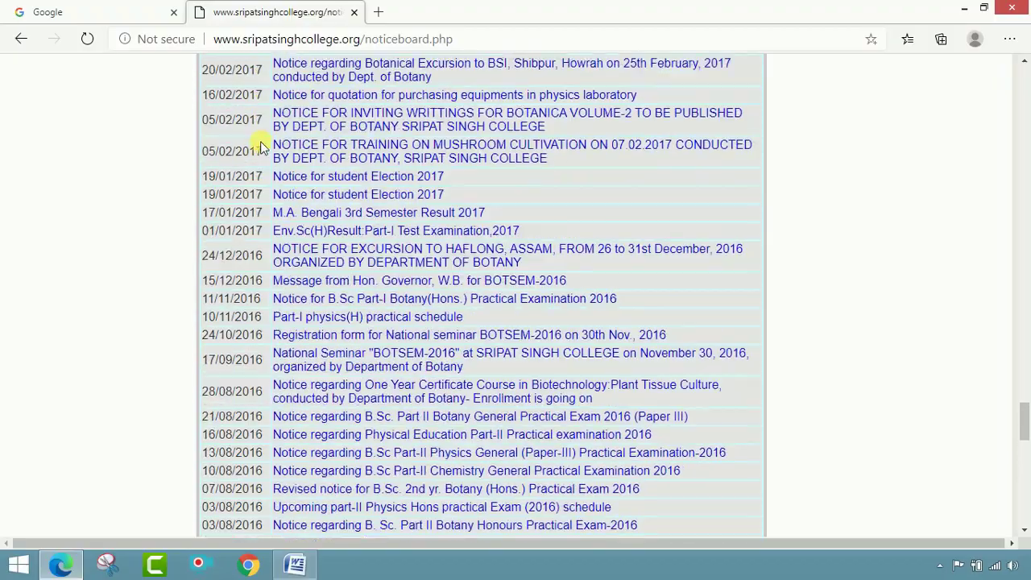
scroll(444, 198, "up", 20)
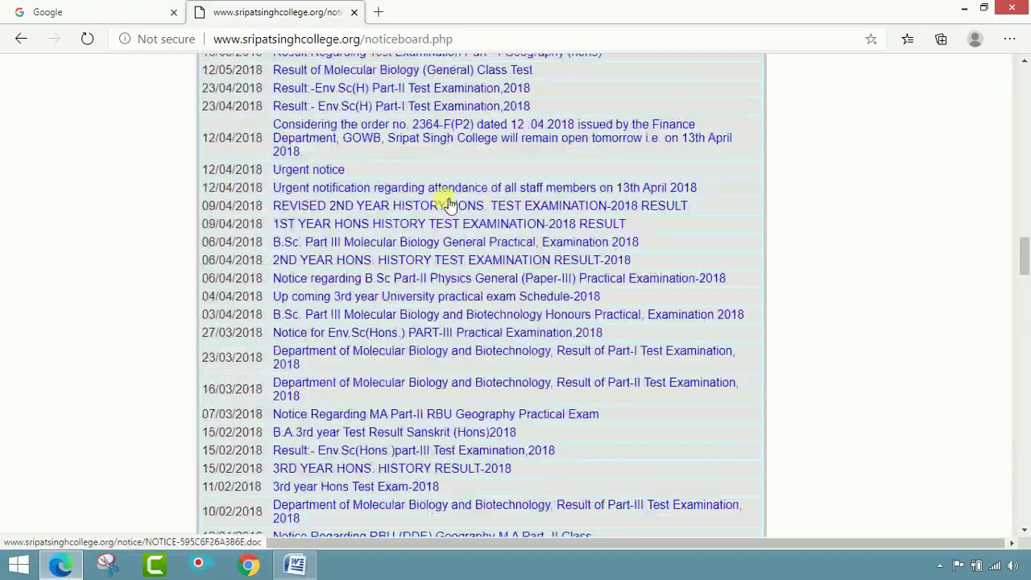
scroll(447, 202, "up", 10)
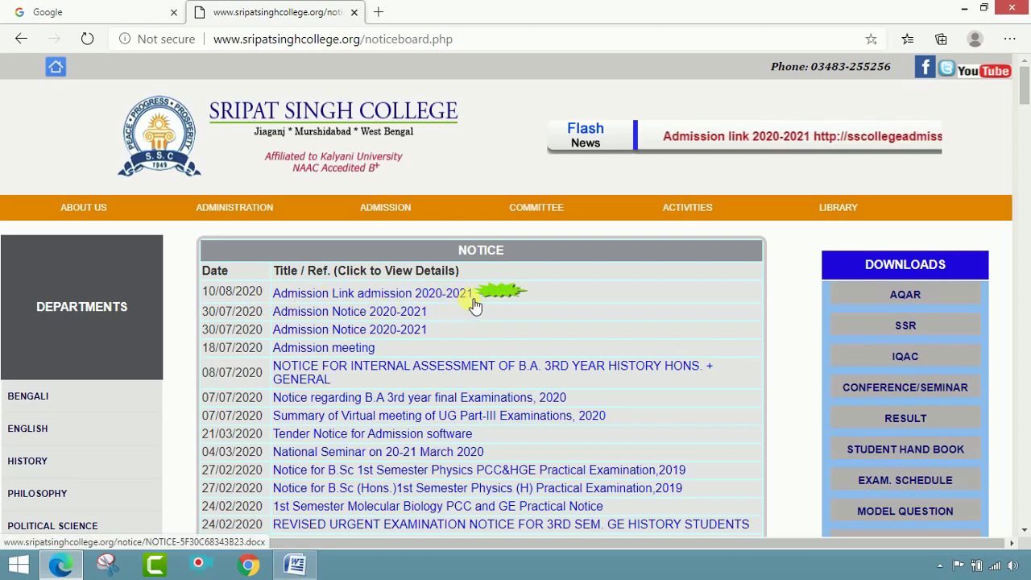
left_click(426, 296)
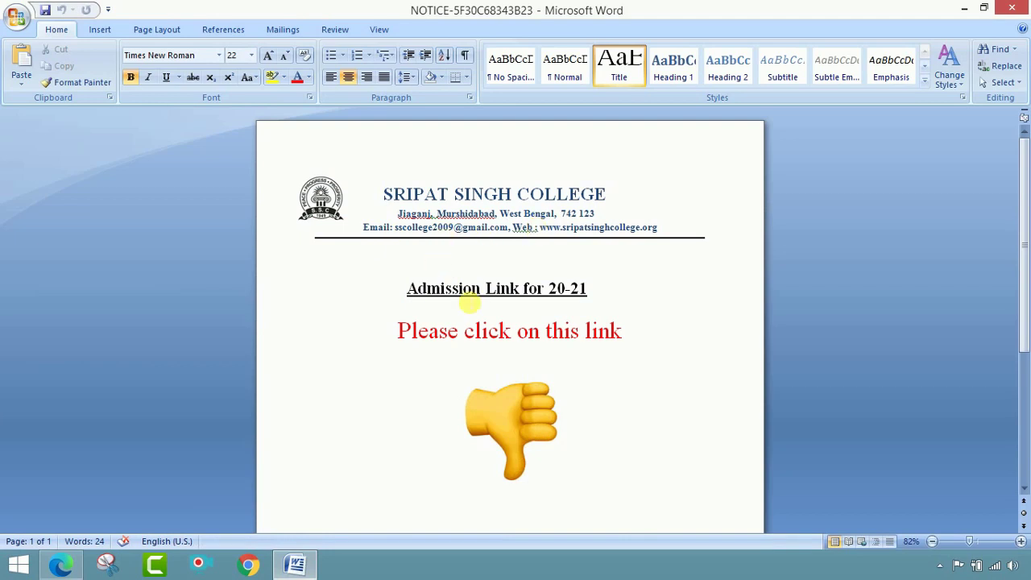
scroll(585, 301, "down", 3)
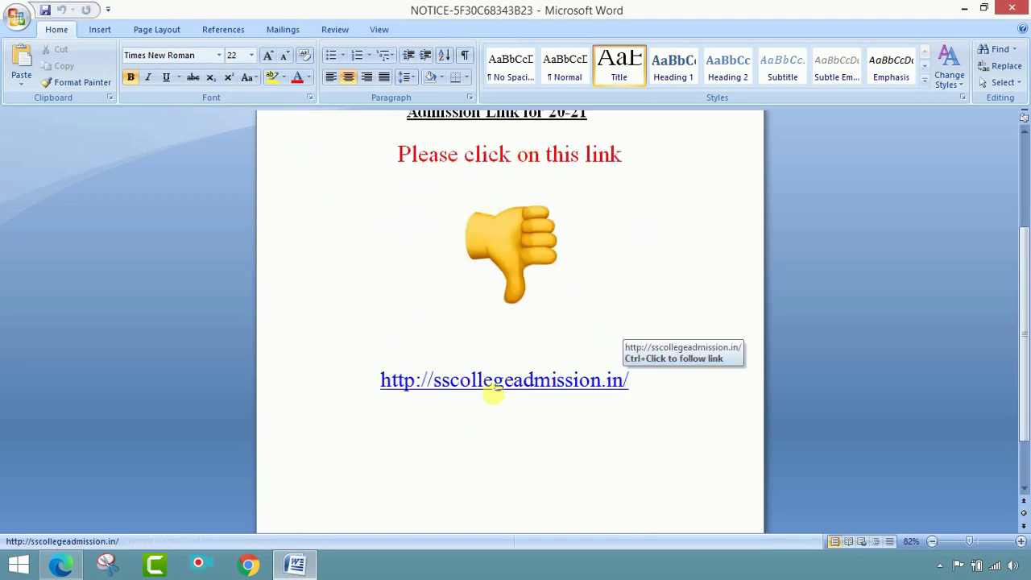
left_click_drag(601, 397, 390, 390)
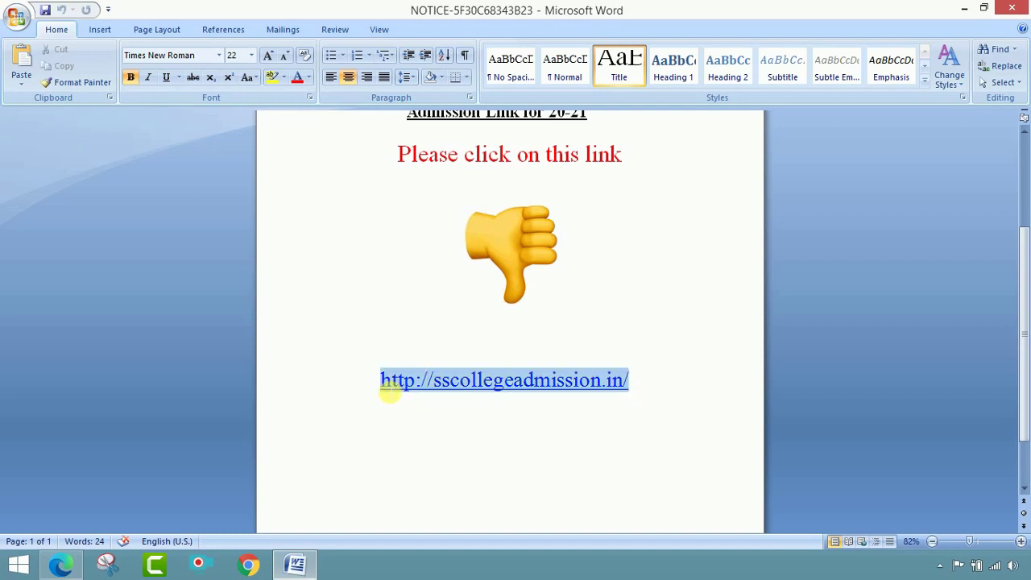
right_click(384, 380)
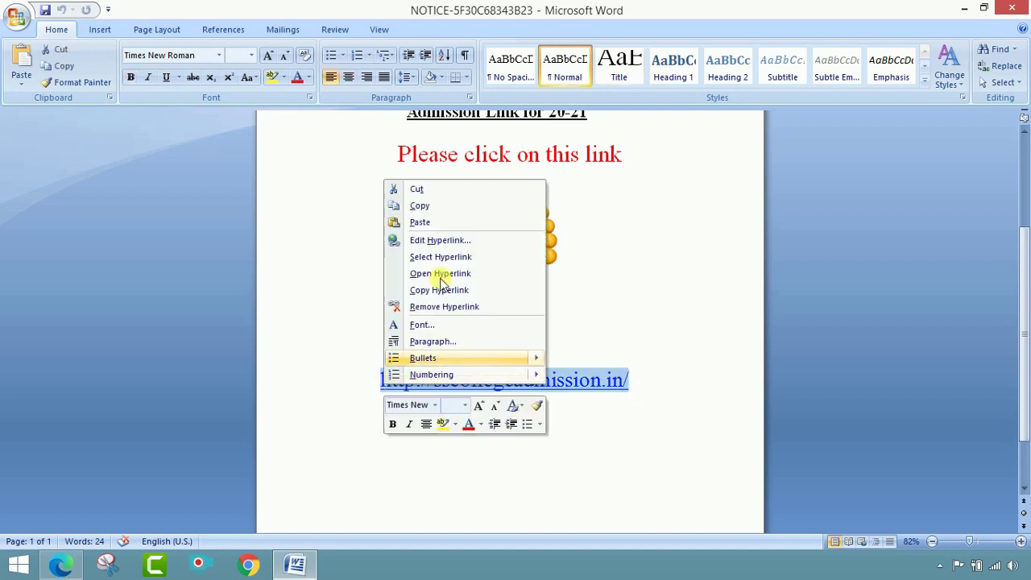
left_click(447, 211)
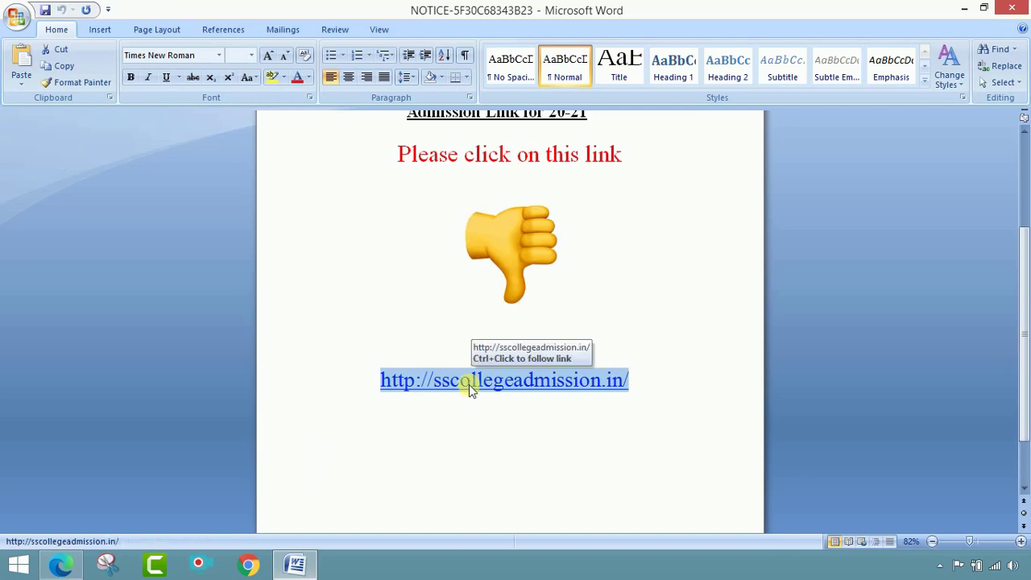
left_click(309, 561)
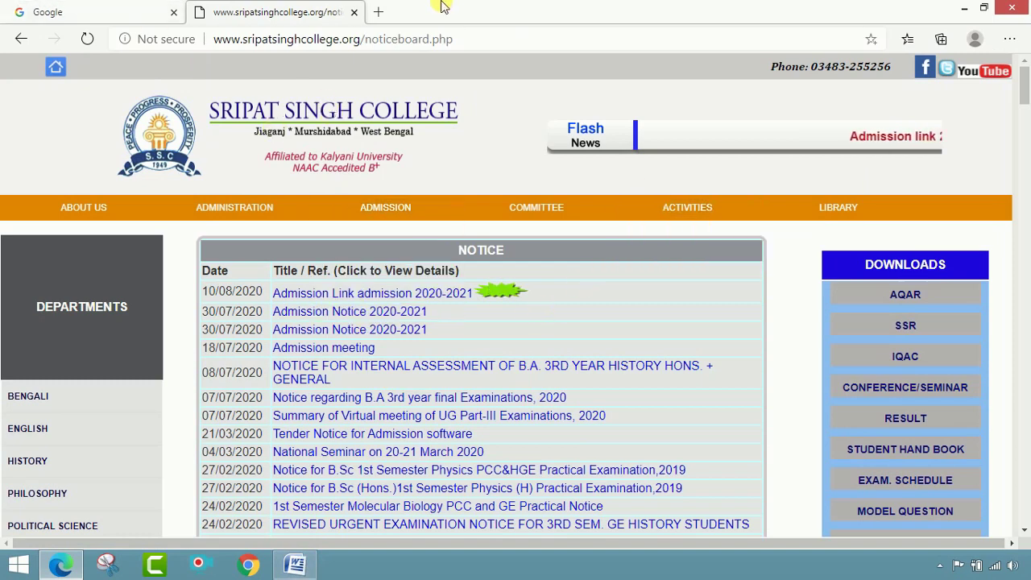
- Load the pasted sscollegeadmission.in admission portal in a new tab, discarding an accidental favourite
left_click(379, 12)
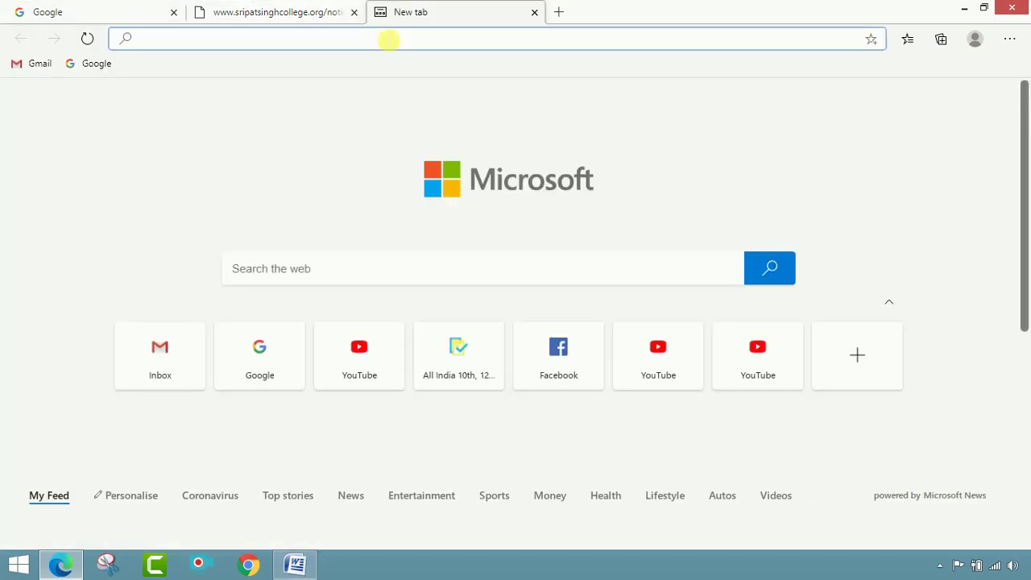
key("ctrl+d")
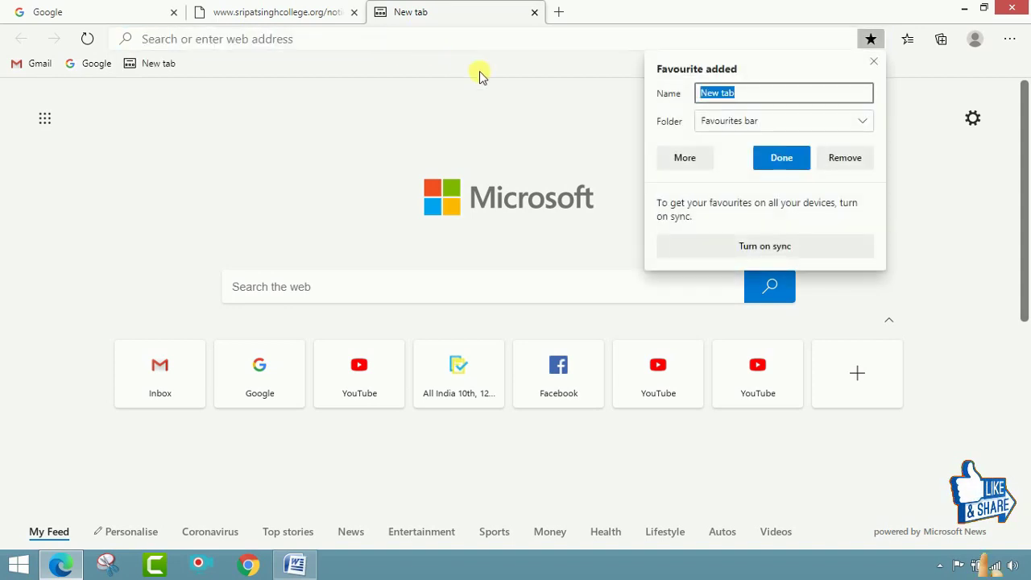
left_click(846, 158)
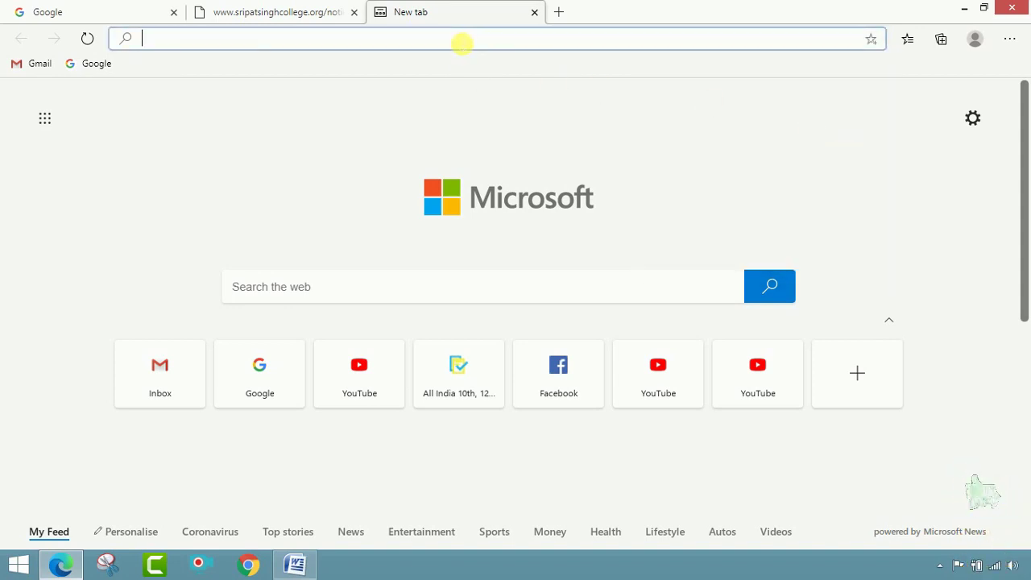
key("ctrl+v")
left_click(420, 70)
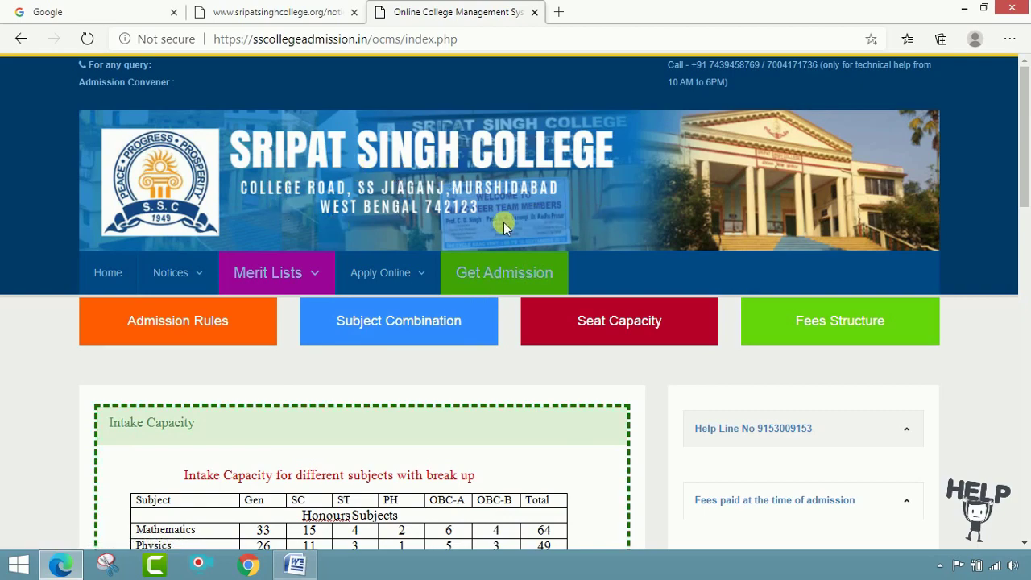
scroll(805, 286, "down", 3)
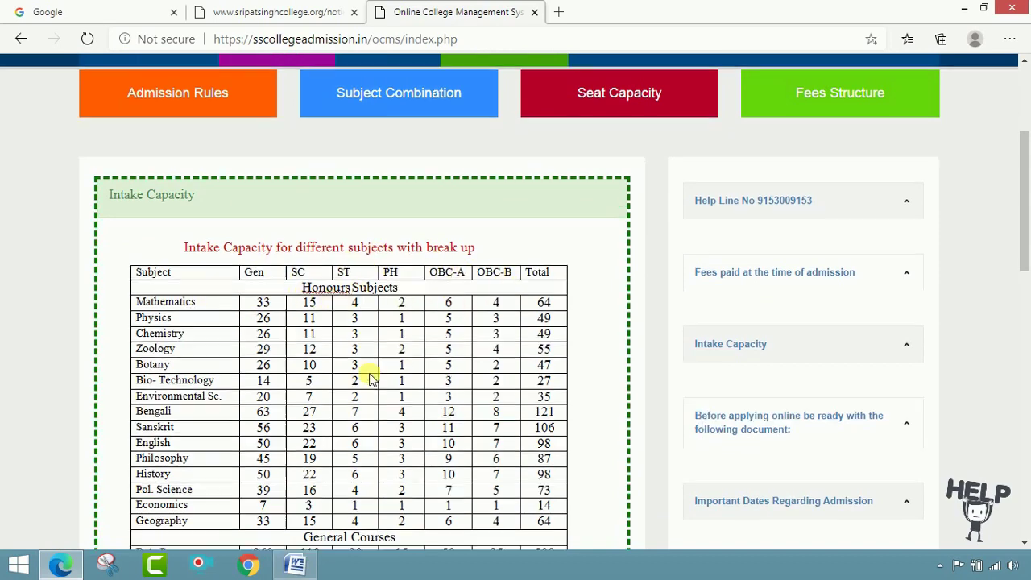
scroll(370, 375, "down", 2)
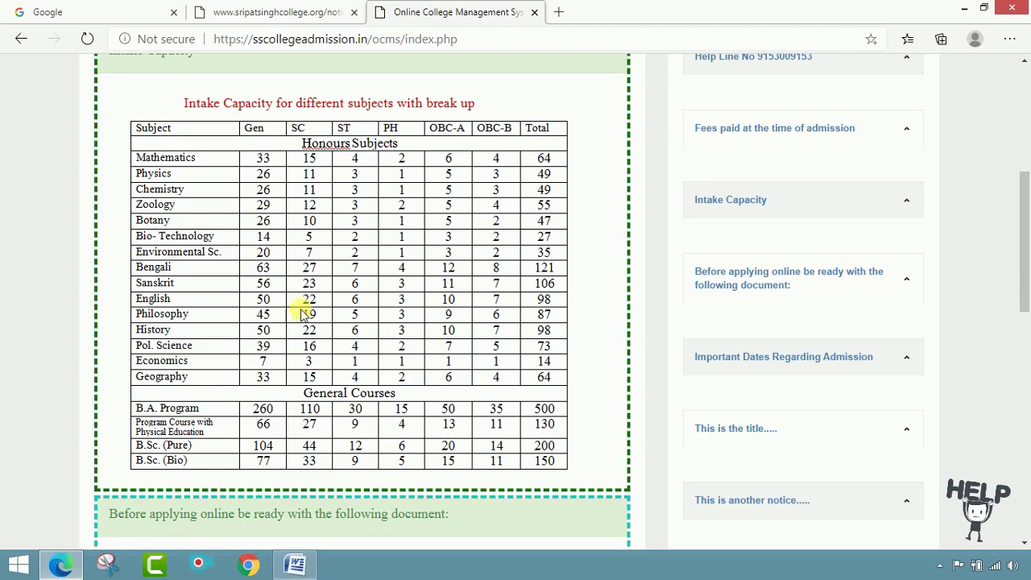
scroll(364, 347, "down", 3)
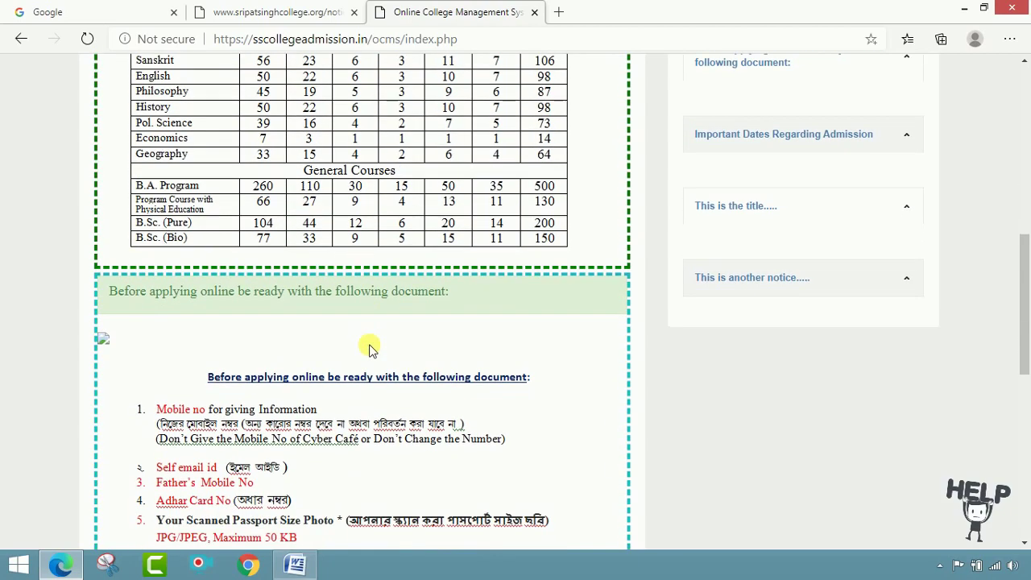
scroll(370, 349, "down", 1)
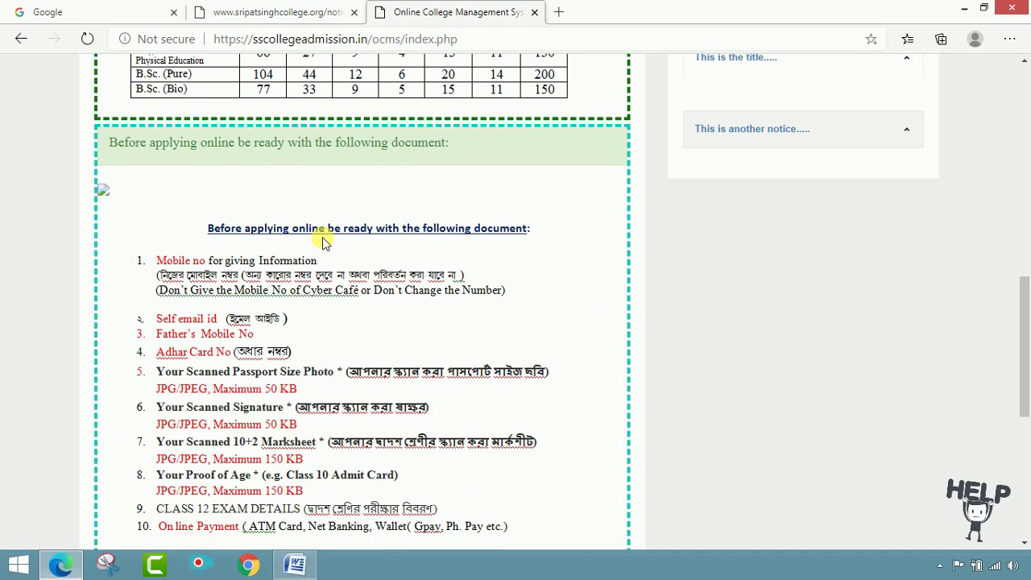
scroll(324, 244, "down", 1)
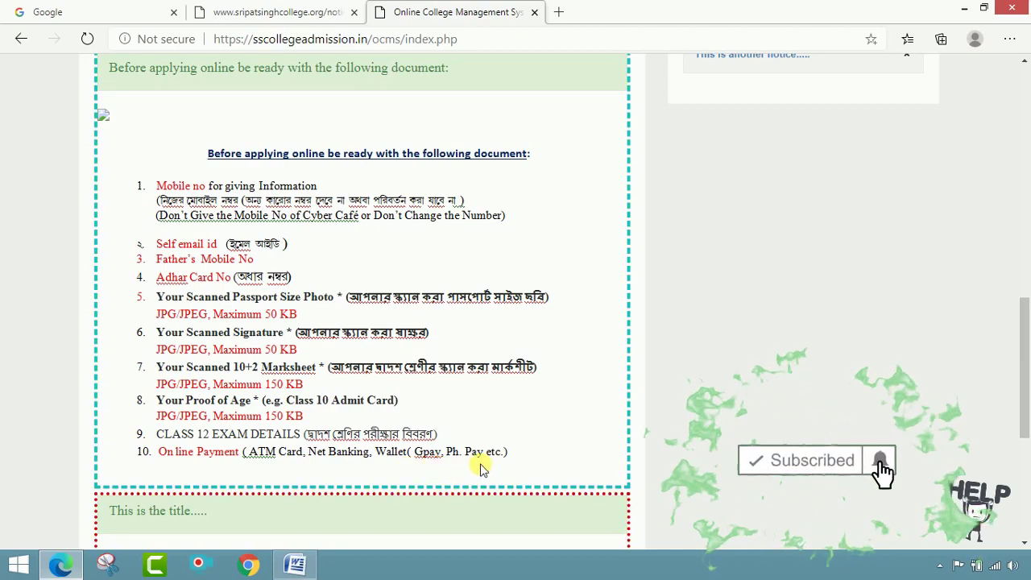
scroll(458, 437, "down", 3)
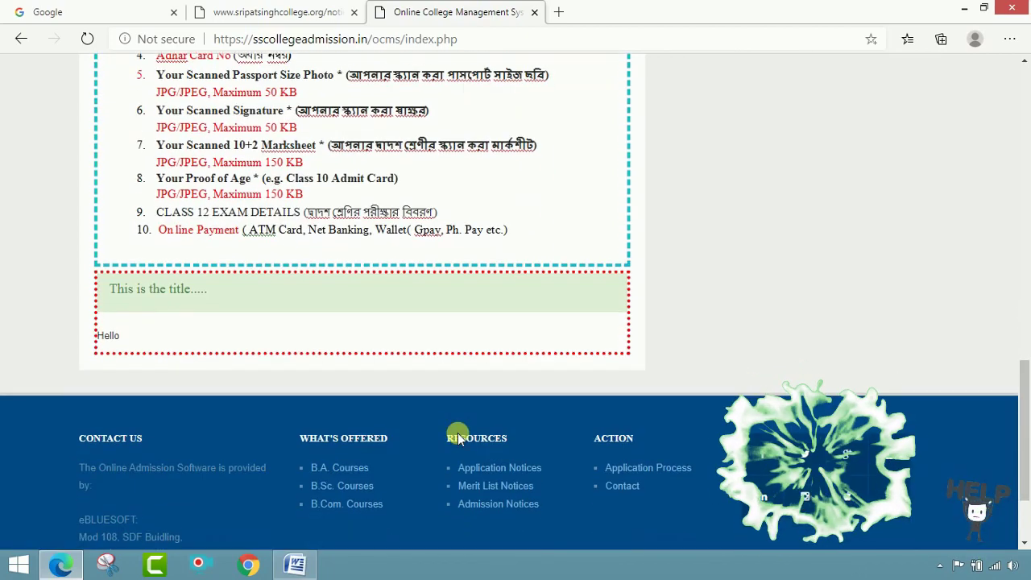
scroll(464, 439, "up", 4)
scroll(461, 433, "up", 4)
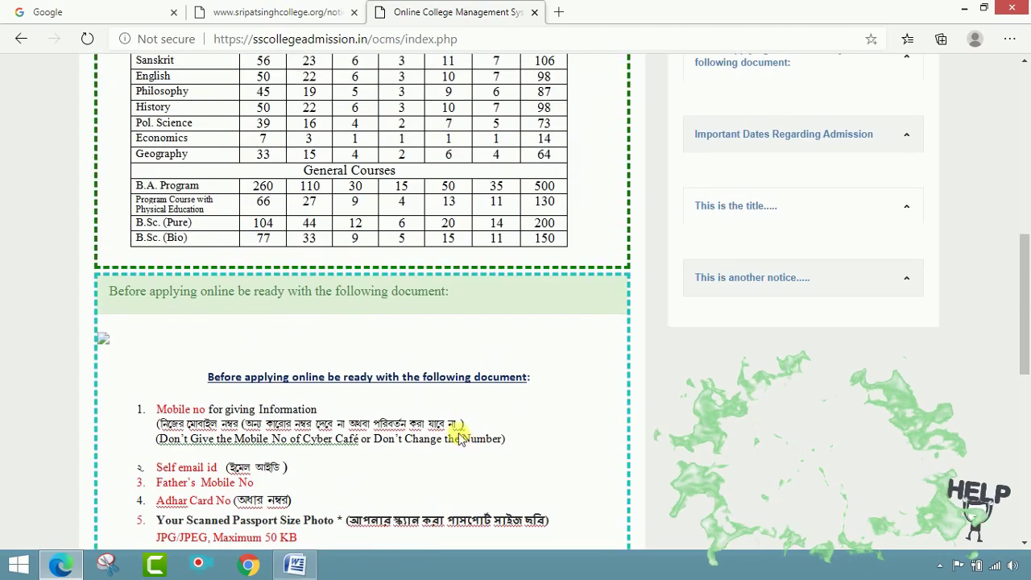
scroll(514, 336, "up", 2)
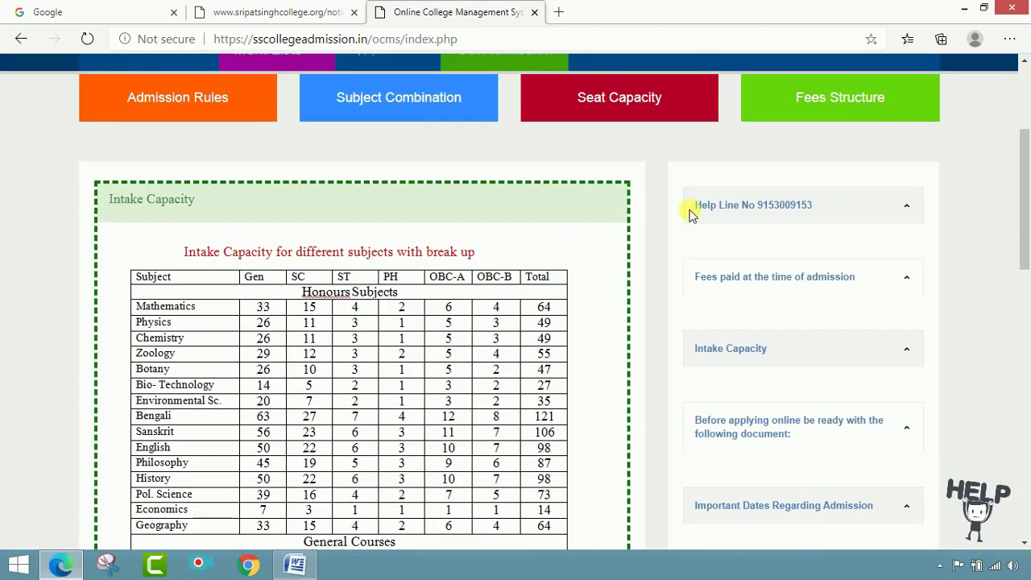
left_click_drag(689, 210, 831, 211)
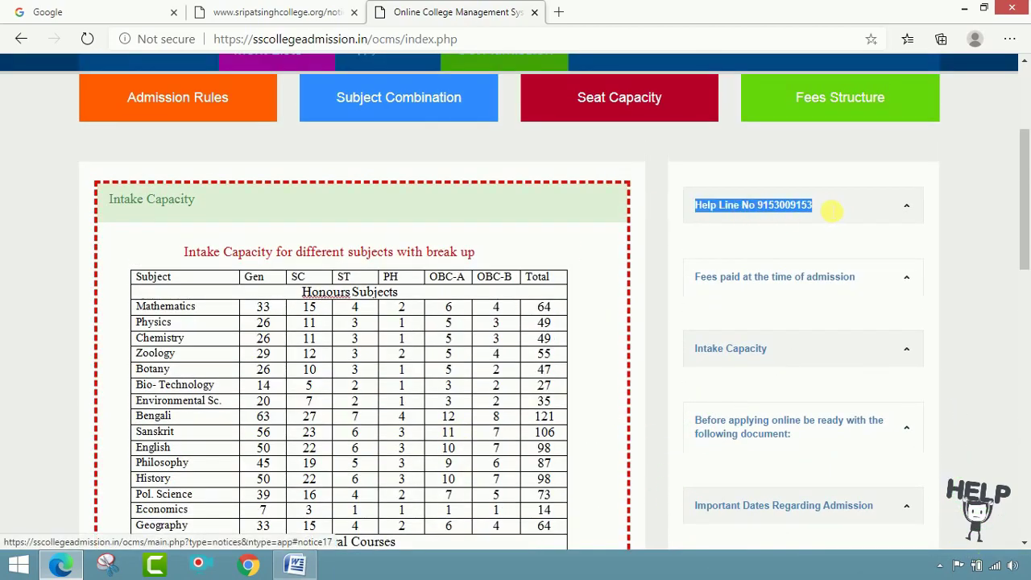
left_click(778, 224)
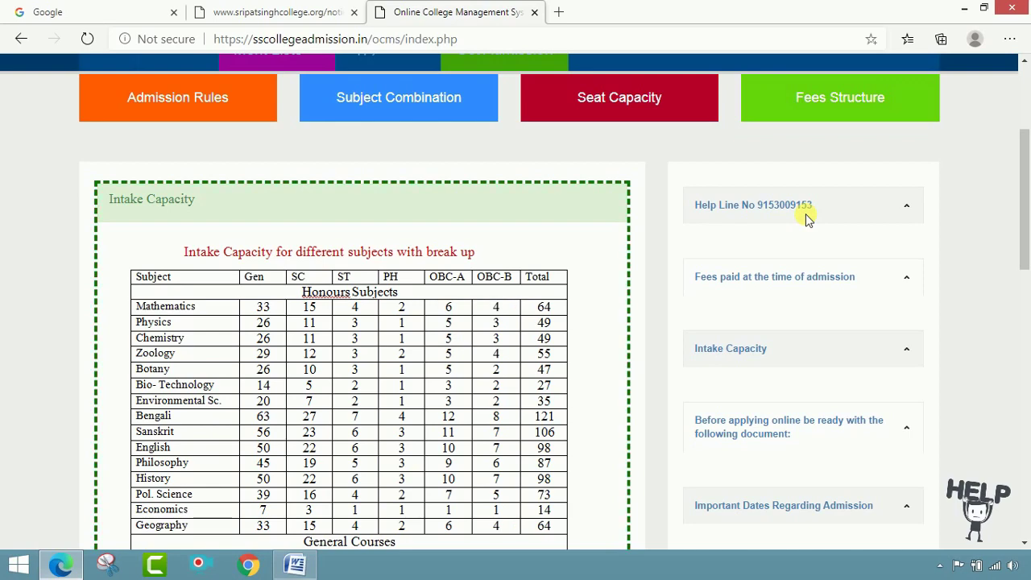
scroll(806, 221, "up", 3)
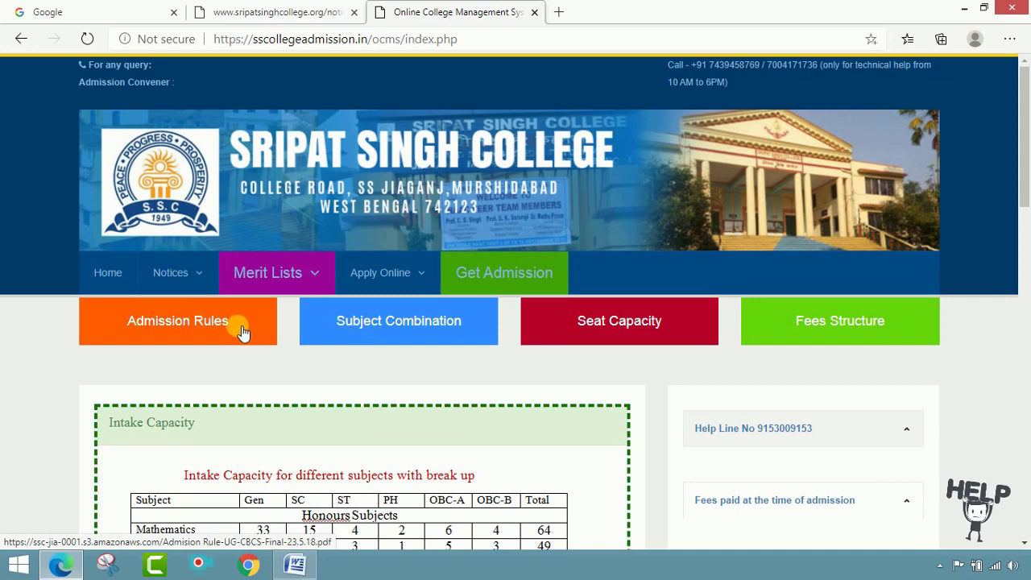
- Check the B.A. Honours combinations in the Subject Combination PDF, then return to the admission tab
left_click(409, 323)
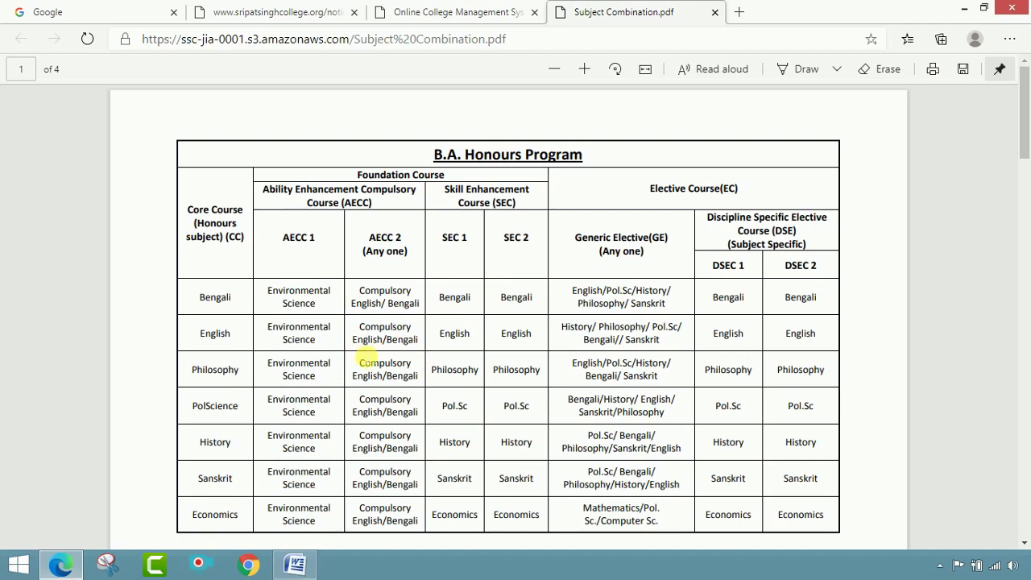
scroll(362, 359, "down", 3)
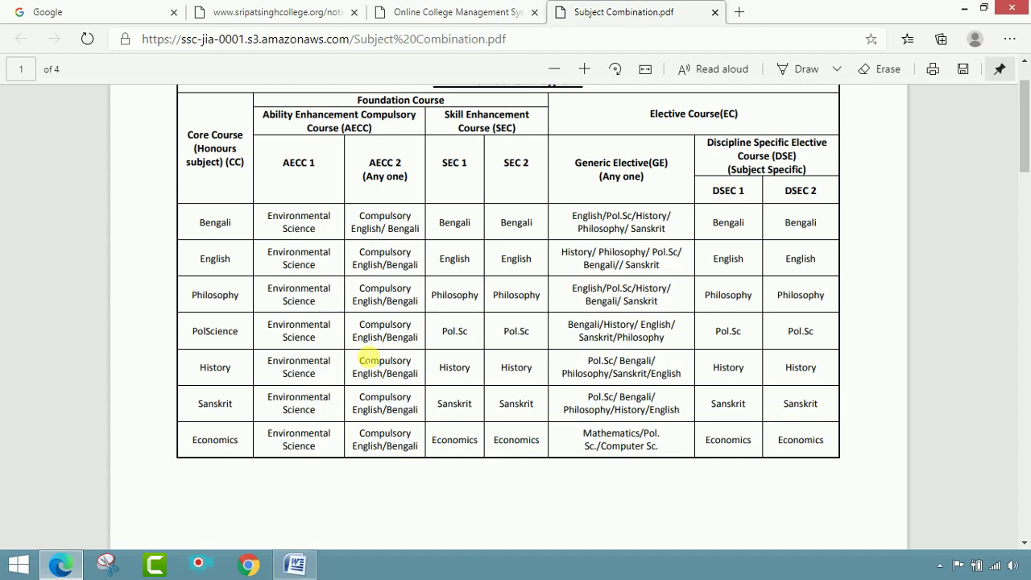
left_click(407, 10)
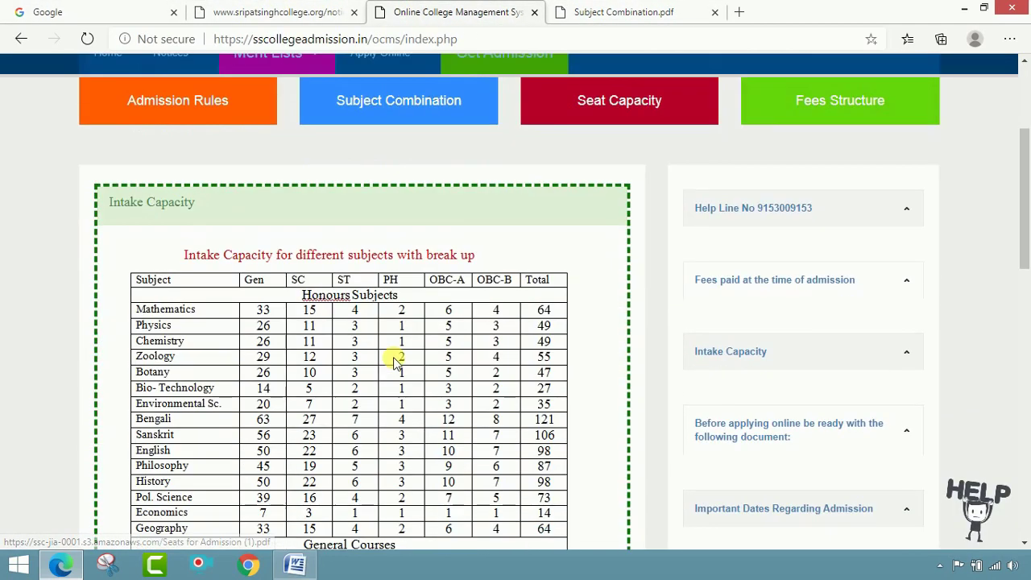
- Open the Fees Structure PDF and scroll through its 2020-2021 fee table
scroll(492, 395, "down", 3)
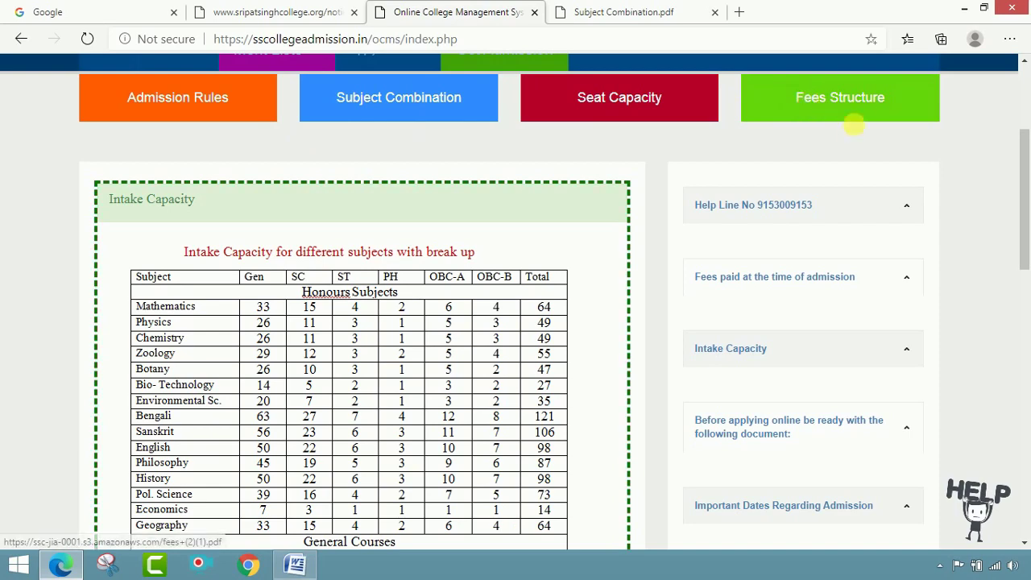
scroll(869, 129, "up", 2)
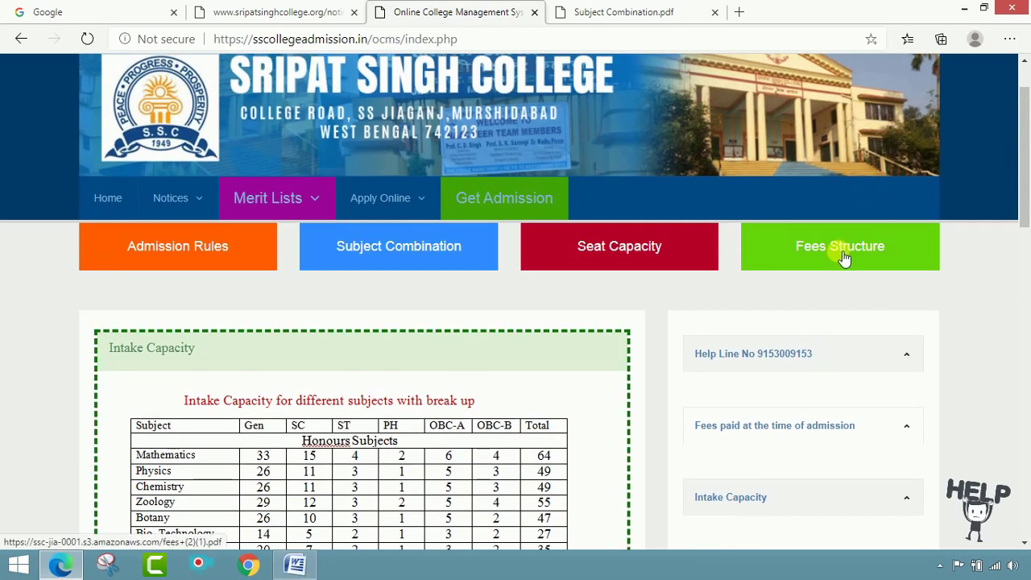
left_click(842, 256)
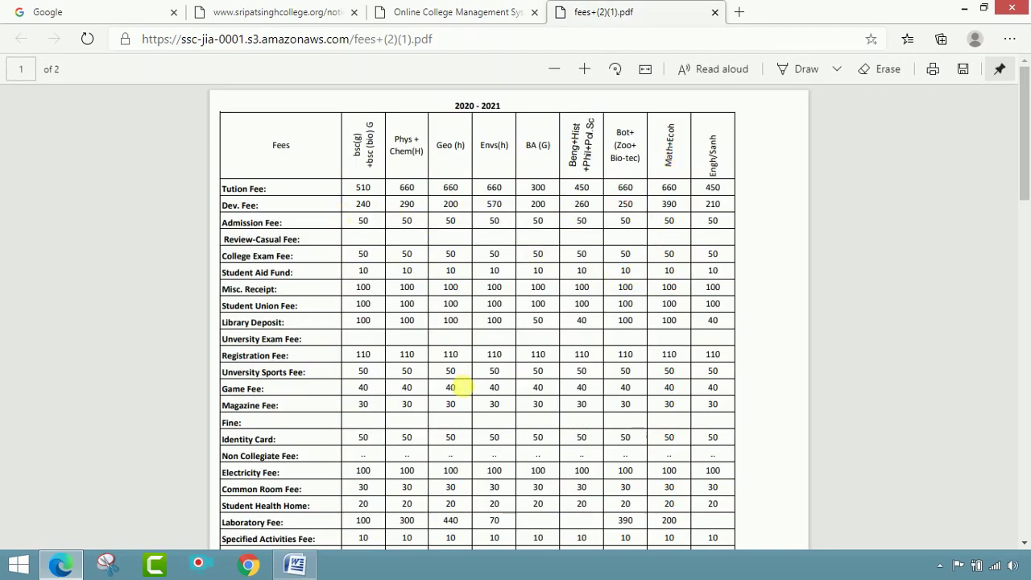
scroll(363, 321, "down", 3)
scroll(494, 390, "down", 3)
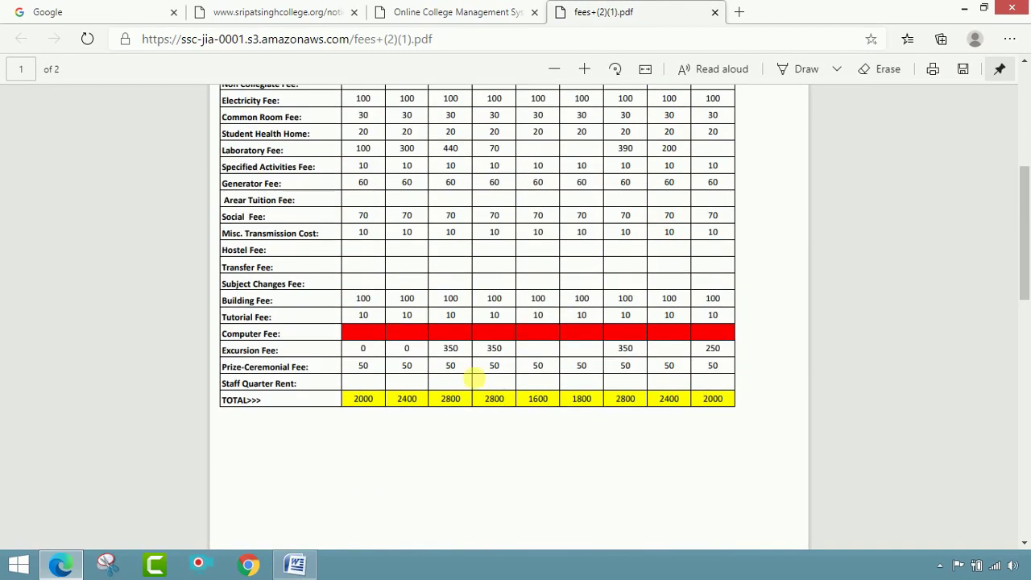
scroll(463, 403, "up", 5)
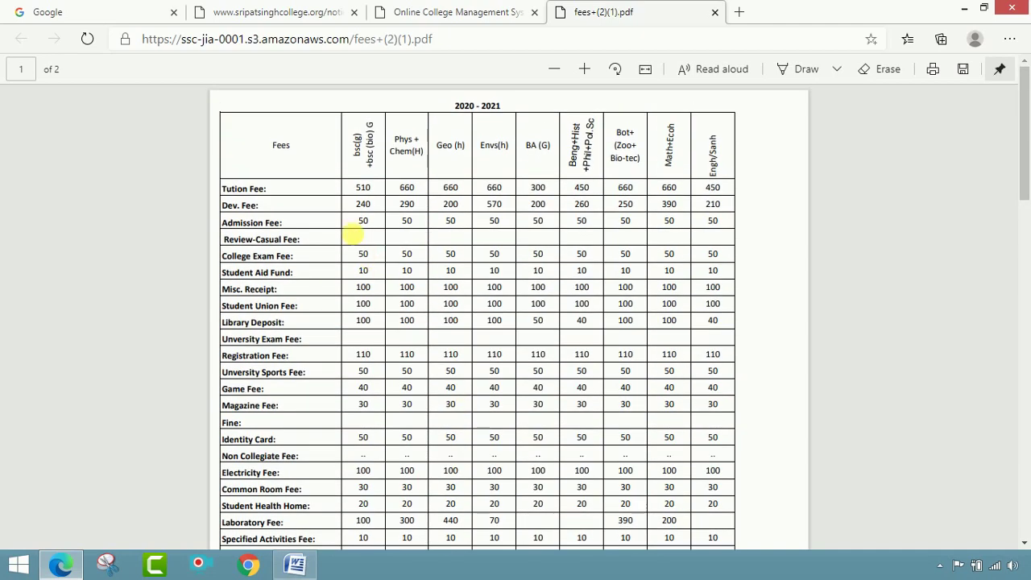
- Close the Fees Structure tab and return to the top of the admission home page
left_click(714, 13)
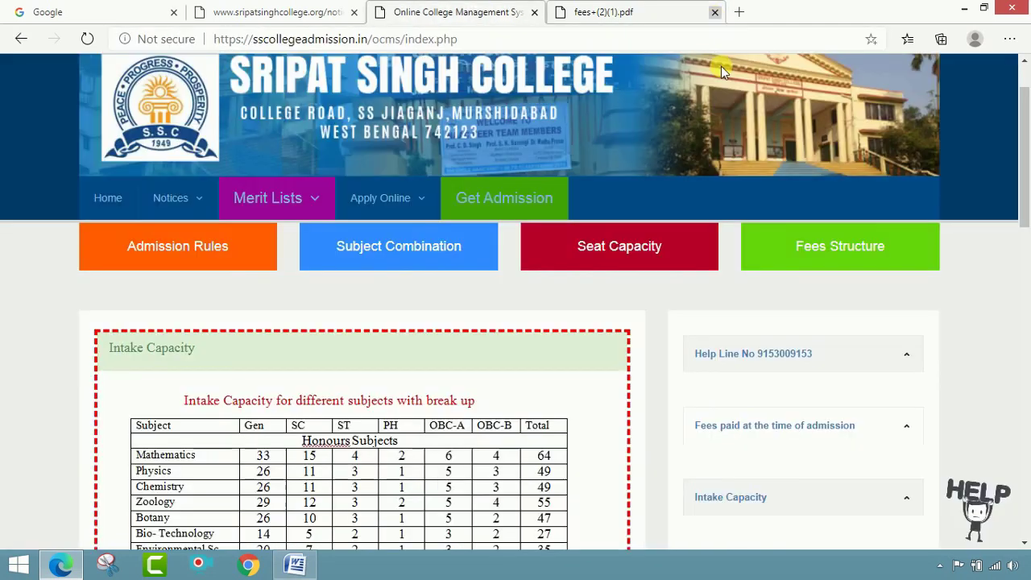
scroll(856, 320, "up", 1)
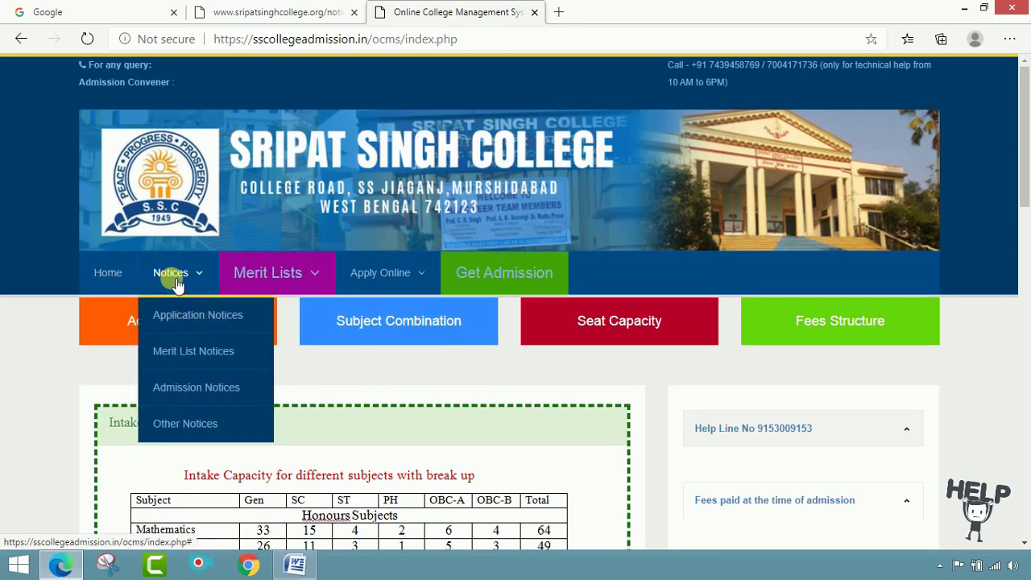
mouse_move(262, 276)
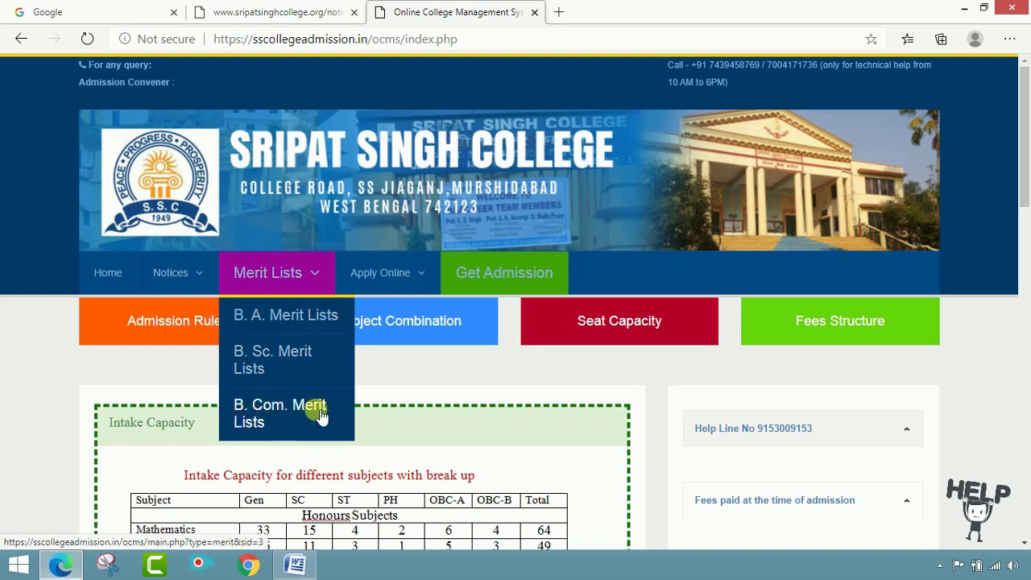
mouse_move(397, 274)
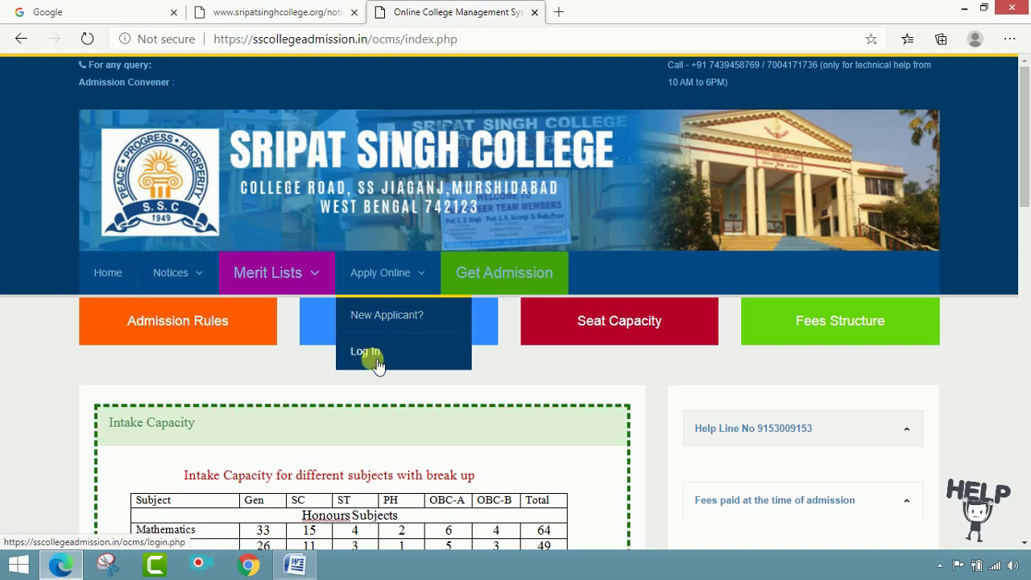
- Choose Apply Online > New Applicant? and proceed to the new-applicant registration form
left_click(387, 319)
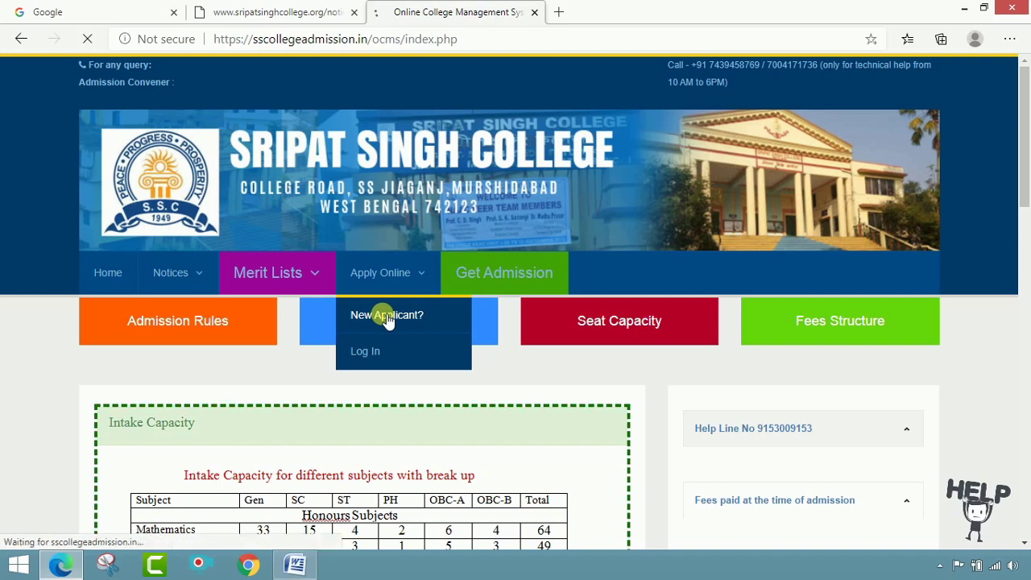
scroll(536, 324, "down", 1)
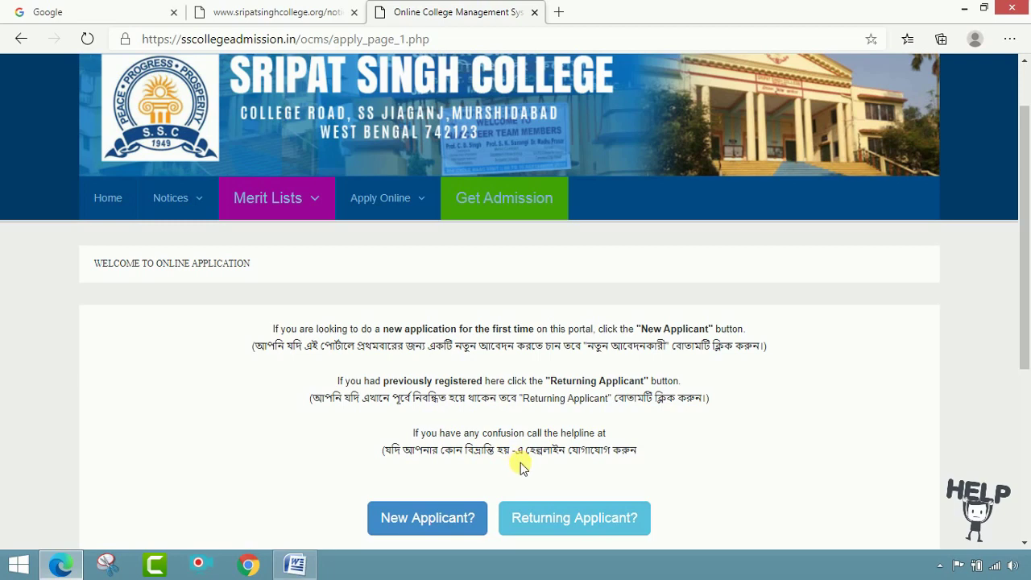
scroll(636, 445, "down", 2)
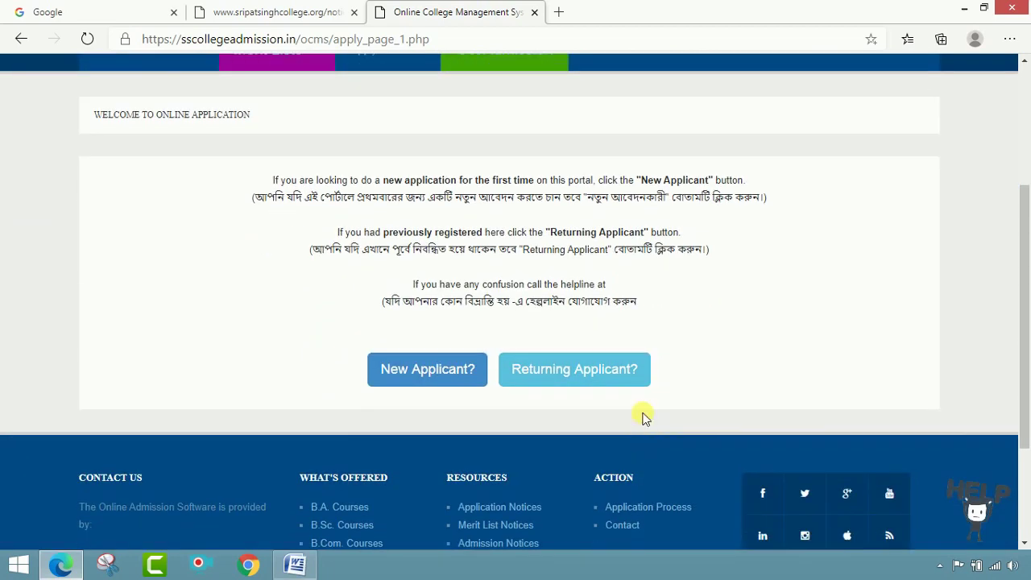
left_click(427, 377)
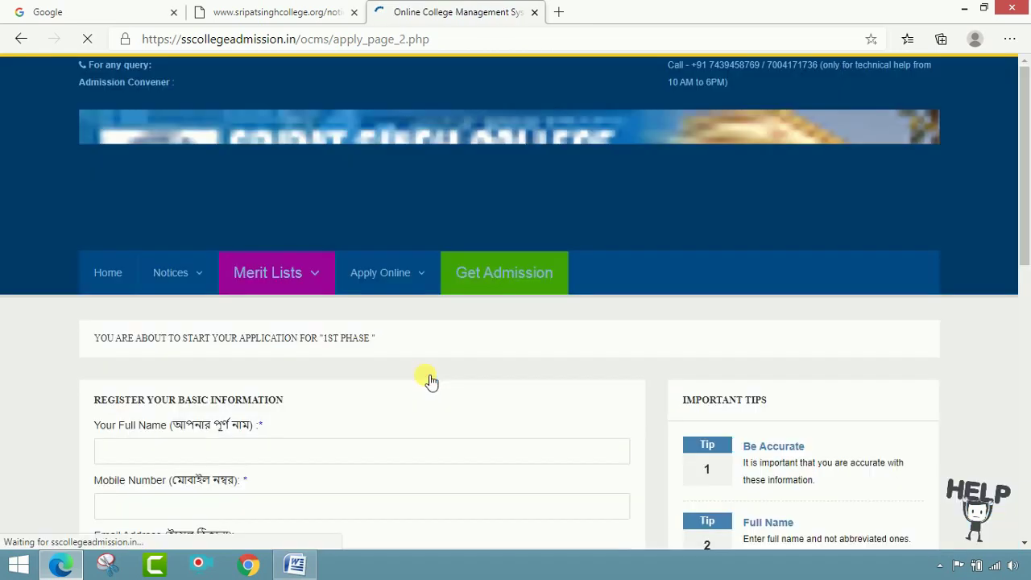
- Enter the applicant's full name, mobile number and autofilled e-mail address on the registration form
scroll(430, 381, "down", 1)
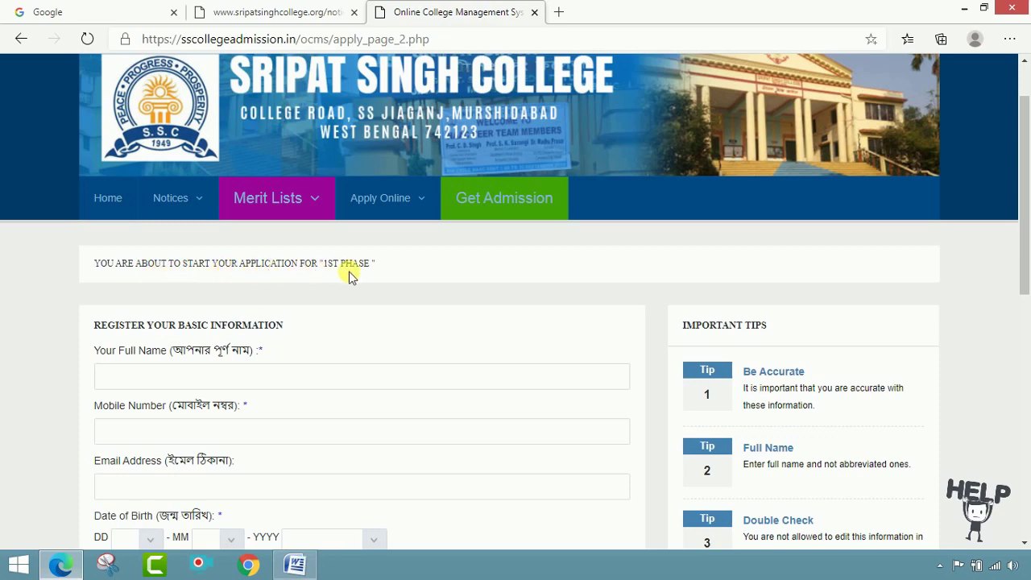
left_click(227, 378)
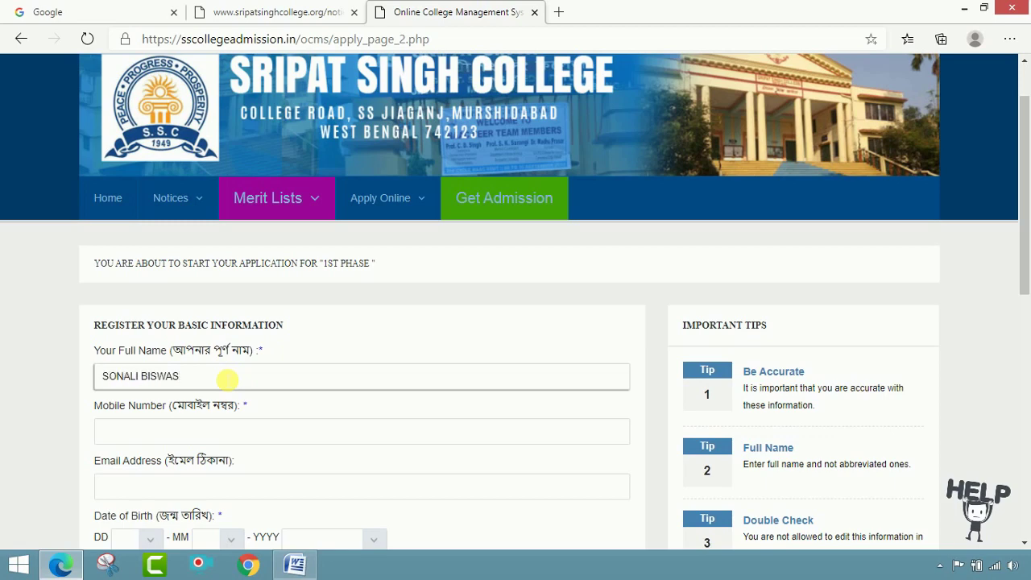
left_click(220, 437)
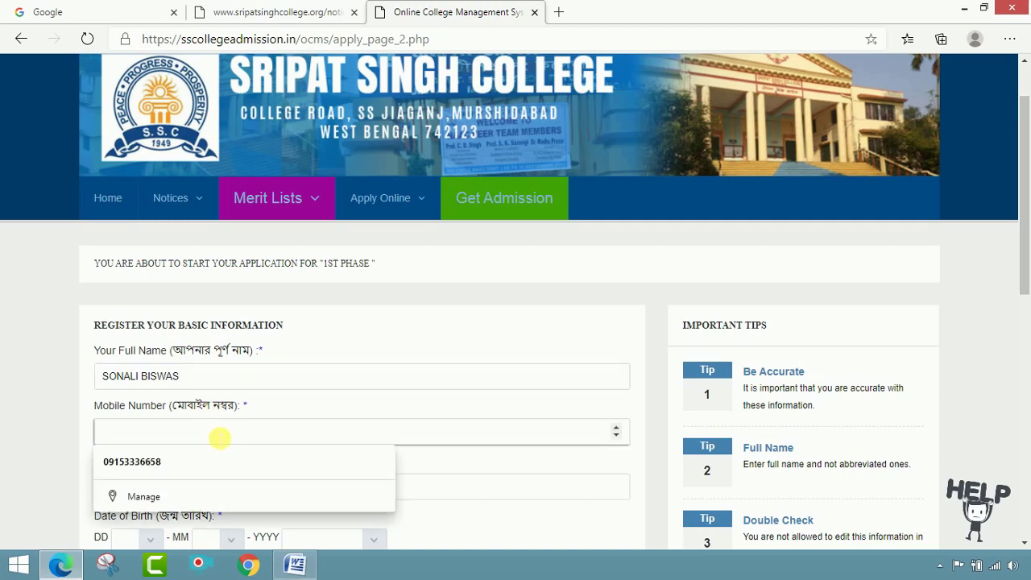
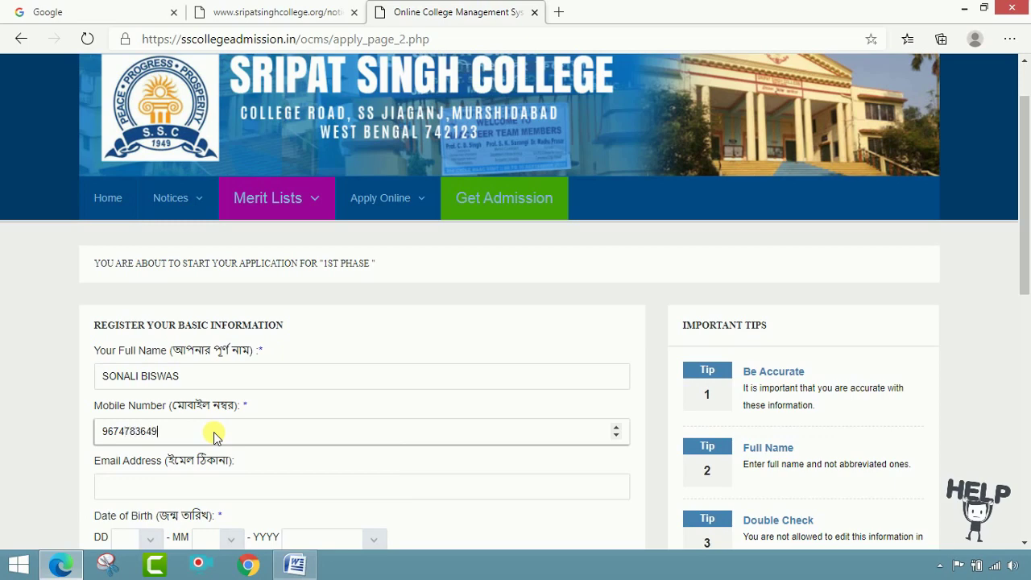
scroll(225, 431, "down", 1)
left_click(228, 423)
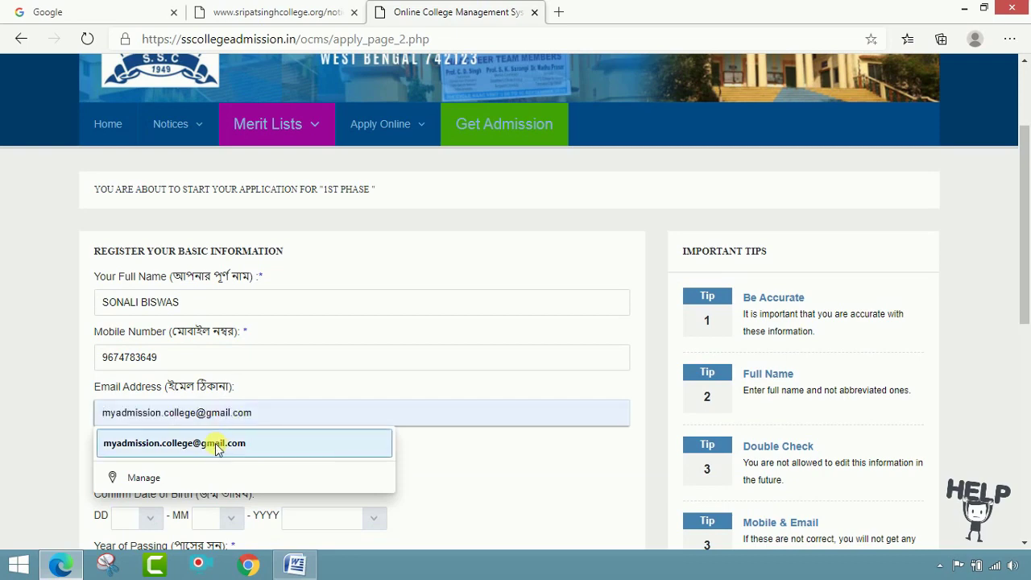
left_click(216, 444)
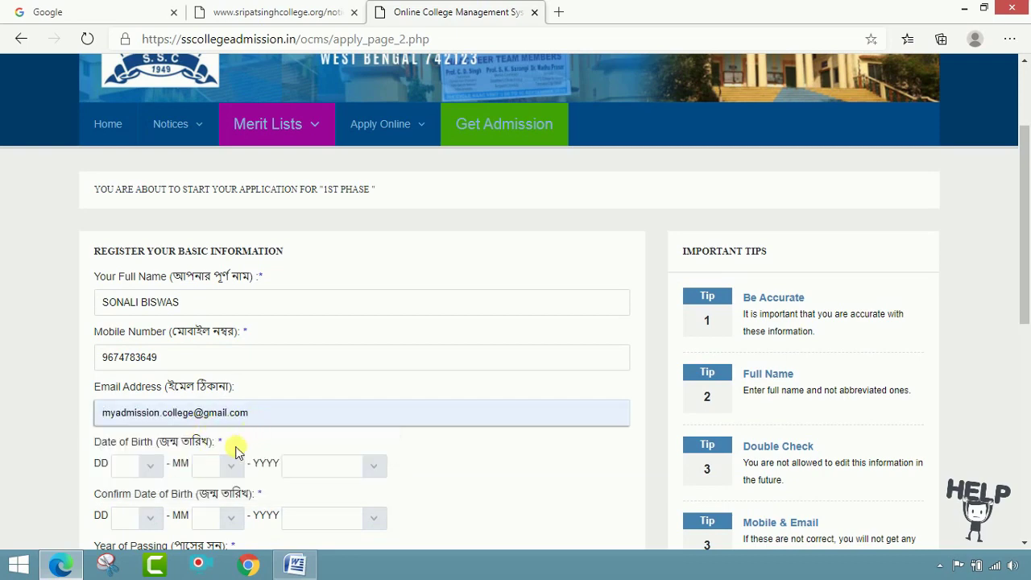
scroll(389, 391, "down", 2)
left_click(151, 324)
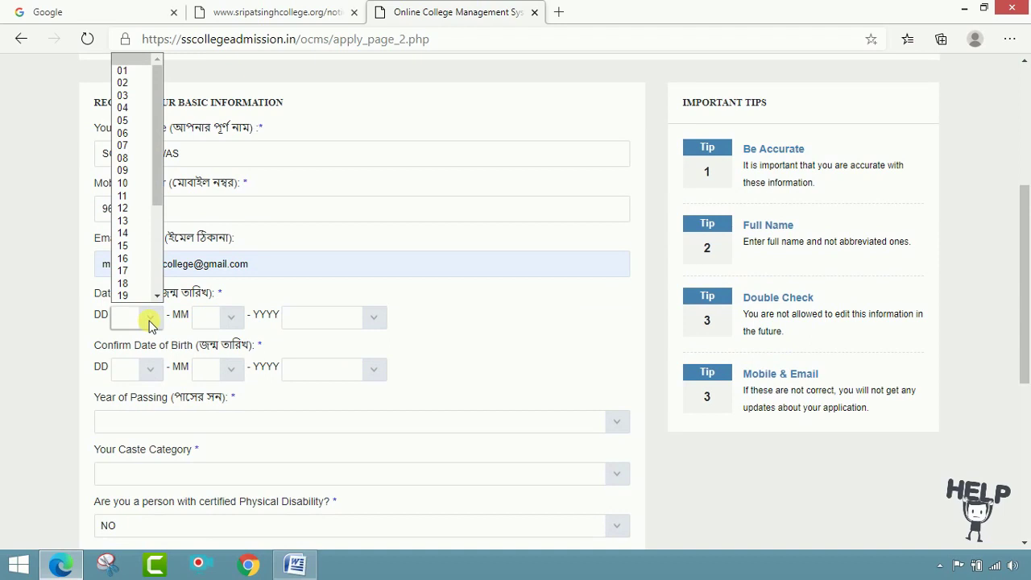
left_click(127, 208)
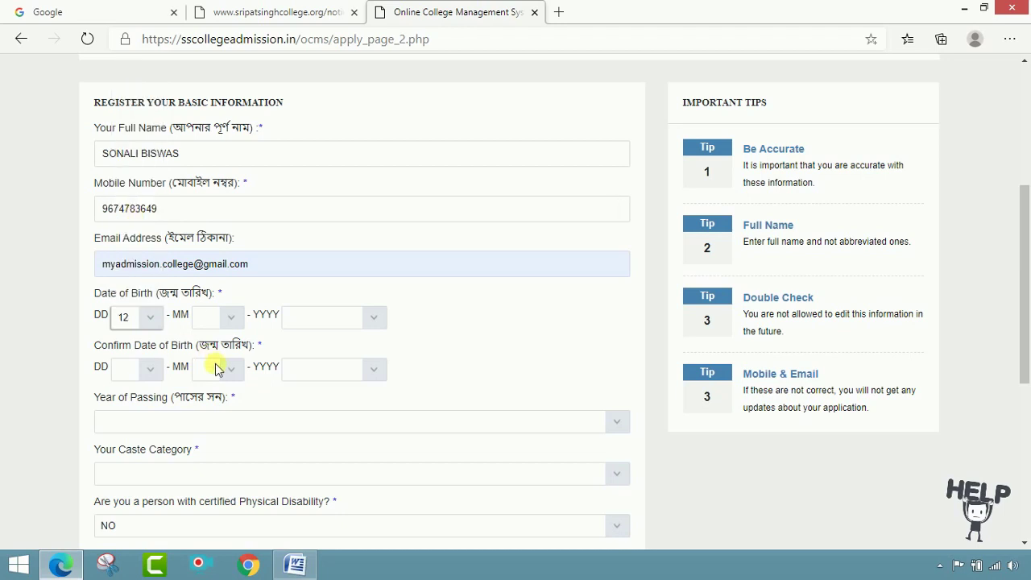
left_click(232, 319)
left_click(222, 464)
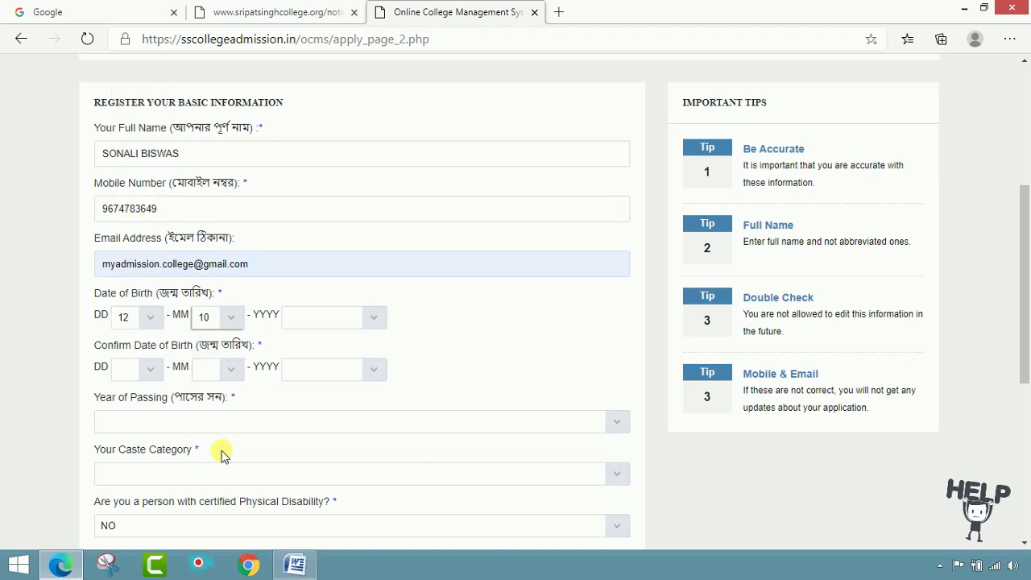
left_click(296, 319)
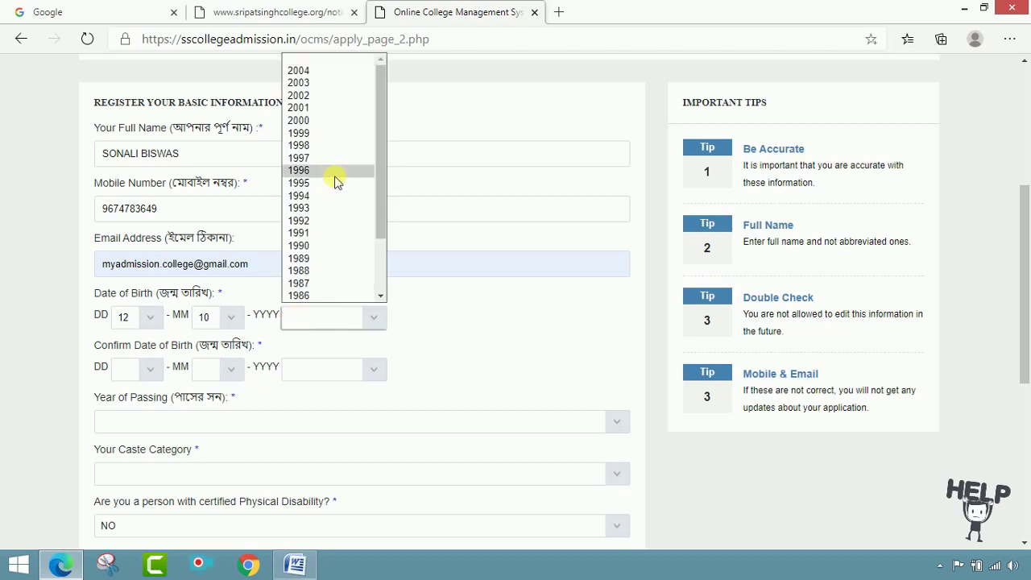
left_click(325, 95)
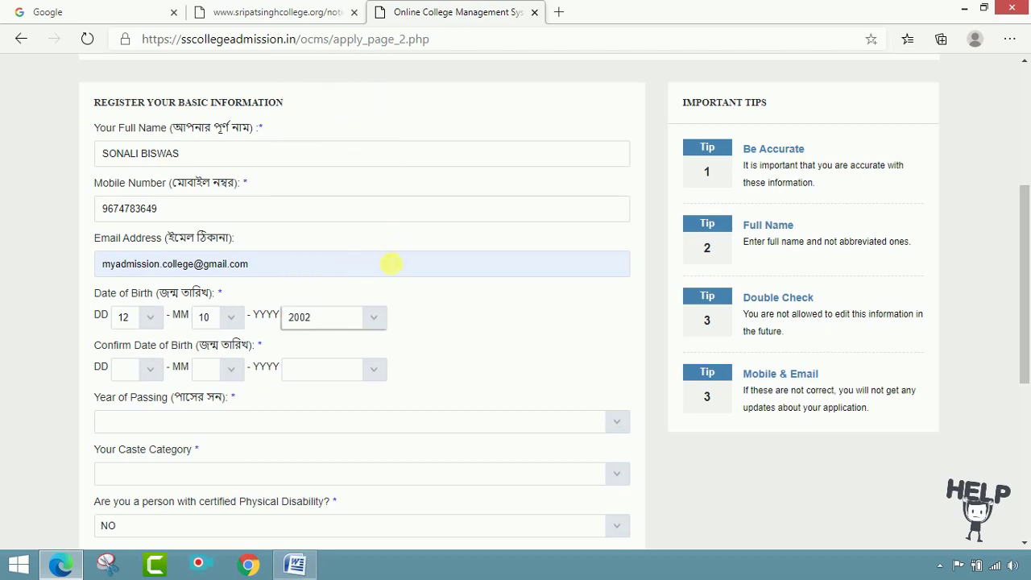
scroll(419, 322, "down", 1)
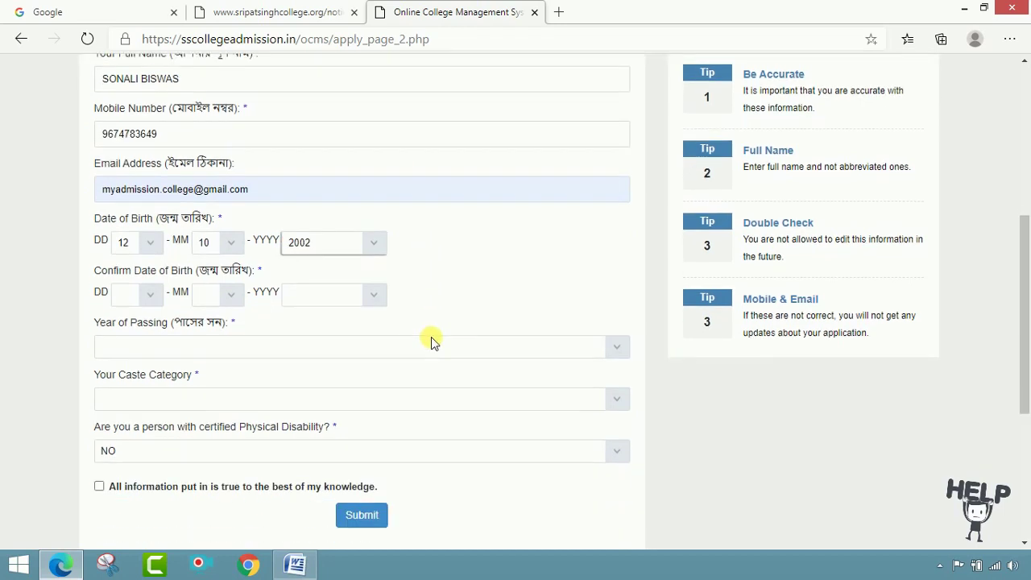
left_click(153, 294)
left_click(139, 187)
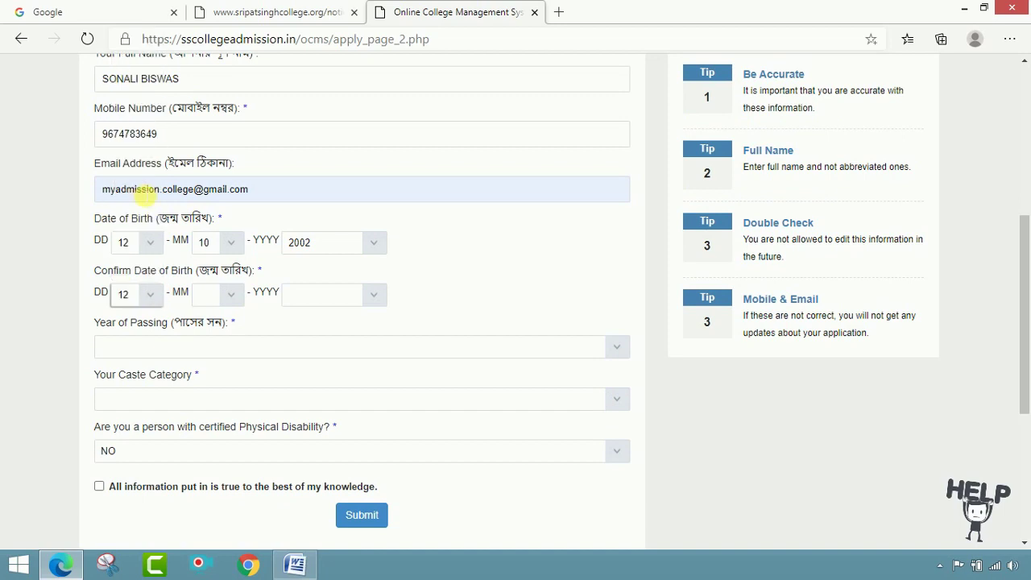
left_click(231, 294)
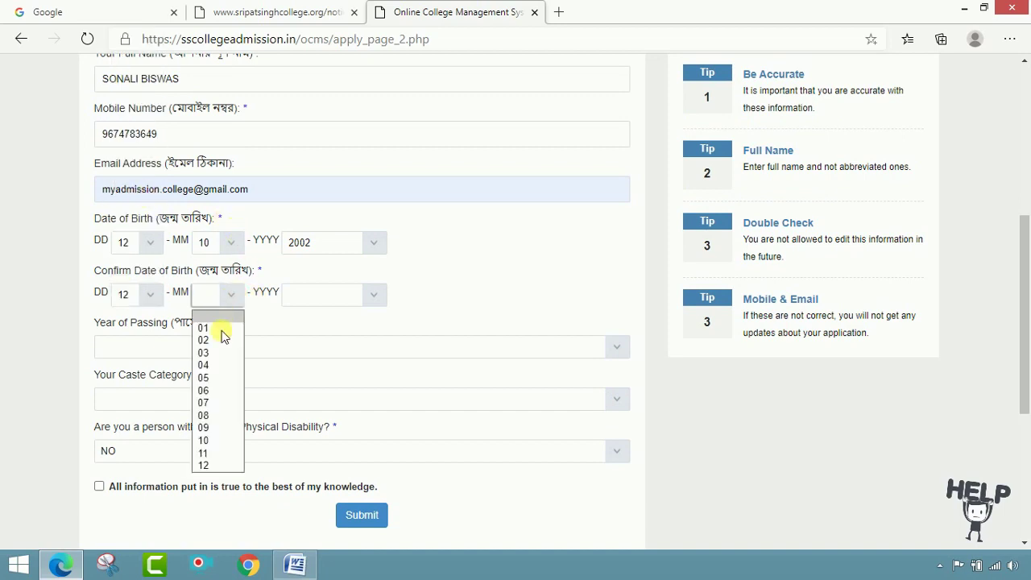
left_click(216, 440)
left_click(361, 298)
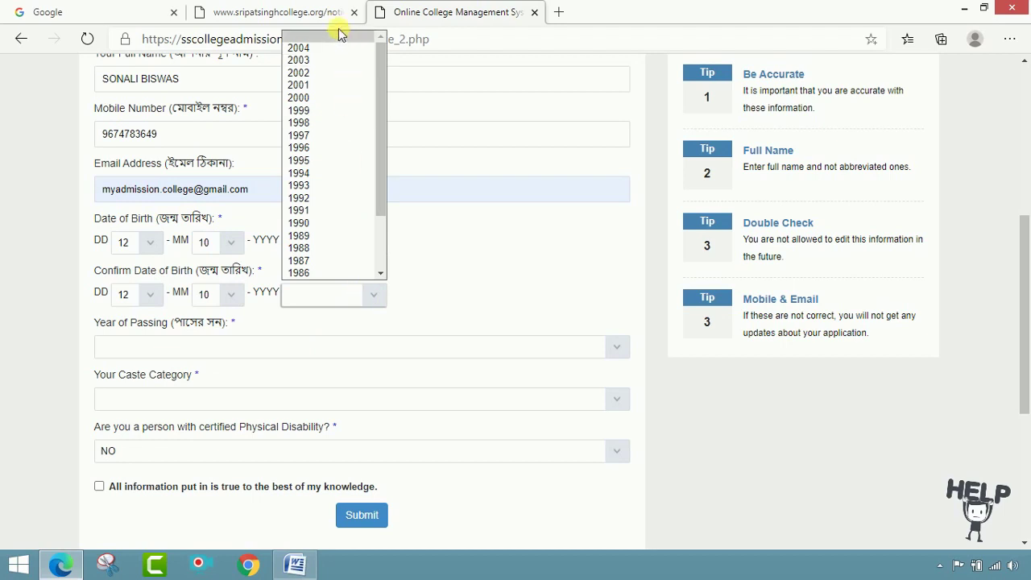
left_click(322, 72)
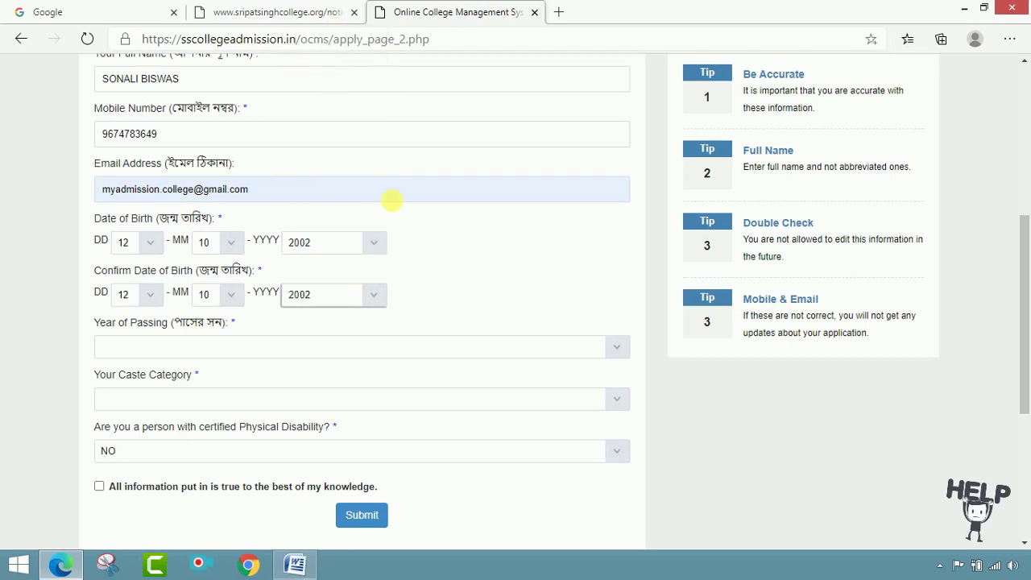
- Choose passing year 2020, General category, disability NO, tick the declaration and submit
left_click(157, 347)
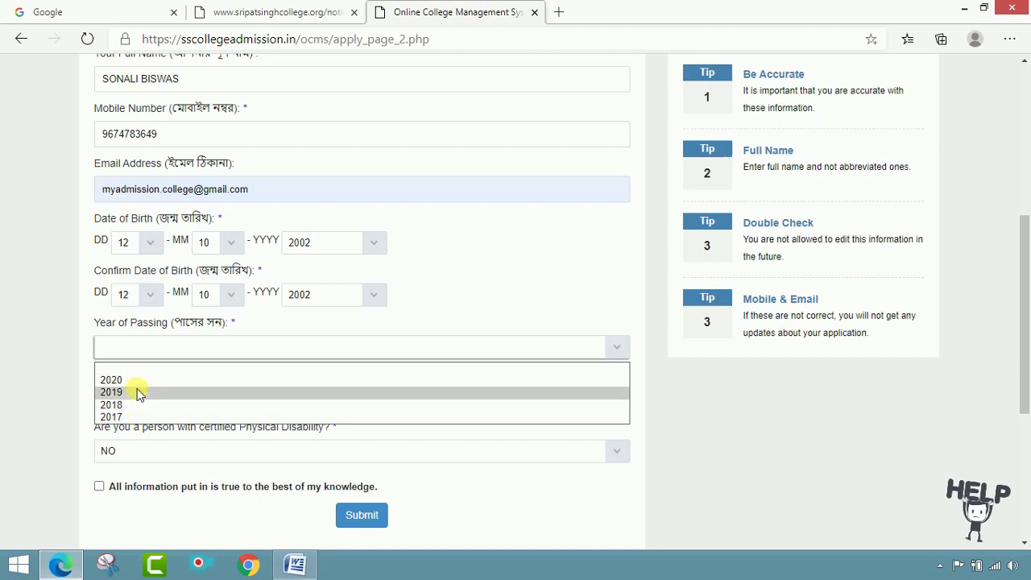
left_click(137, 381)
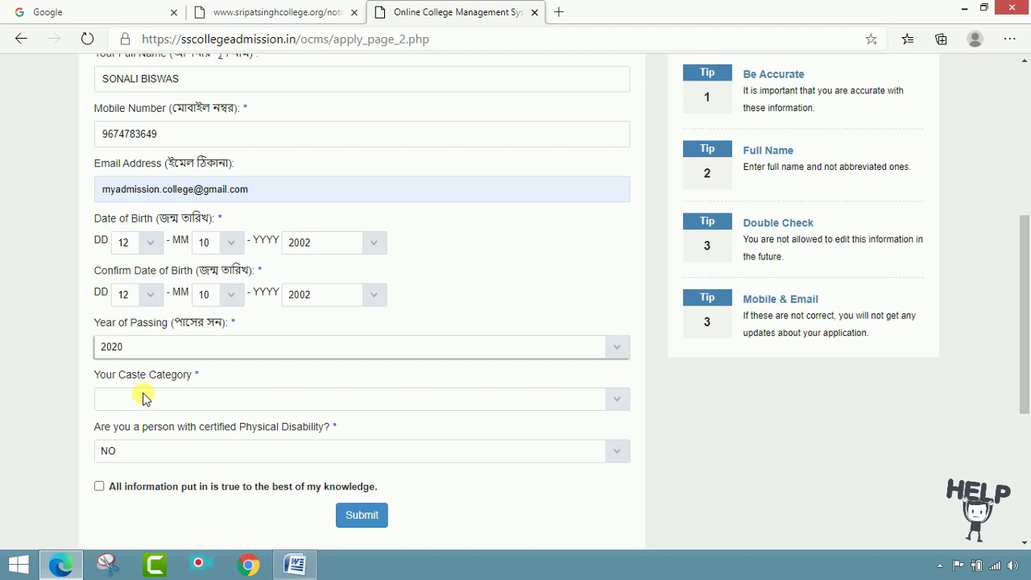
left_click(609, 403)
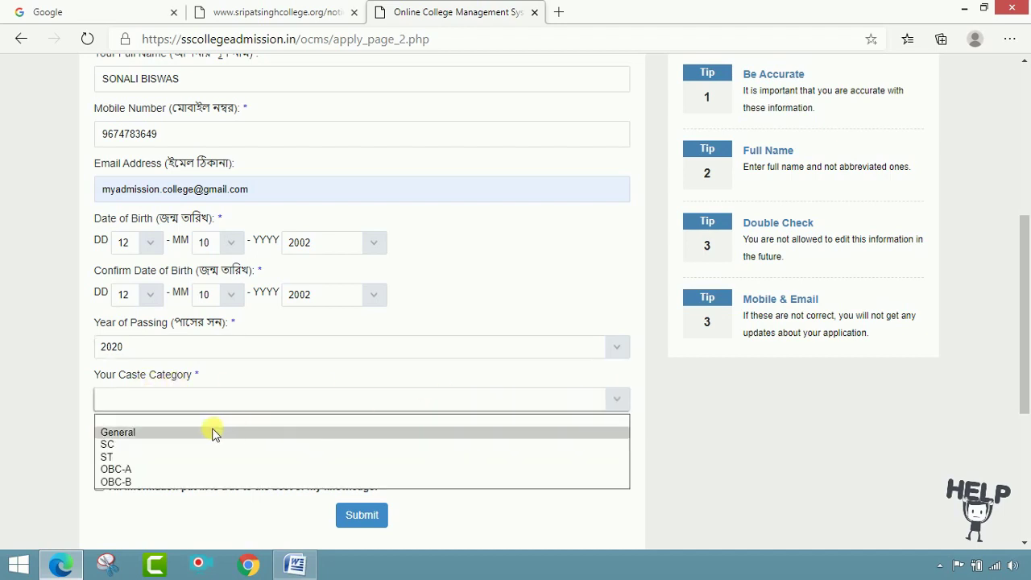
left_click(155, 437)
scroll(372, 403, "down", 2)
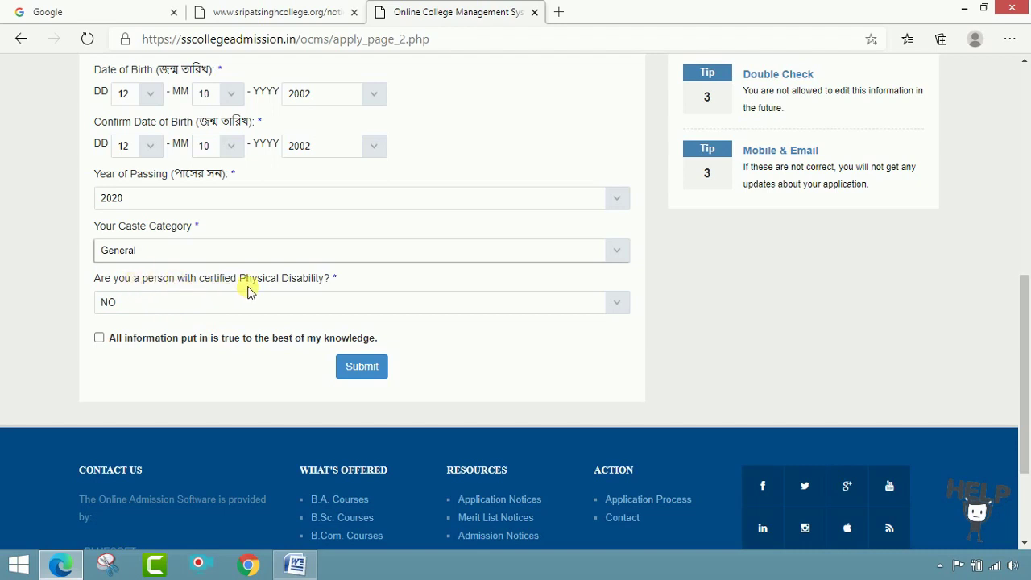
left_click(617, 313)
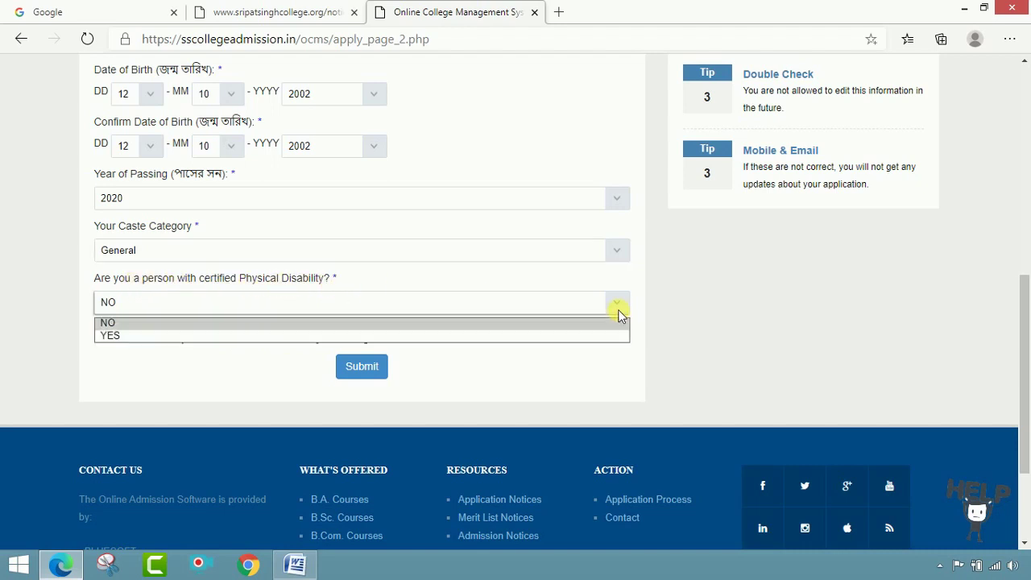
left_click(568, 324)
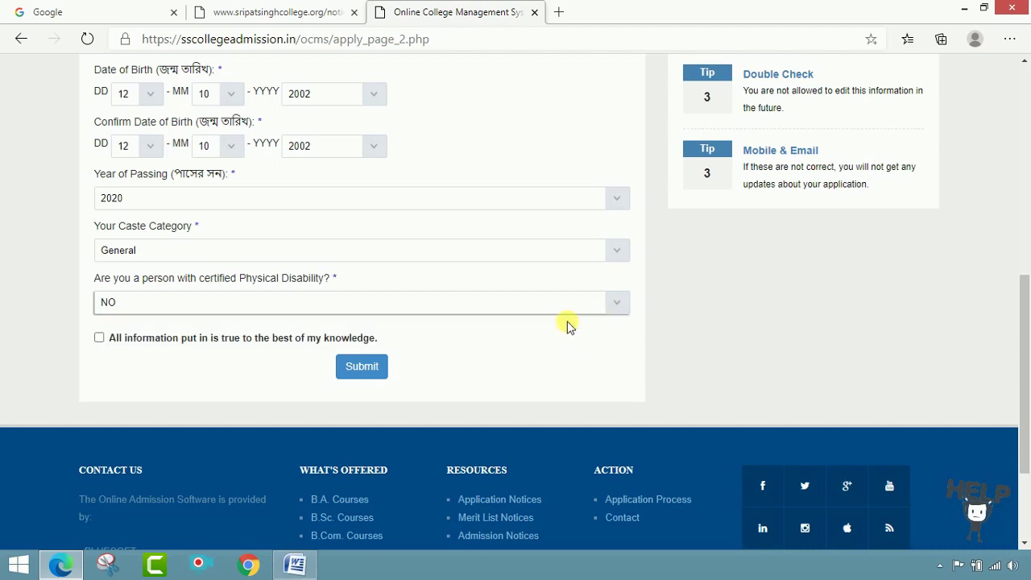
left_click(99, 339)
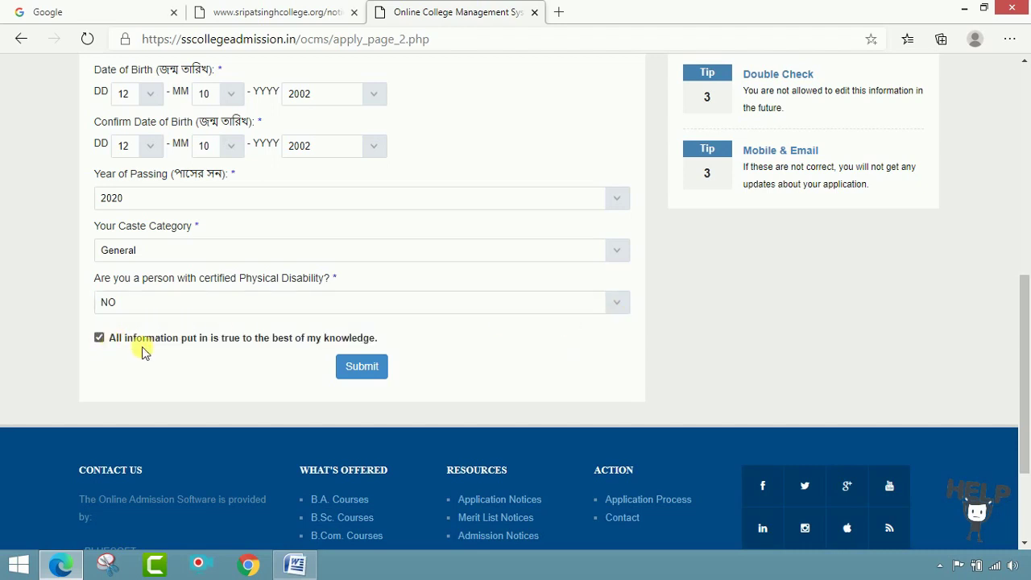
left_click(370, 371)
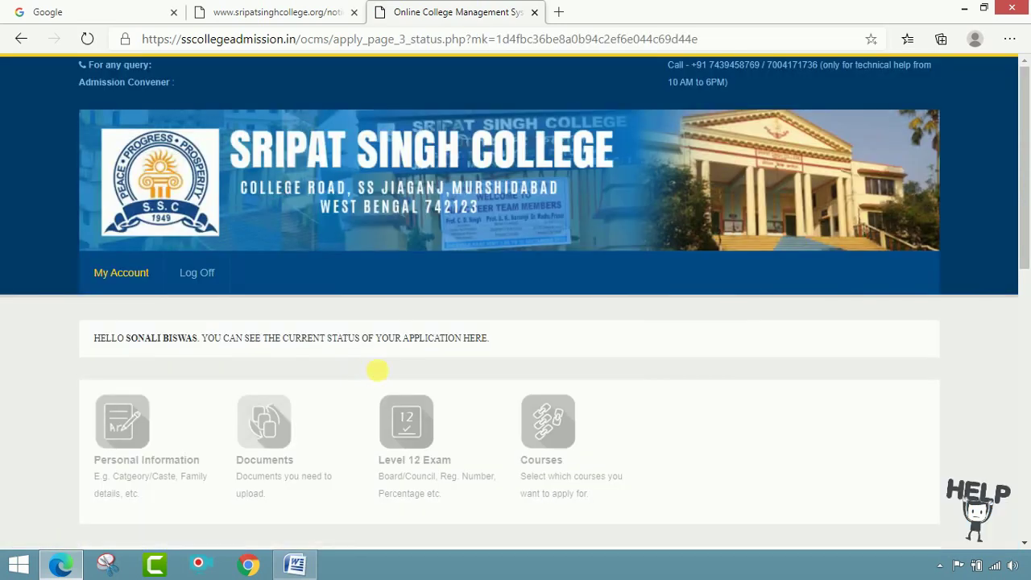
- Move from the 15% complete status page to the personal information form
scroll(688, 375, "down", 1)
scroll(689, 375, "down", 1)
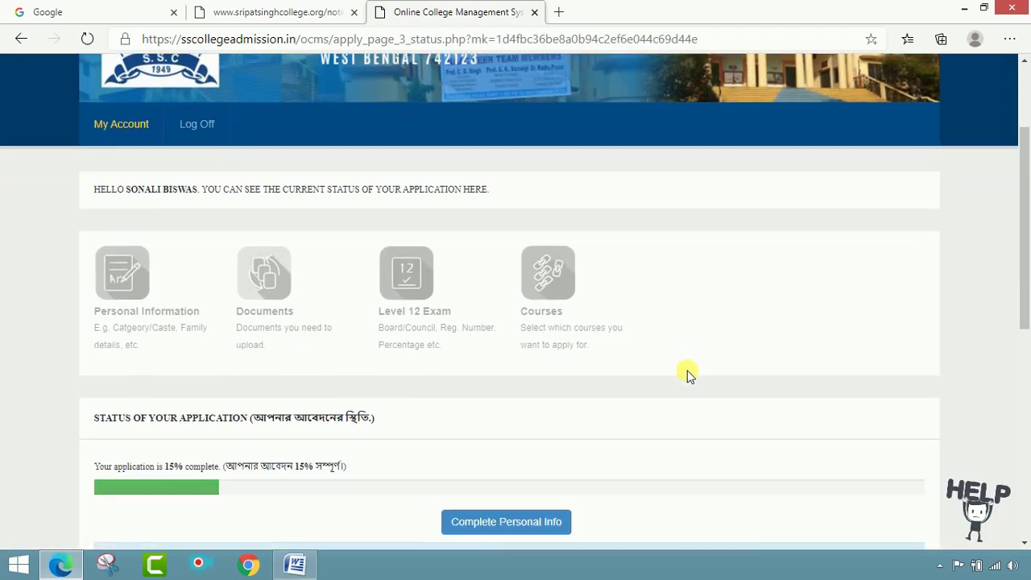
scroll(689, 374, "down", 2)
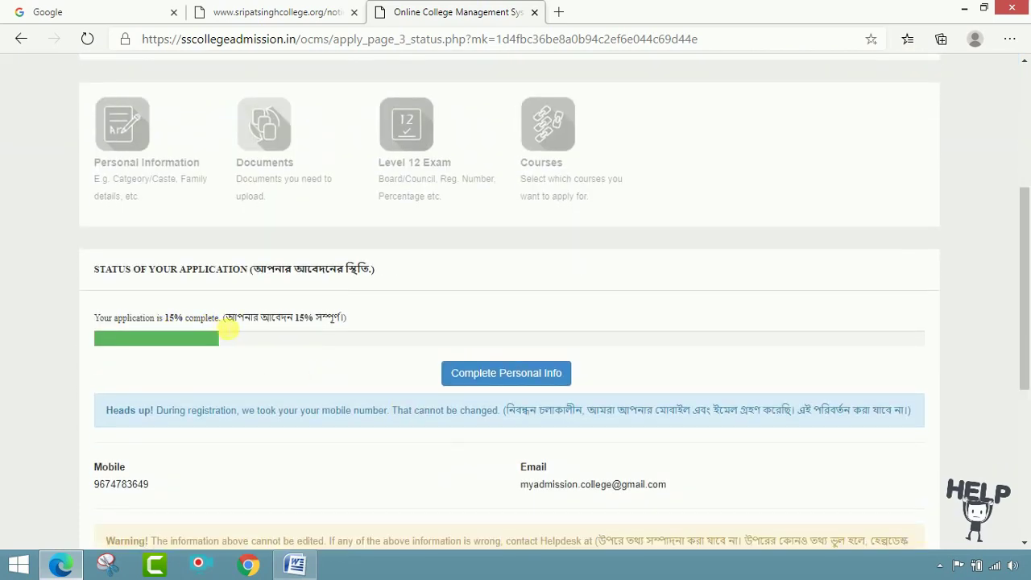
scroll(233, 330, "down", 2)
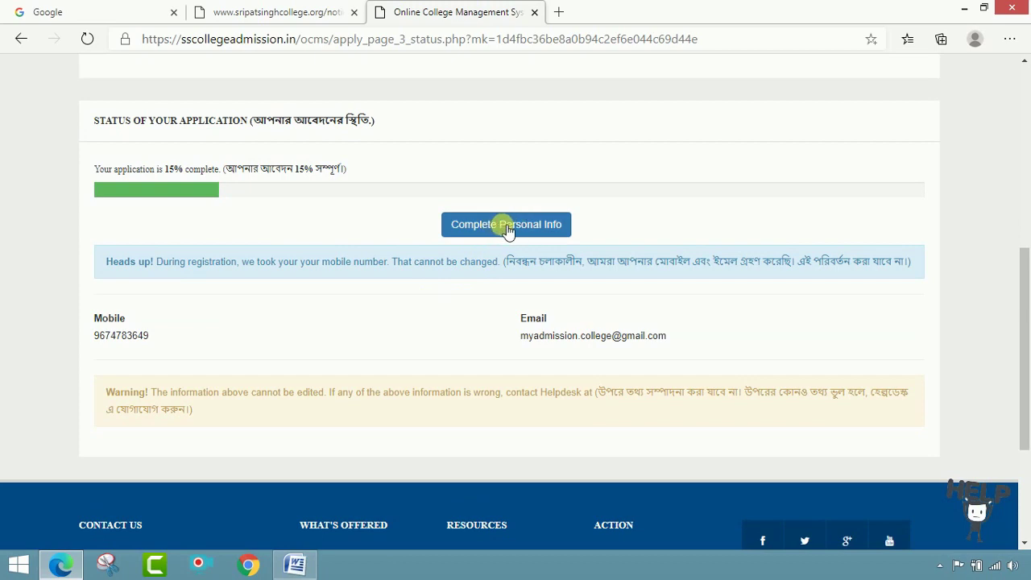
left_click(506, 225)
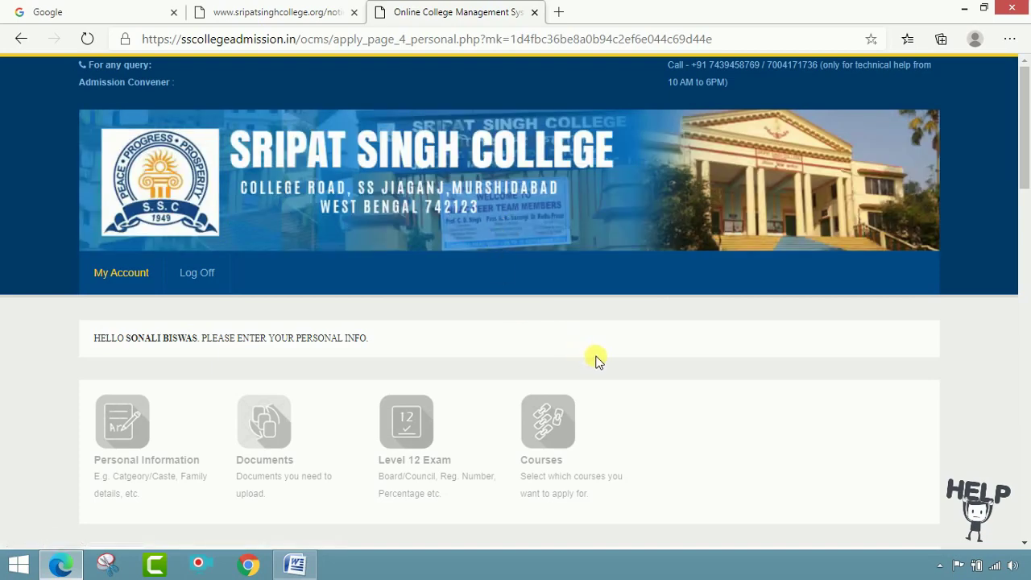
- Set gender to Female, marital status to Single and religion to Hinduism
scroll(596, 360, "down", 4)
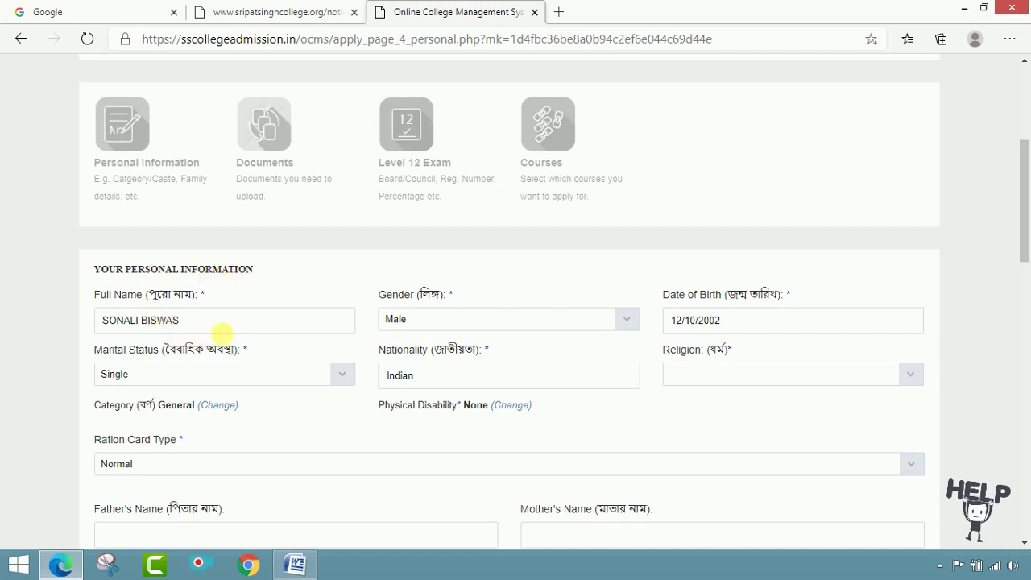
left_click(449, 319)
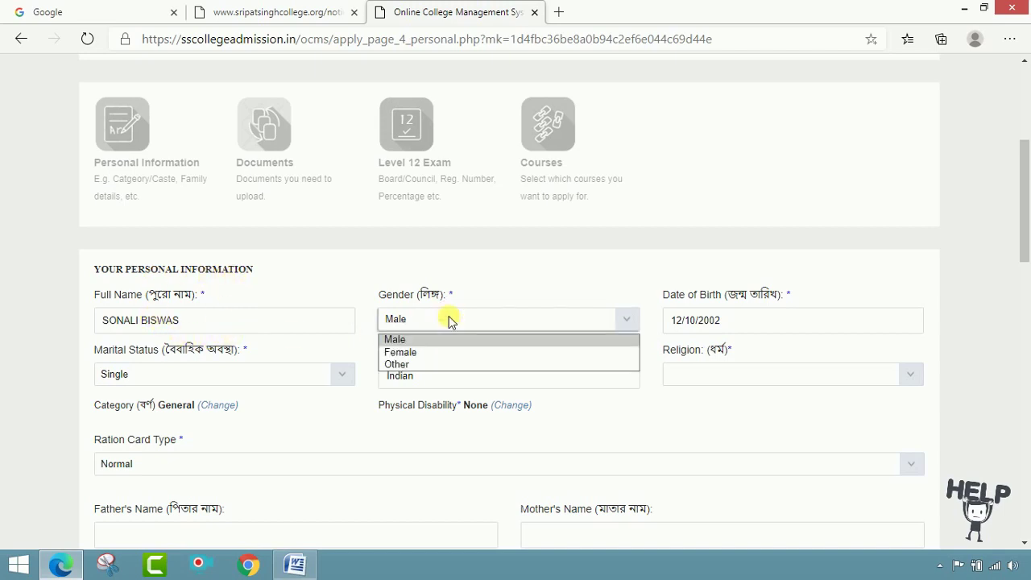
left_click(425, 352)
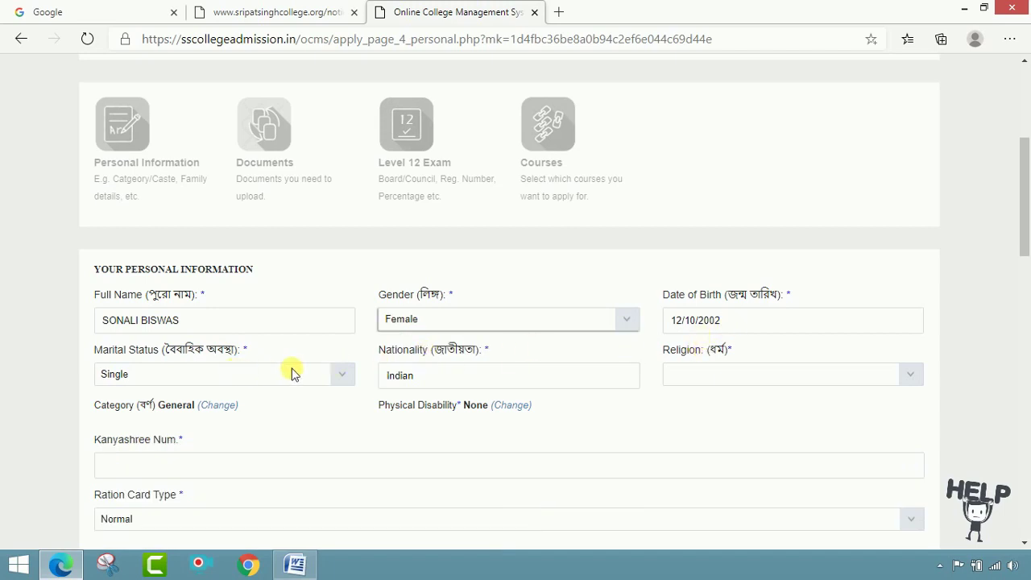
left_click(345, 374)
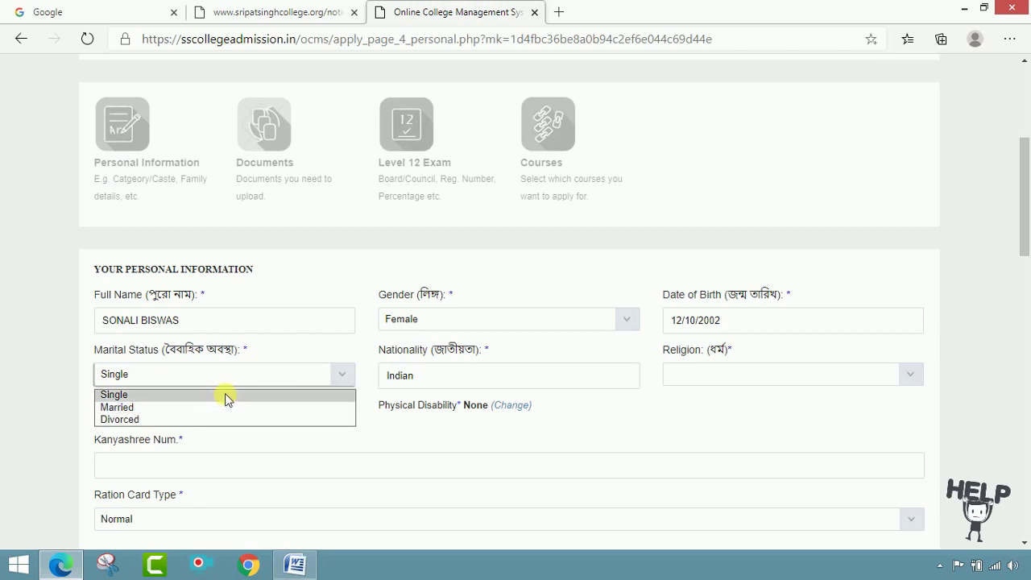
left_click(226, 395)
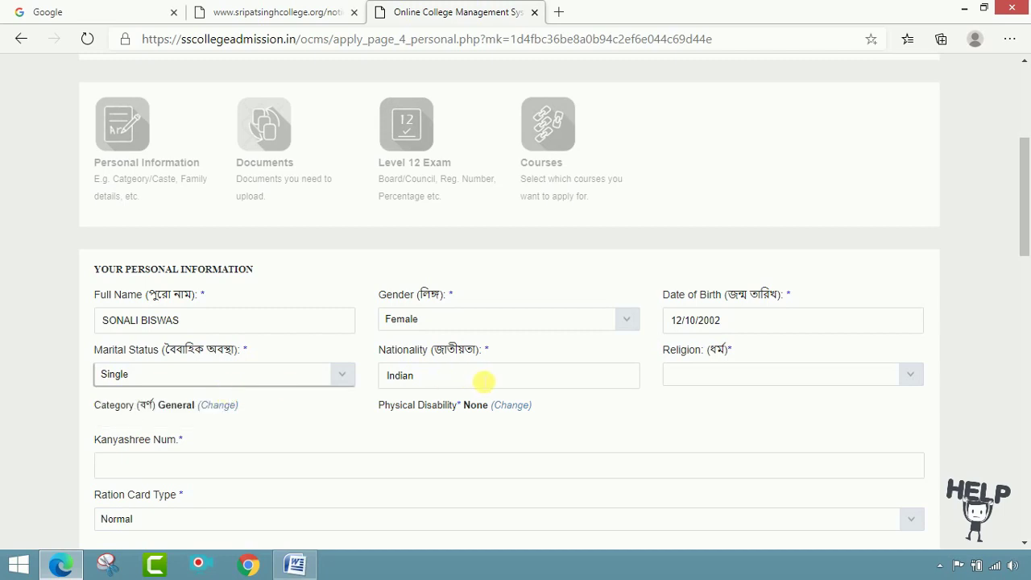
left_click(918, 378)
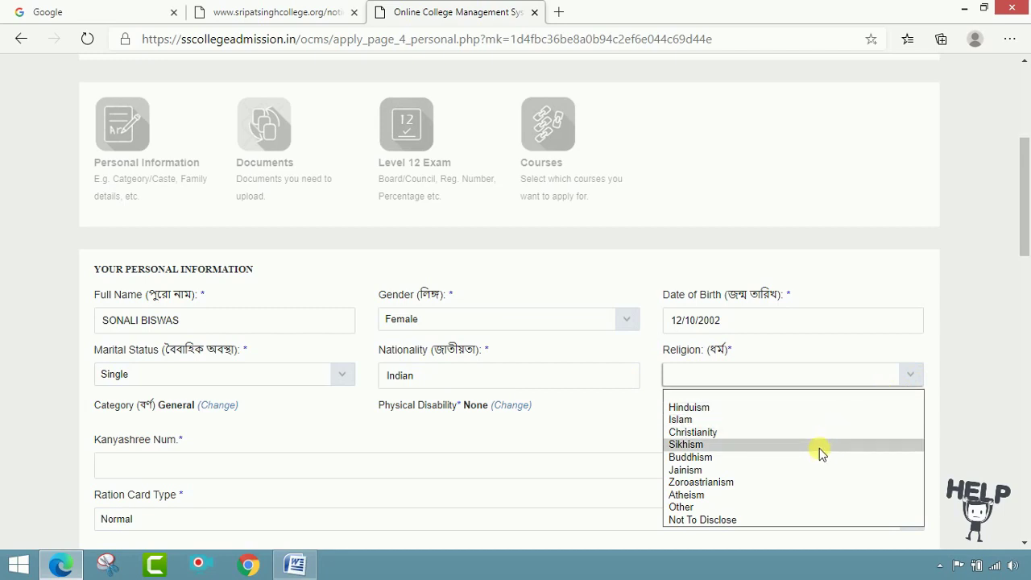
left_click(810, 416)
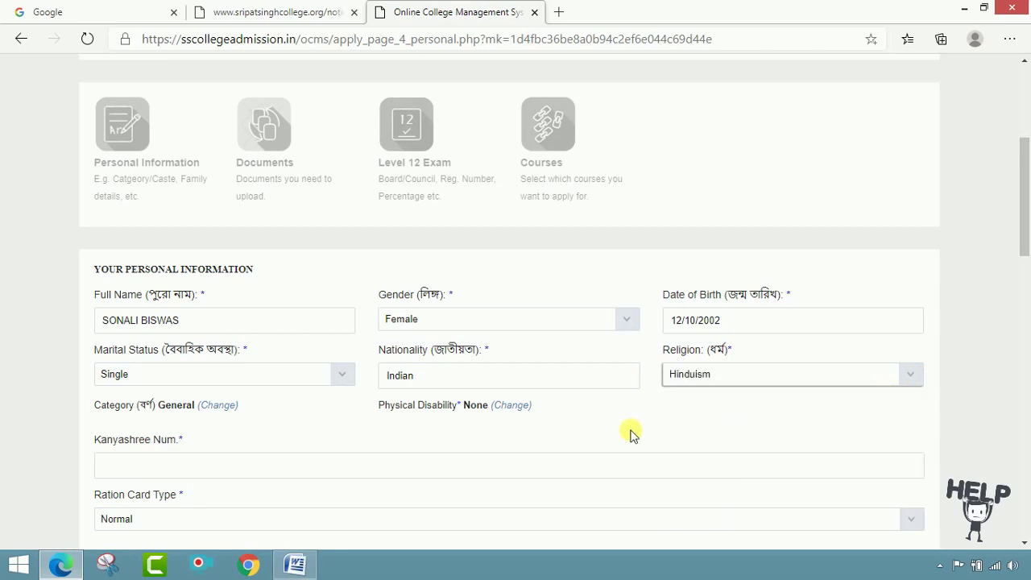
- Enter the Kanyashree number, choose ration card type AAY and enter the ration card number
scroll(483, 395, "down", 1)
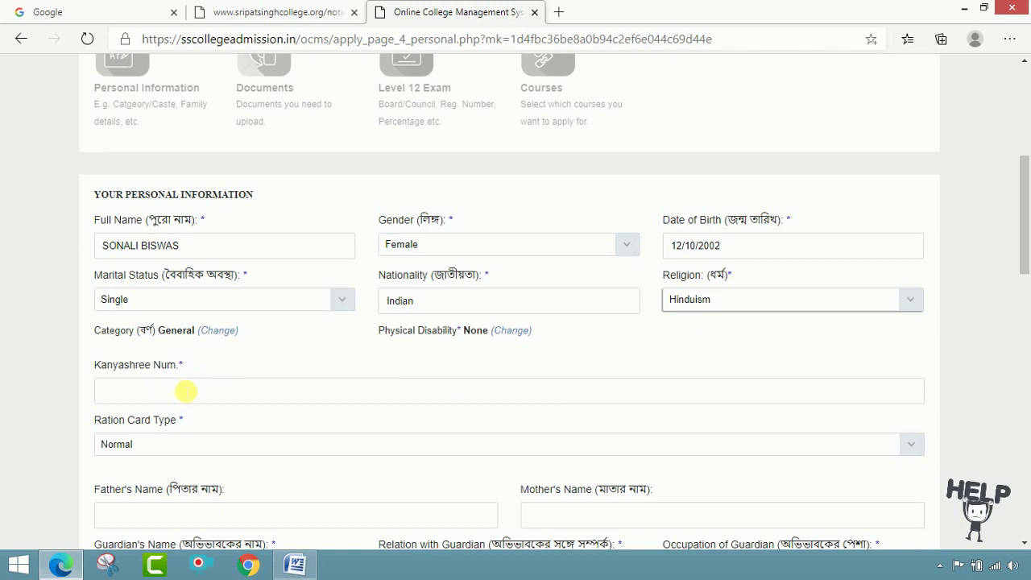
left_click(392, 399)
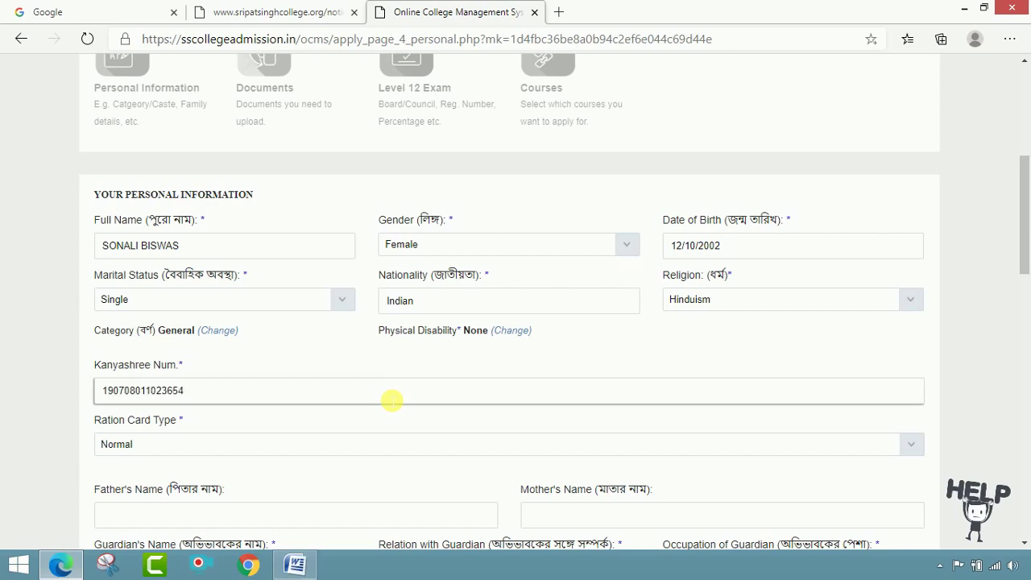
key("Tab")
scroll(336, 430, "down", 1)
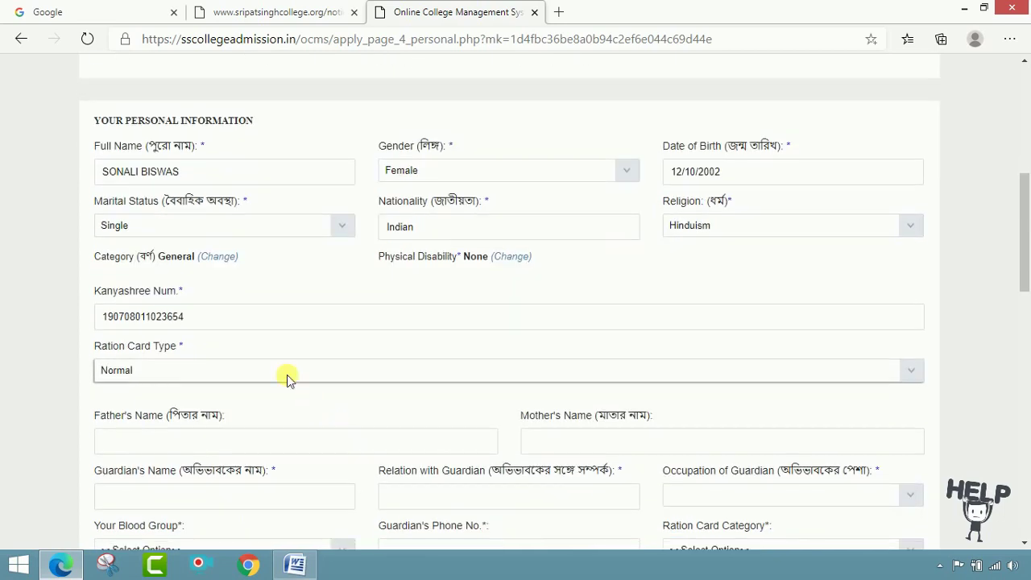
left_click(262, 370)
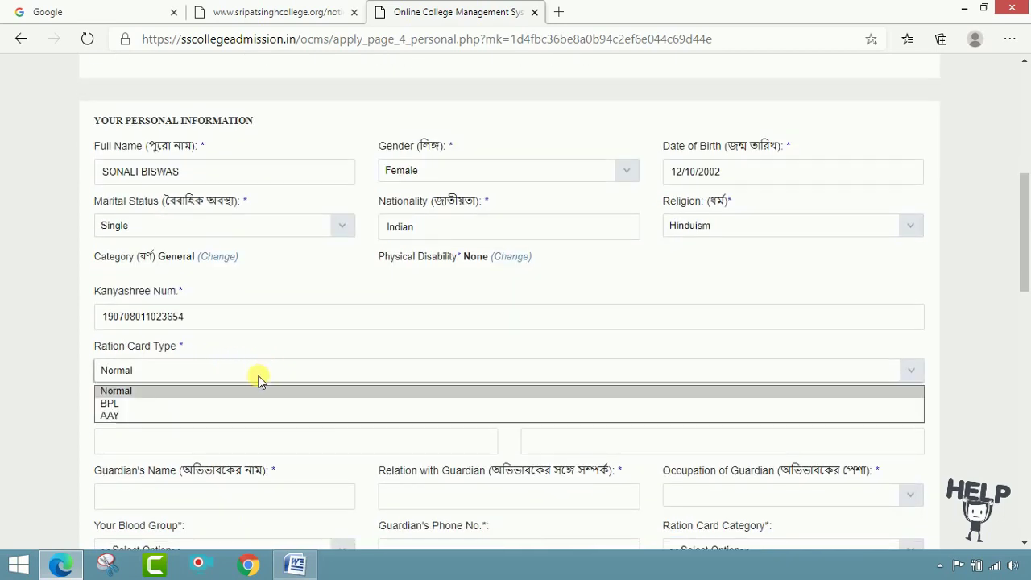
left_click(211, 415)
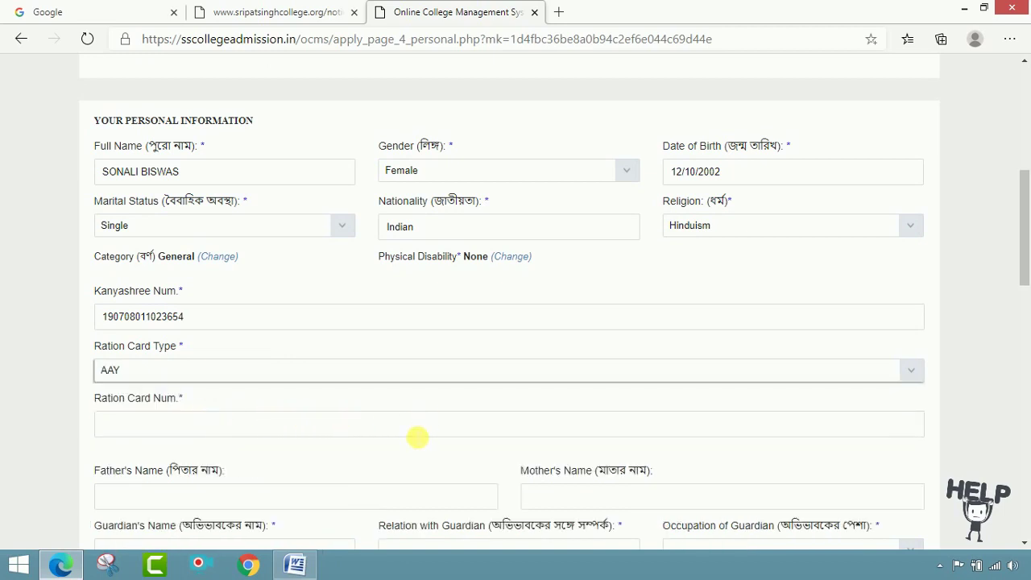
left_click(418, 436)
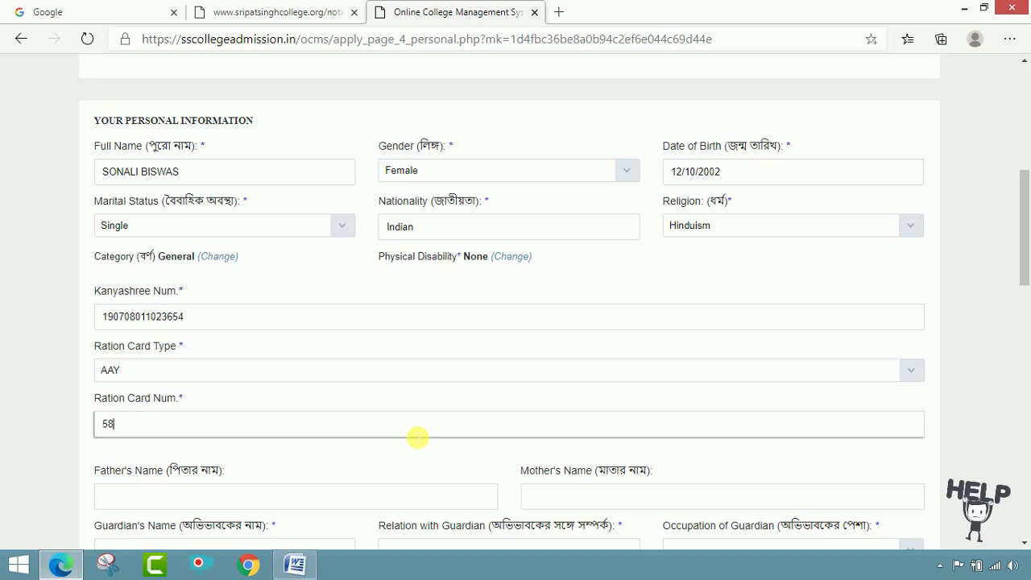
scroll(418, 436, "down", 2)
- Enter the father's, mother's and guardian's names, relation FATHER, and guardian occupation Business
left_click(329, 360)
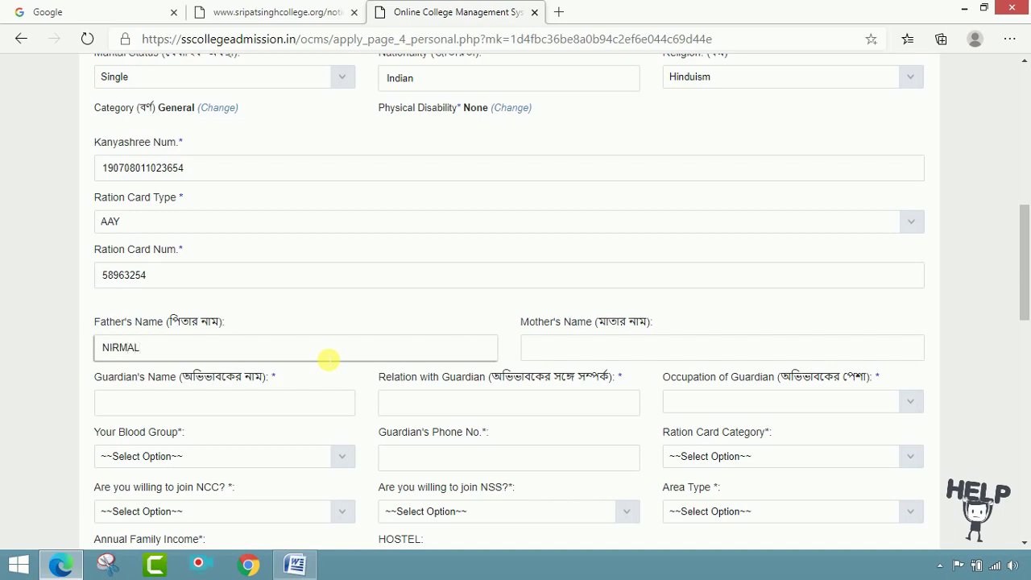
type("WAS")
key("Tab")
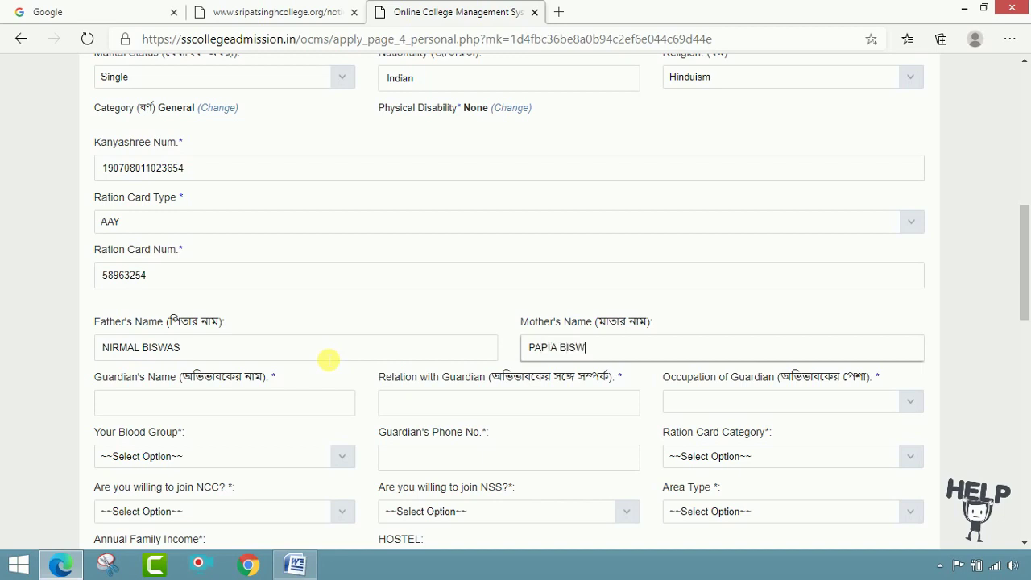
key("Tab")
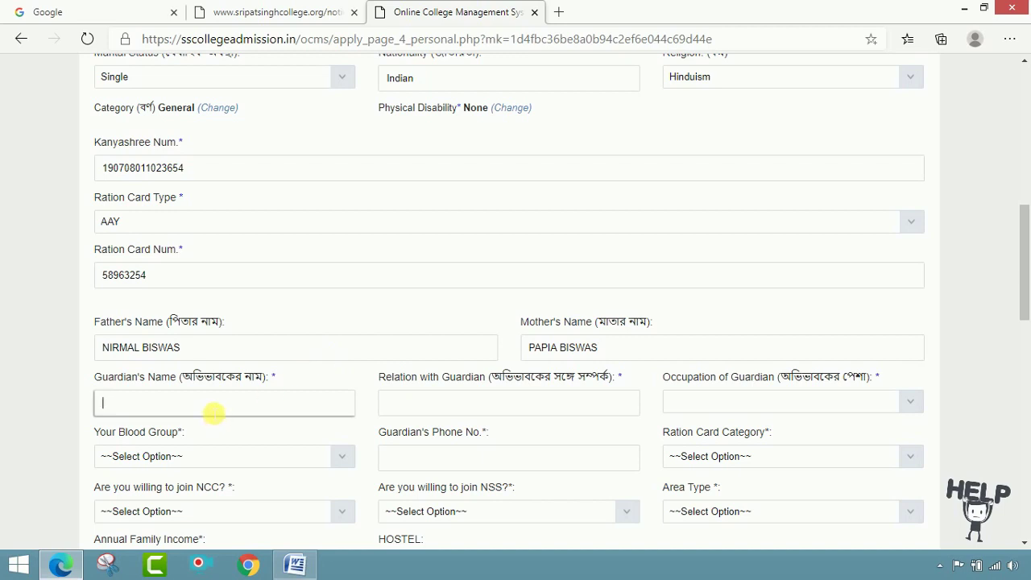
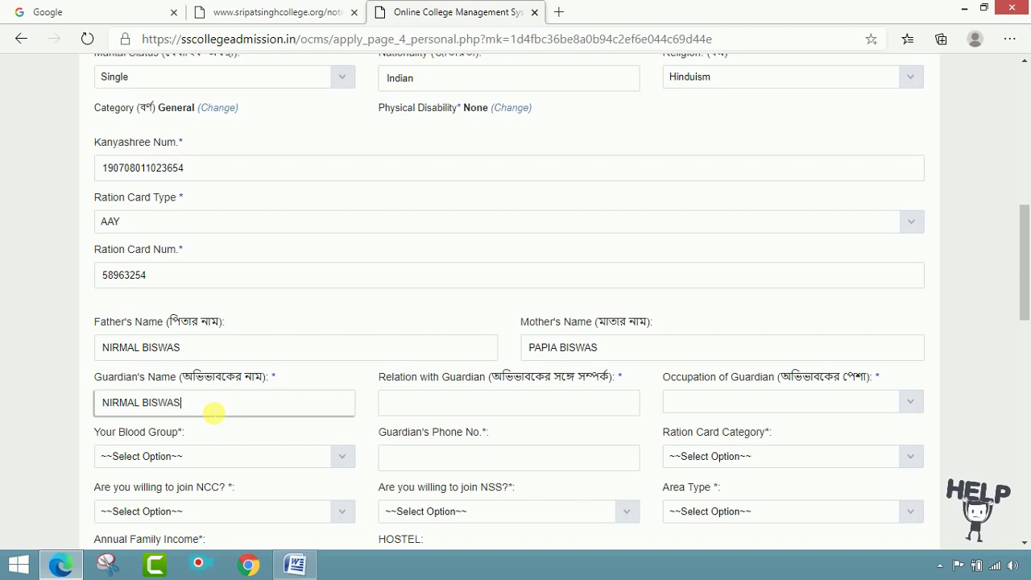
key("Tab")
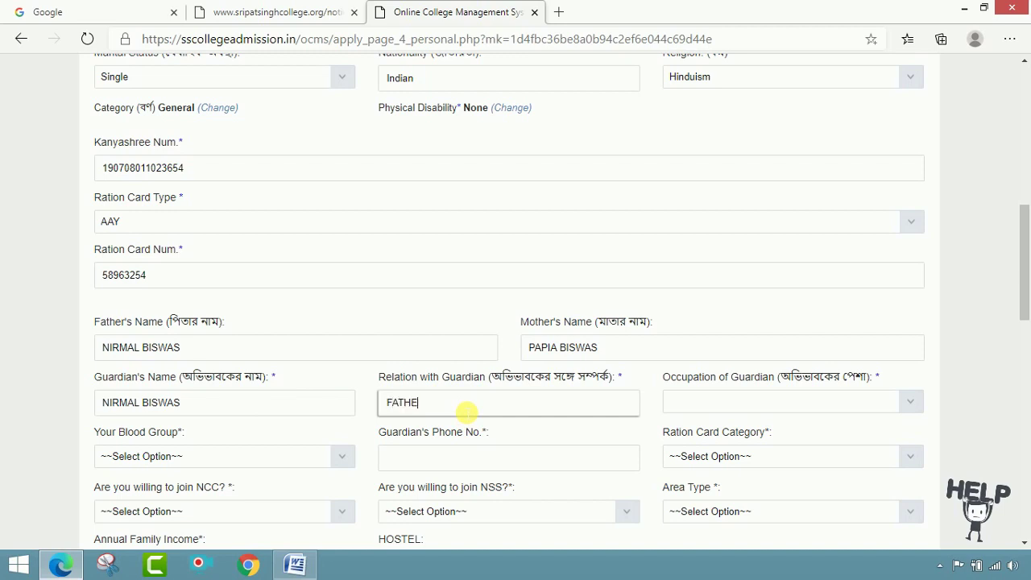
key("Tab")
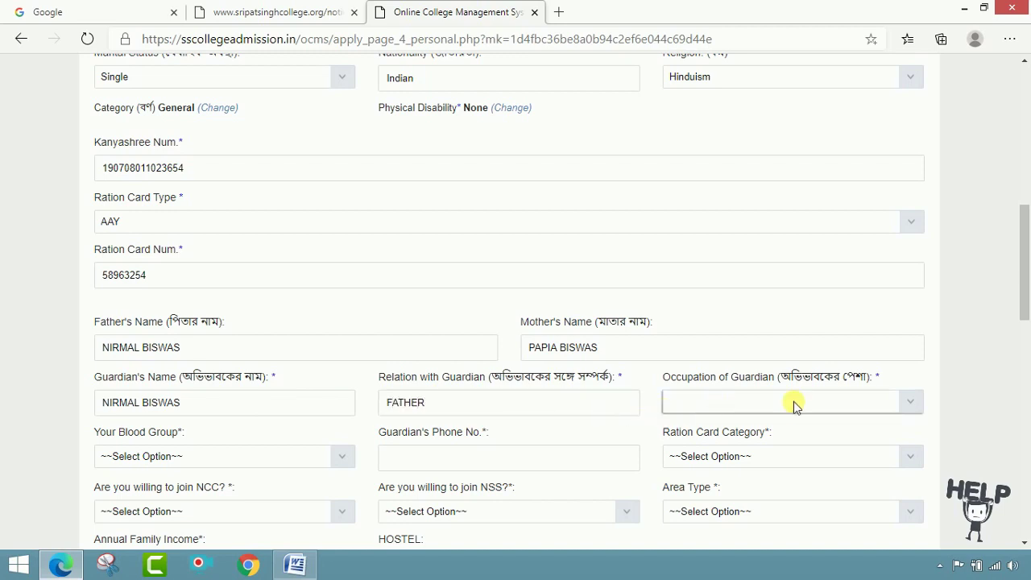
left_click(906, 405)
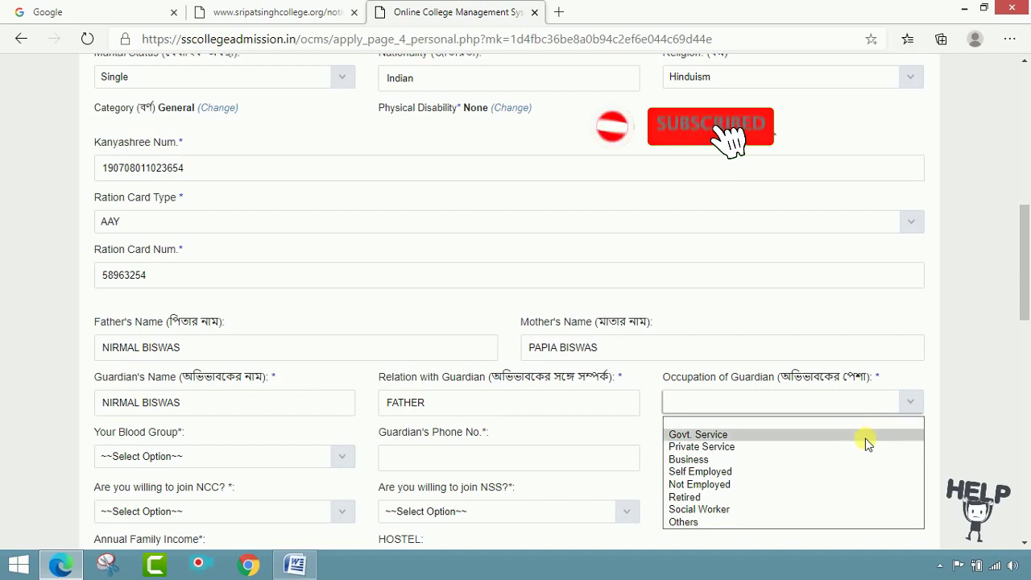
left_click(820, 460)
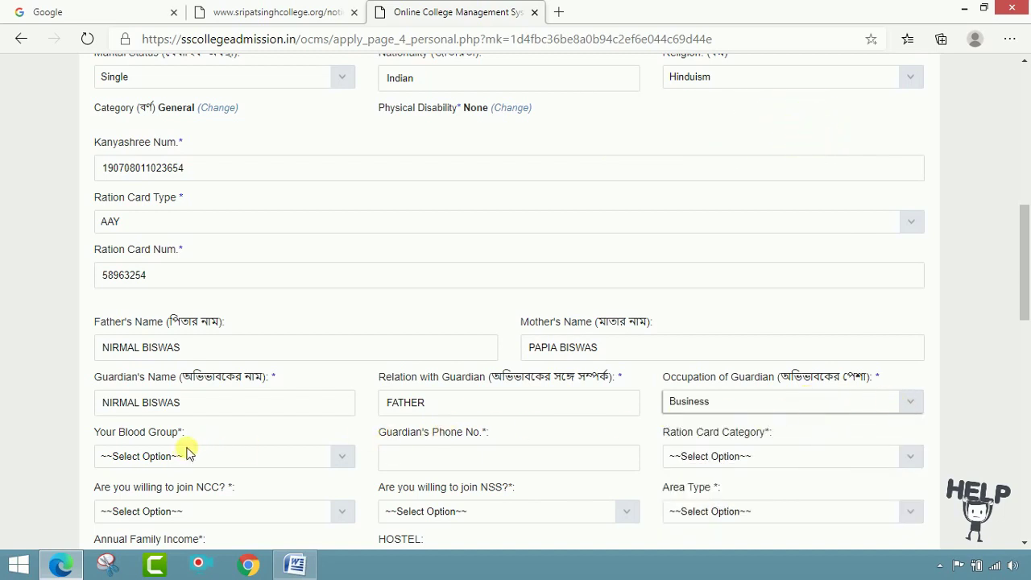
- Set blood group B+ve, enter the guardian's phone number, and choose ration category Normal
left_click(336, 456)
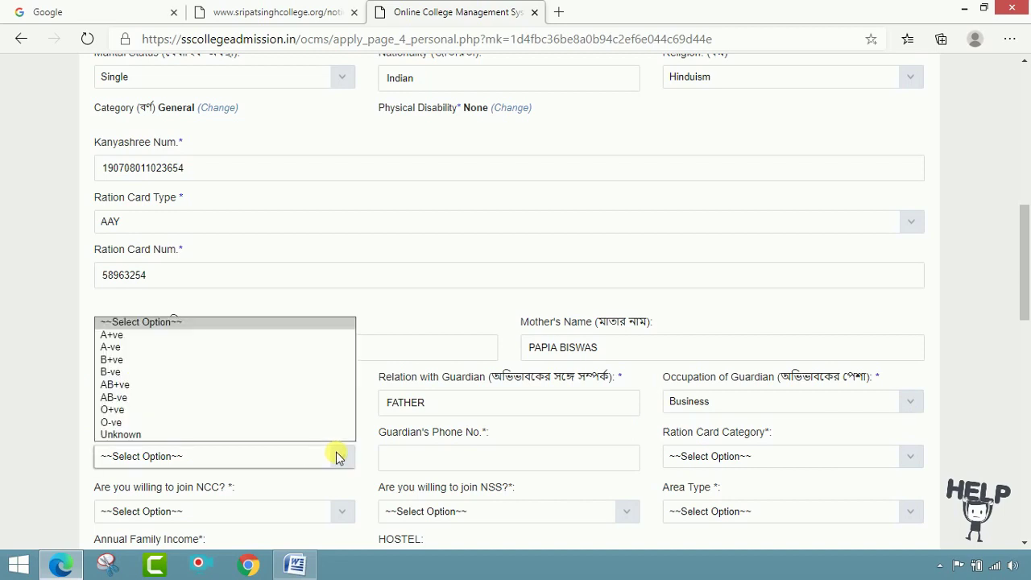
left_click(272, 359)
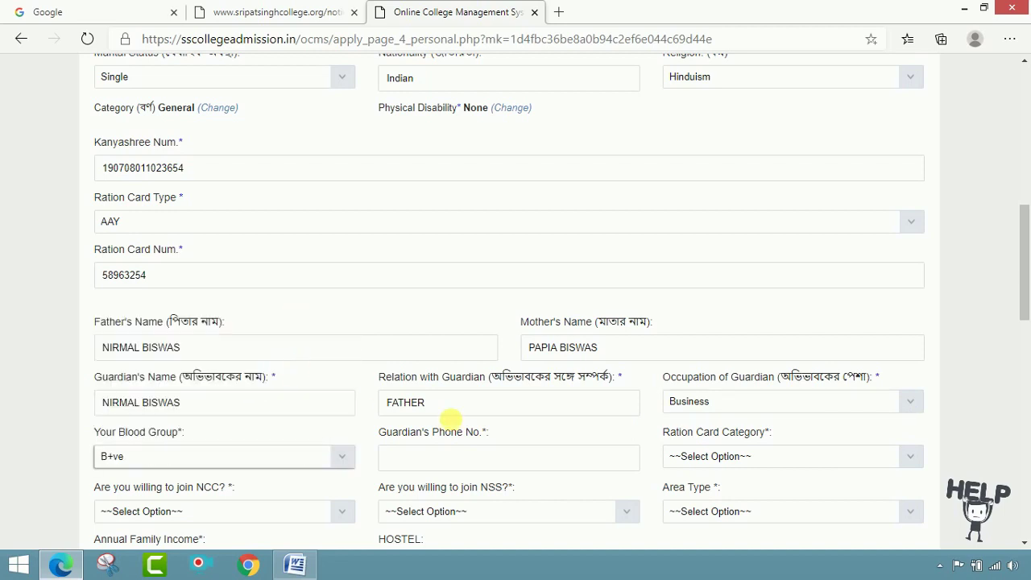
left_click(453, 464)
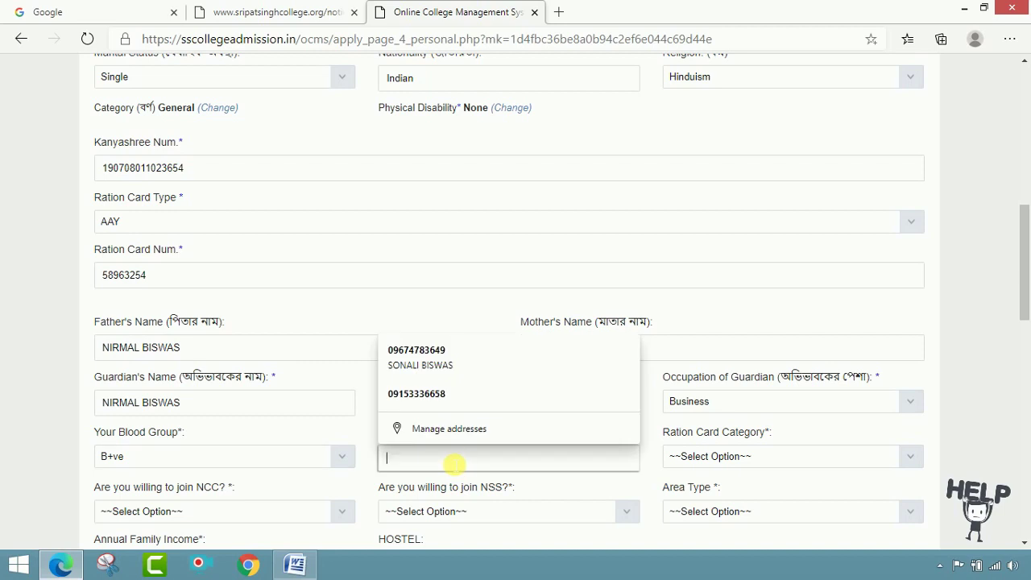
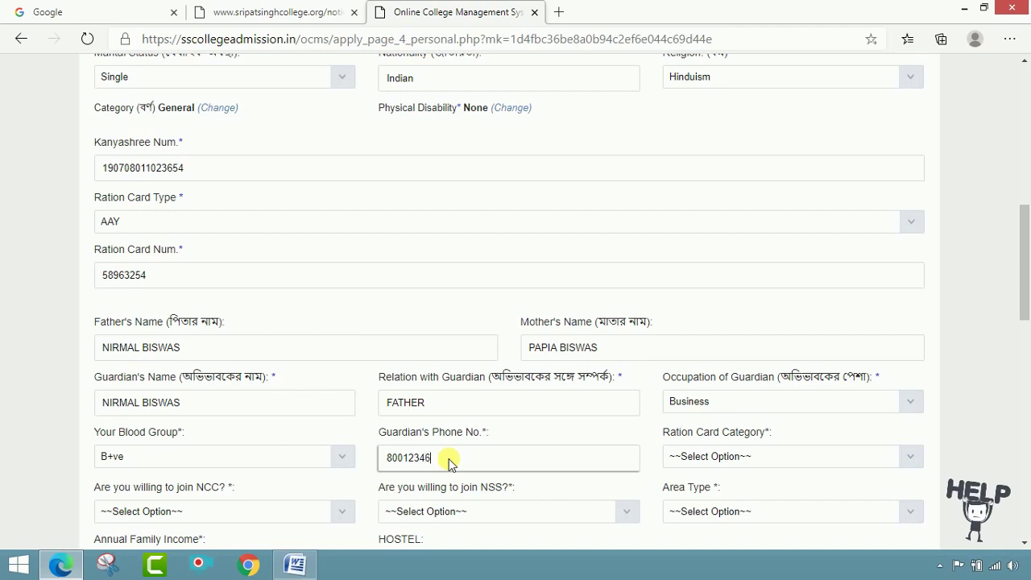
left_click(726, 456)
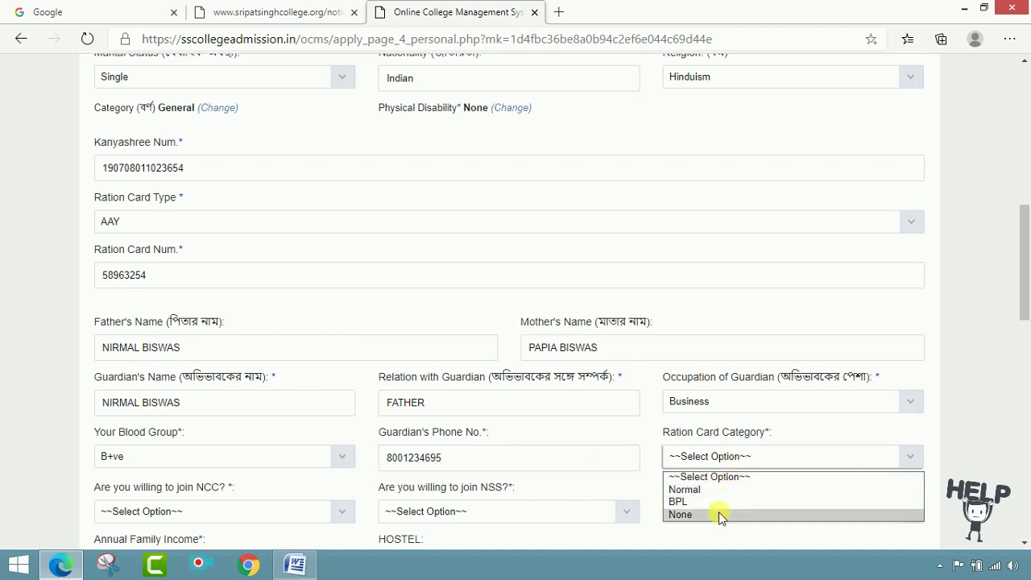
left_click(723, 490)
- Answer No for NCC and NSS, set area Village, income 48000 and hostel NO
scroll(805, 452, "down", 2)
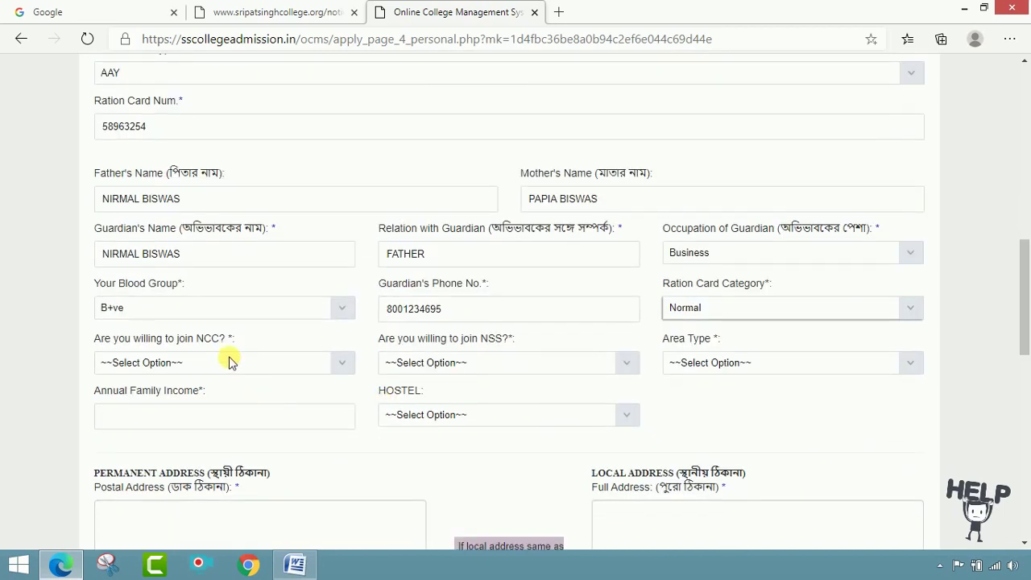
left_click(341, 363)
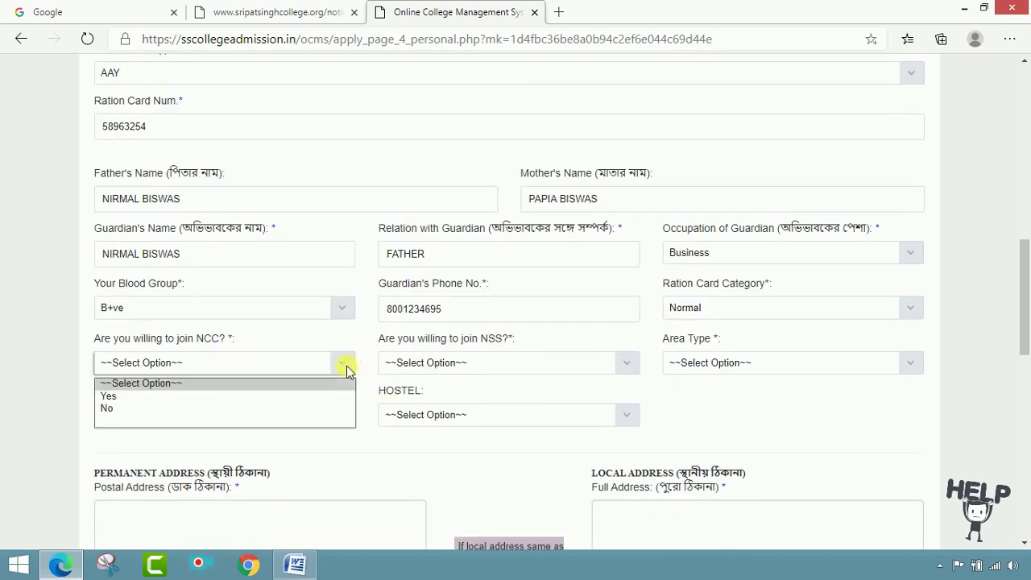
left_click(248, 408)
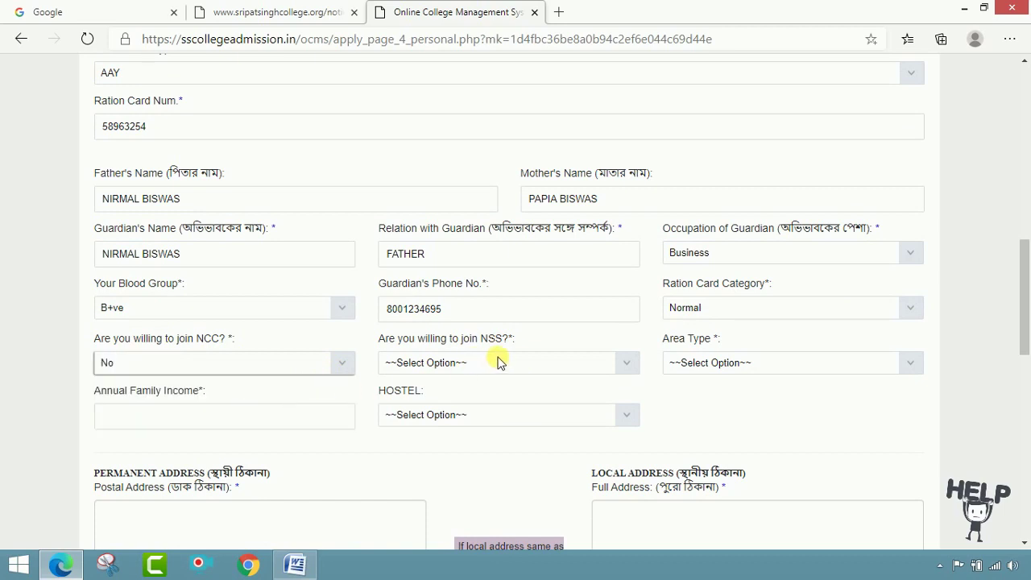
left_click(624, 367)
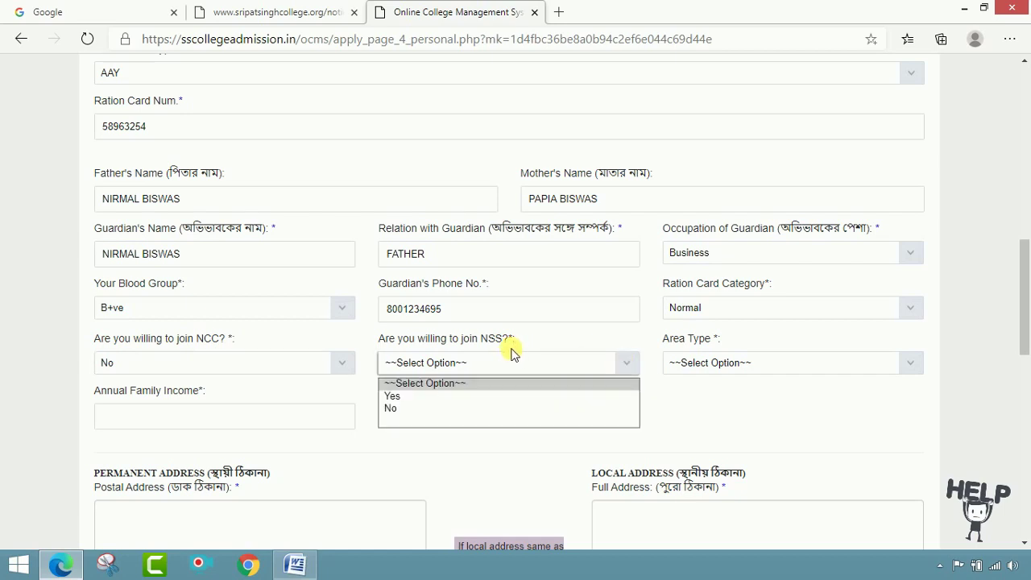
left_click(480, 407)
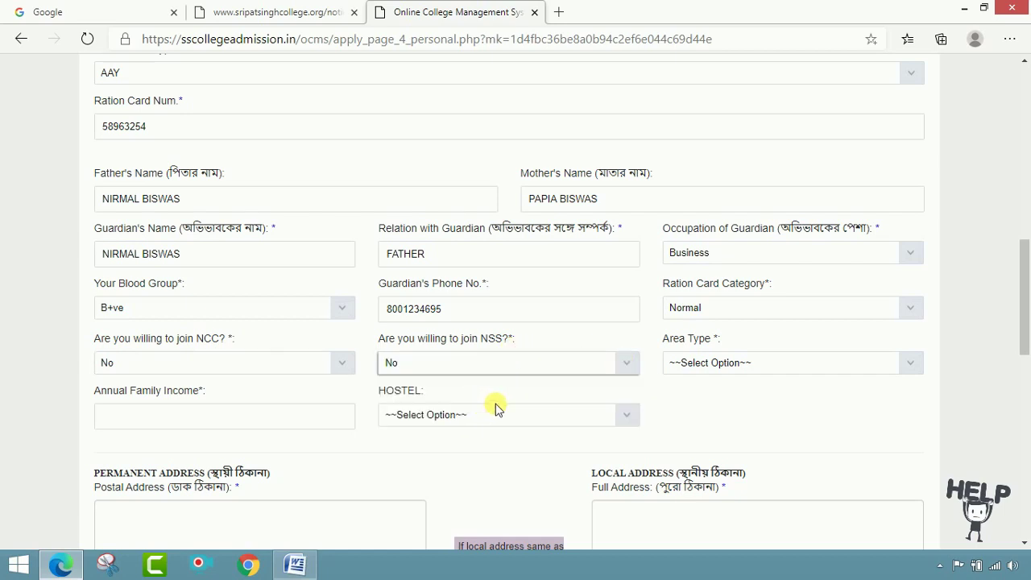
left_click(900, 363)
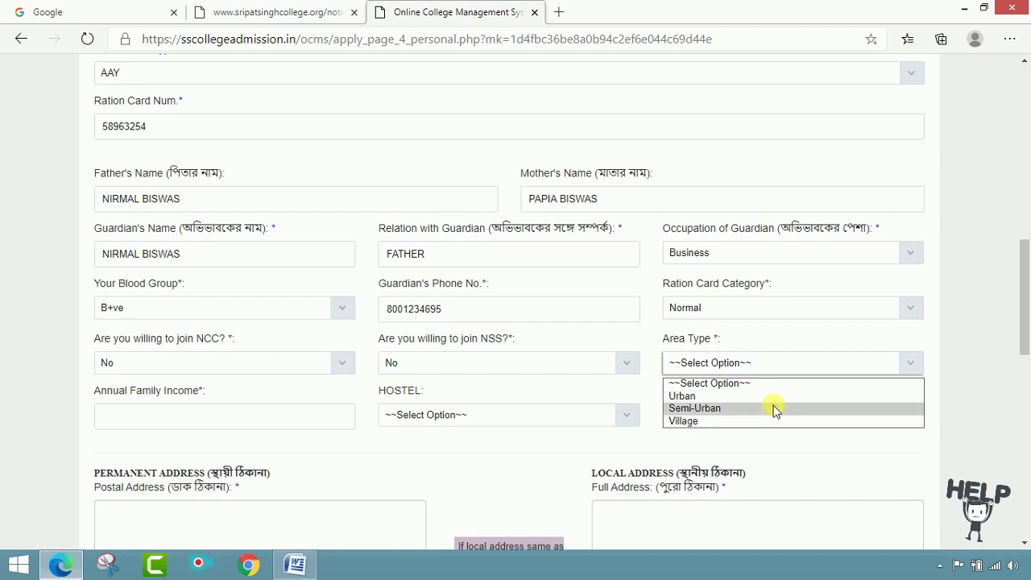
left_click(759, 421)
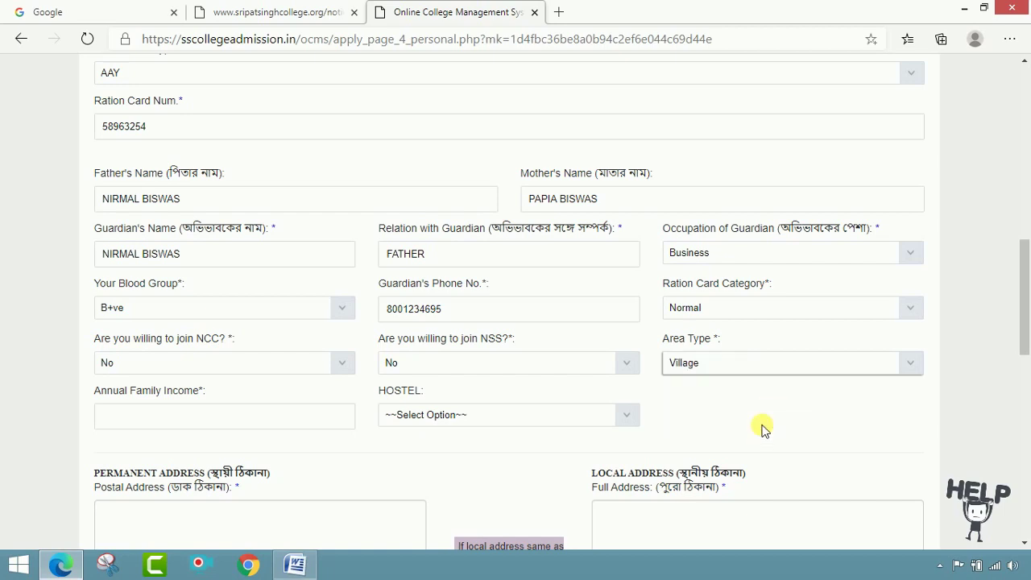
left_click(277, 434)
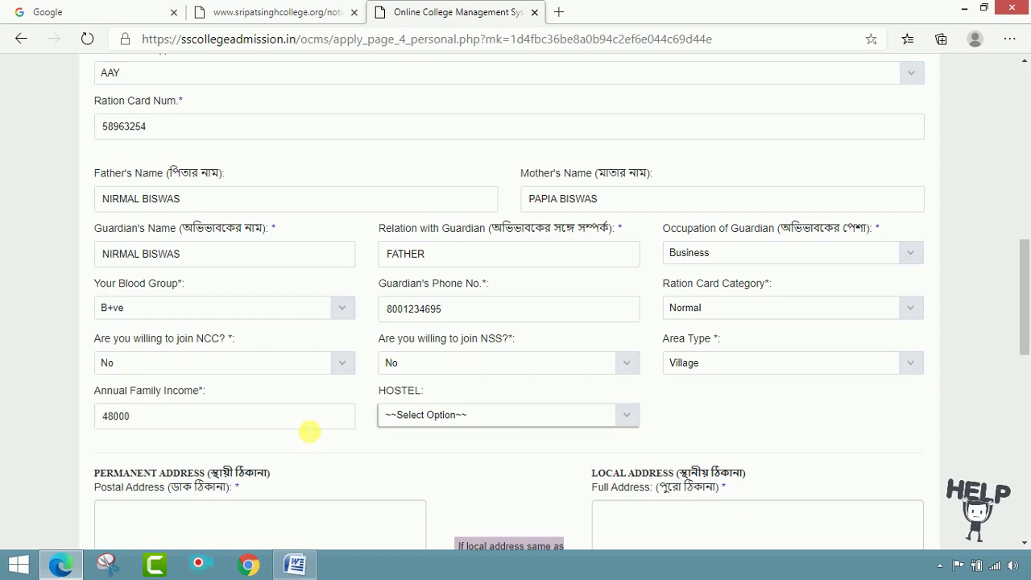
left_click(450, 416)
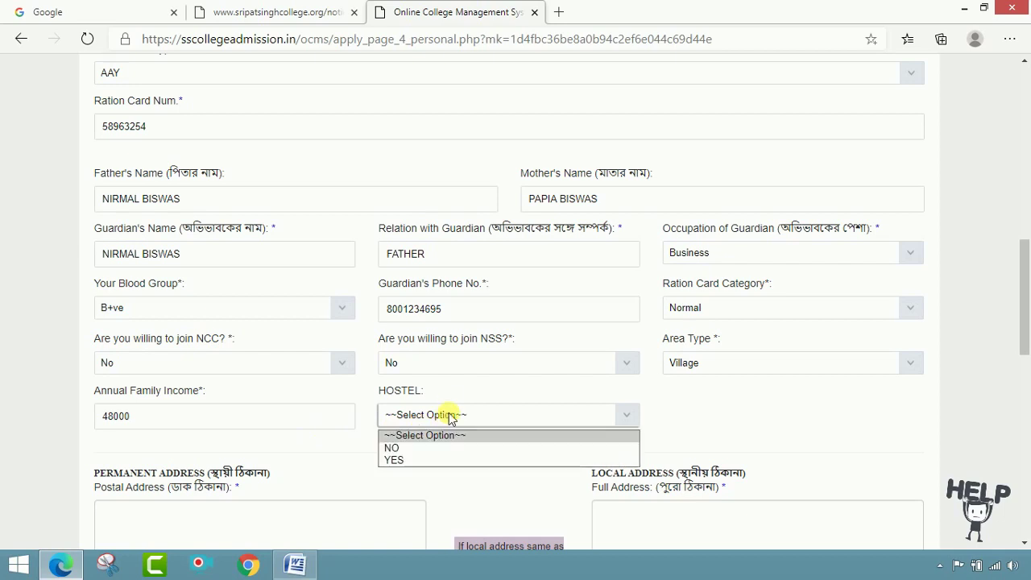
left_click(427, 449)
scroll(472, 444, "down", 2)
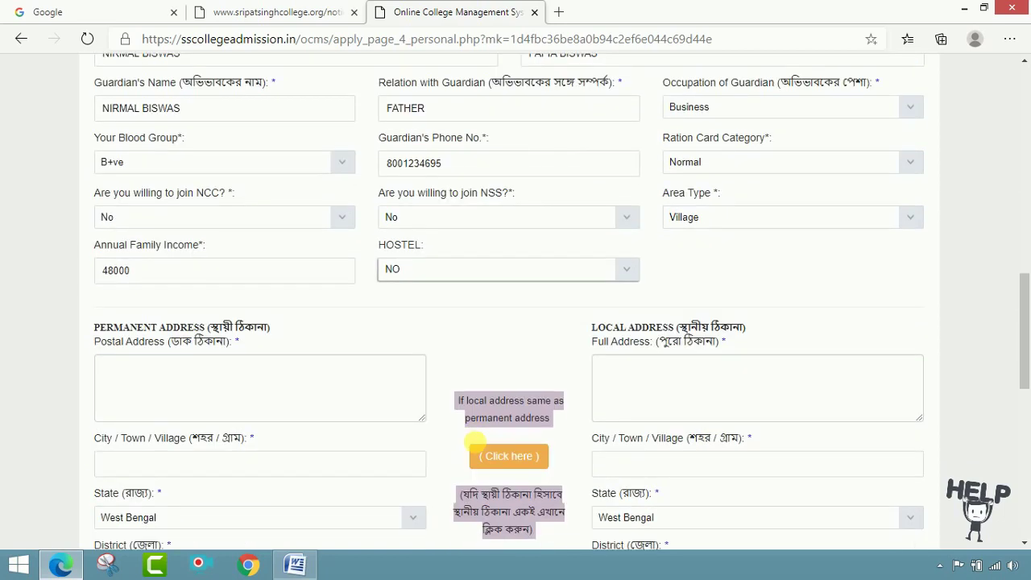
- Type the applicant's full permanent postal address with village, post office, district and PIN
left_click(281, 369)
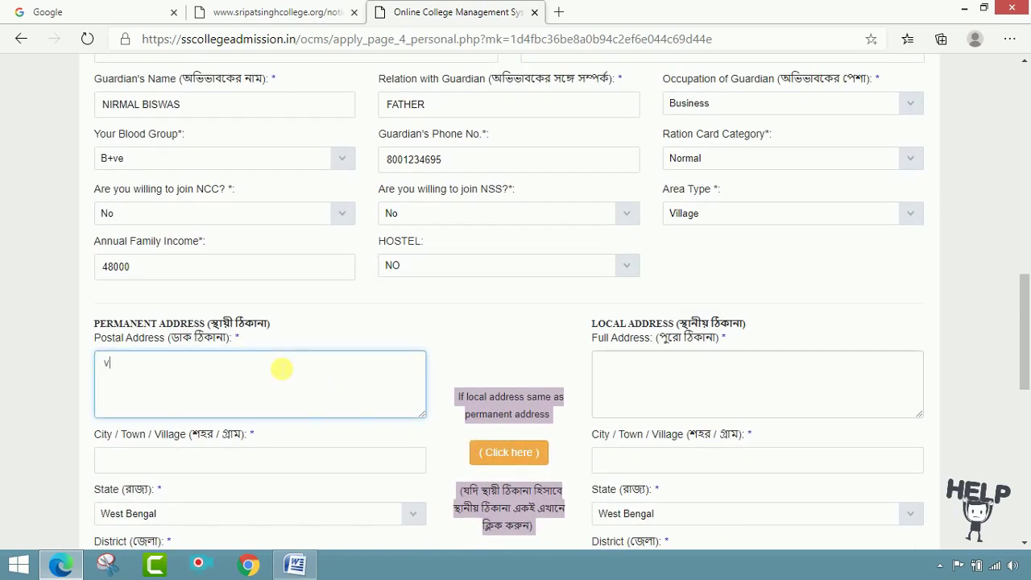
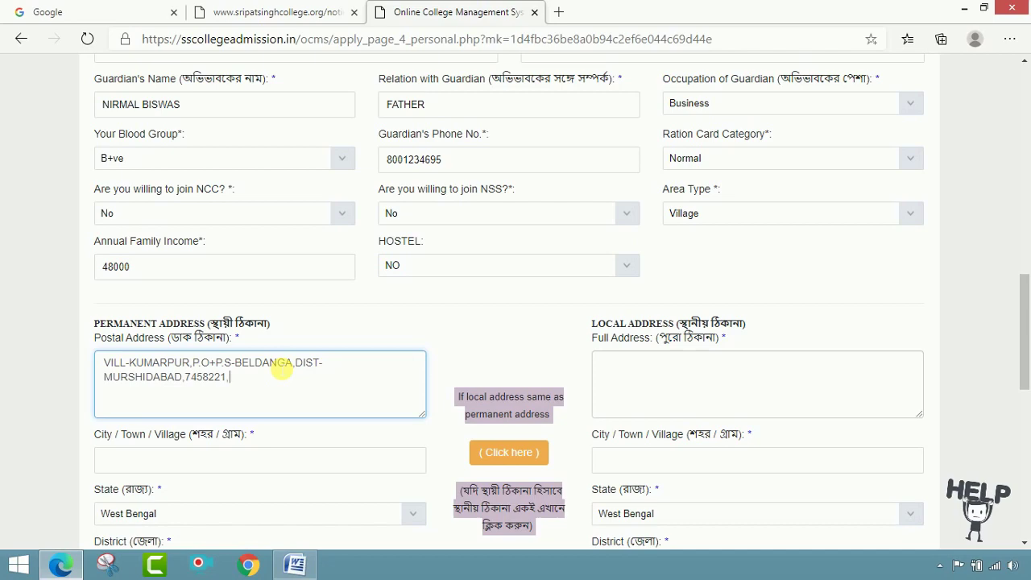
scroll(276, 368, "up", 1)
scroll(639, 314, "down", 2)
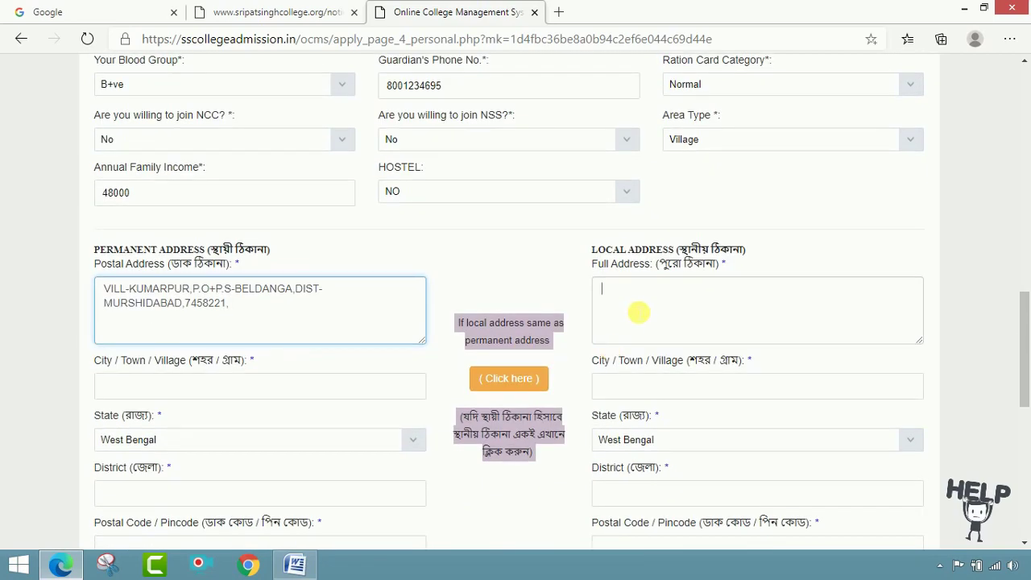
- Fill in the permanent address's district and pincode
left_click(639, 313)
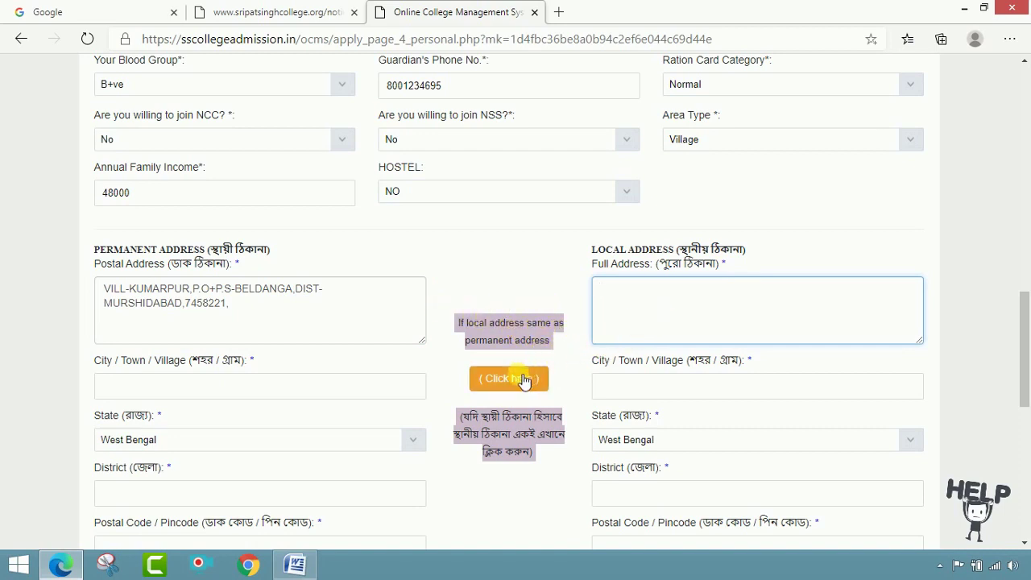
left_click(282, 391)
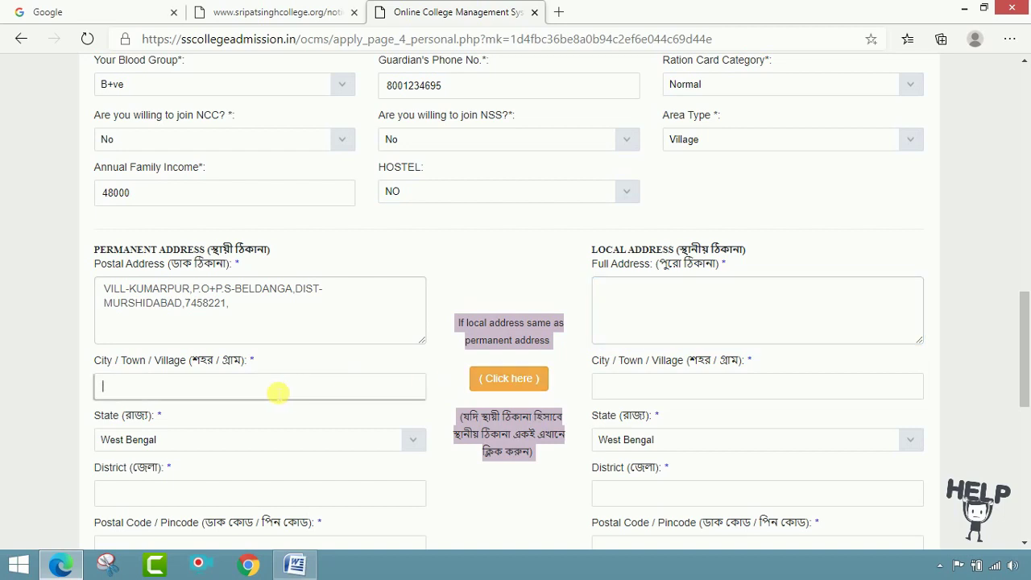
scroll(277, 393, "down", 1)
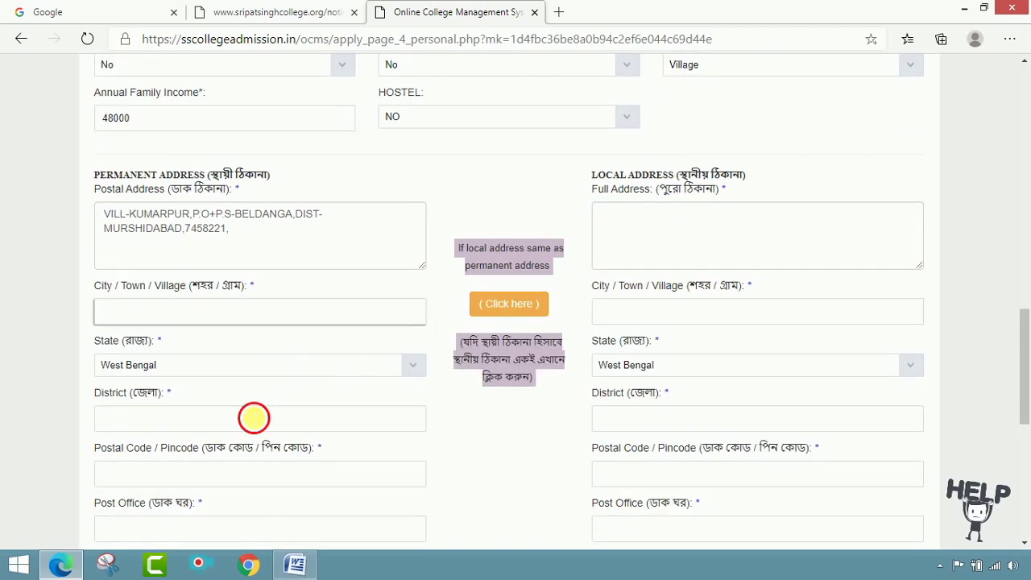
left_click(254, 418)
type("MURSH")
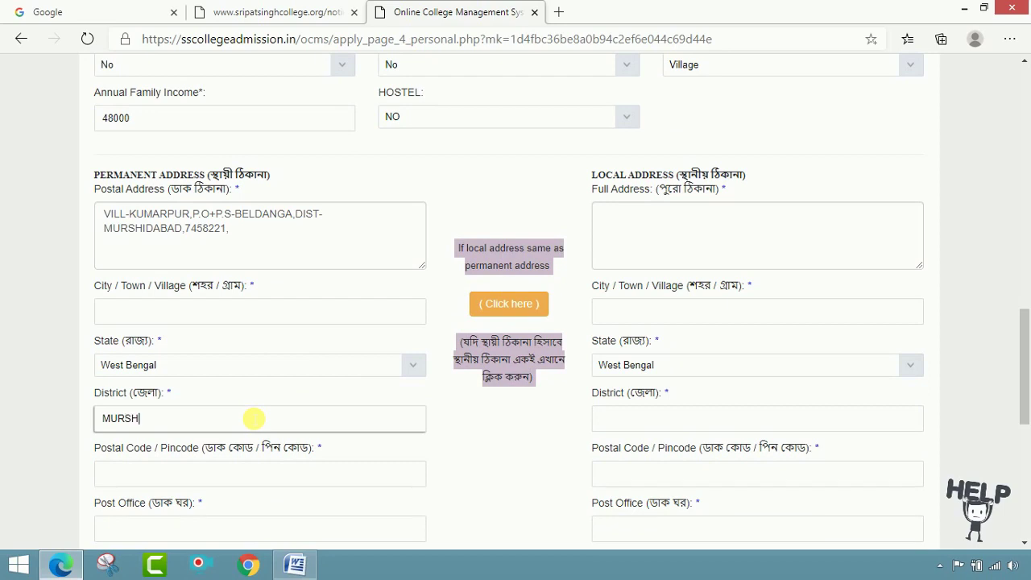
type("IDABAD")
left_click(223, 481)
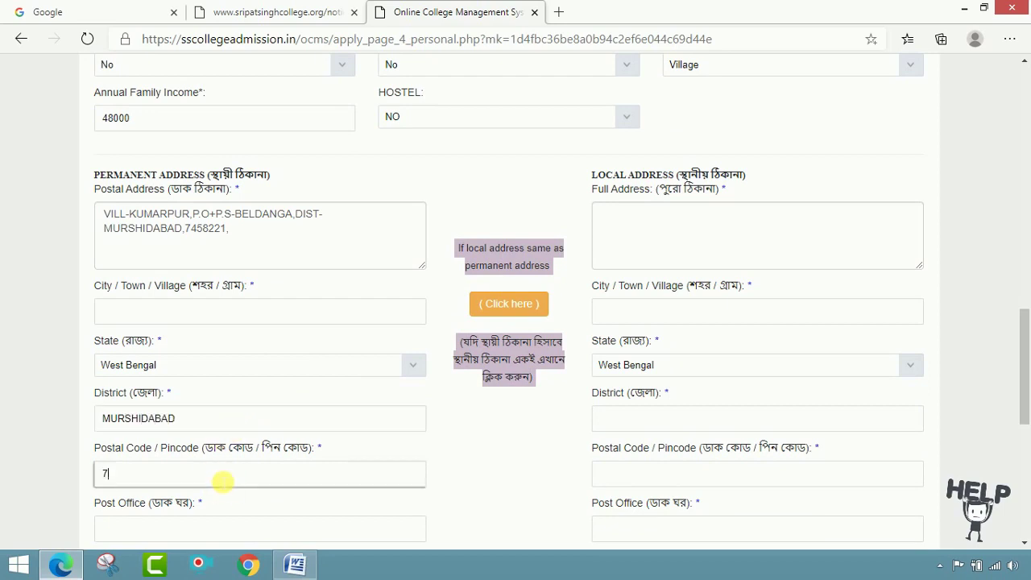
type("748")
type("8221")
- Fill in the permanent post office, police station and nearest railway station
scroll(234, 478, "down", 1)
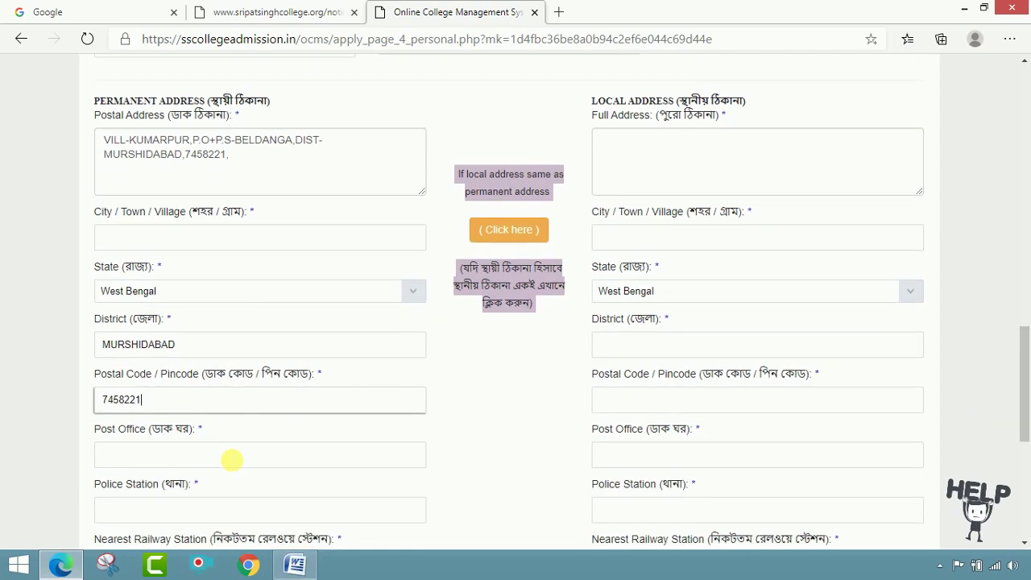
left_click(232, 460)
type("BE")
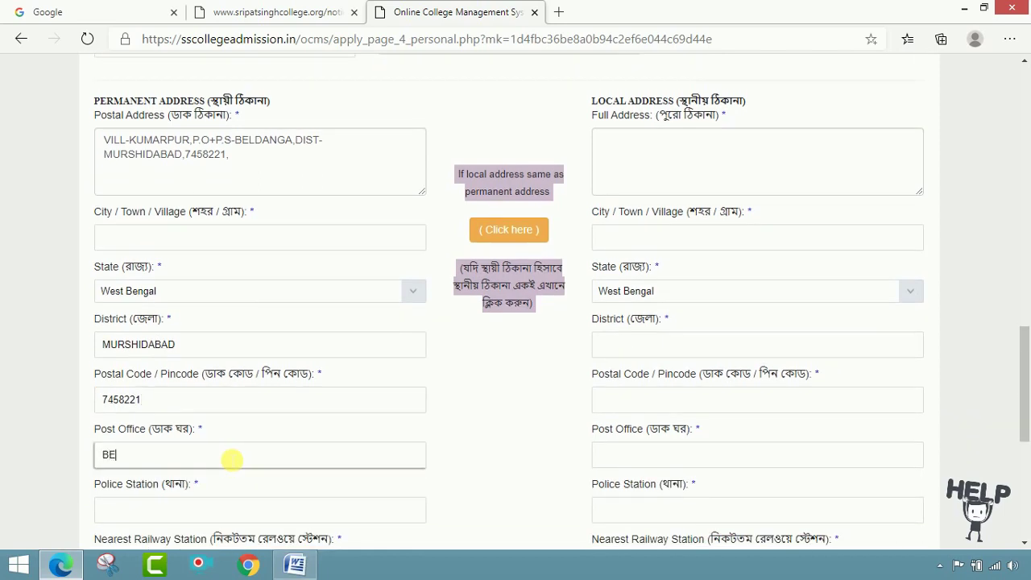
type("LDANGA")
left_click(286, 511)
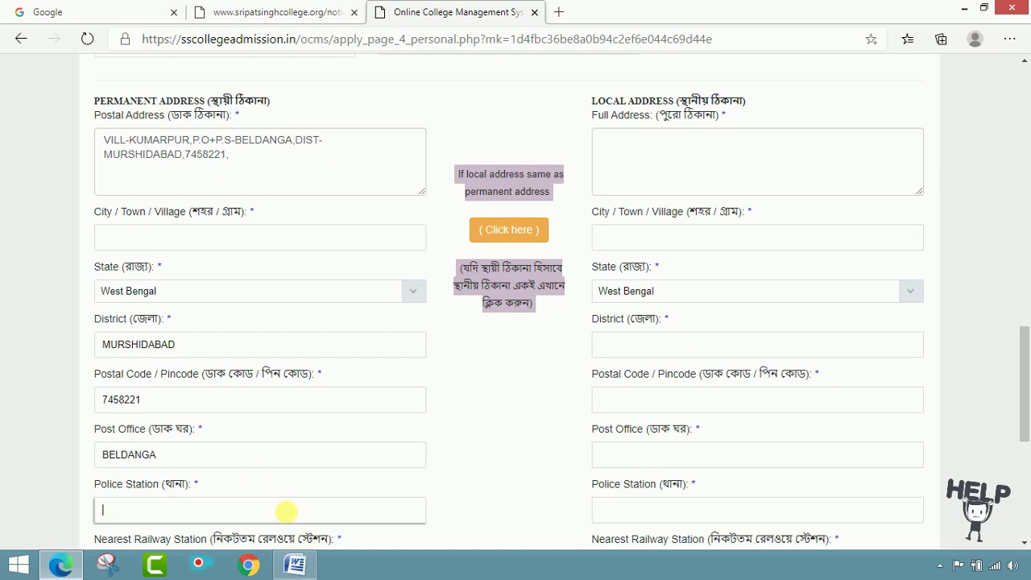
type("BELDANGA")
scroll(286, 511, "down", 2)
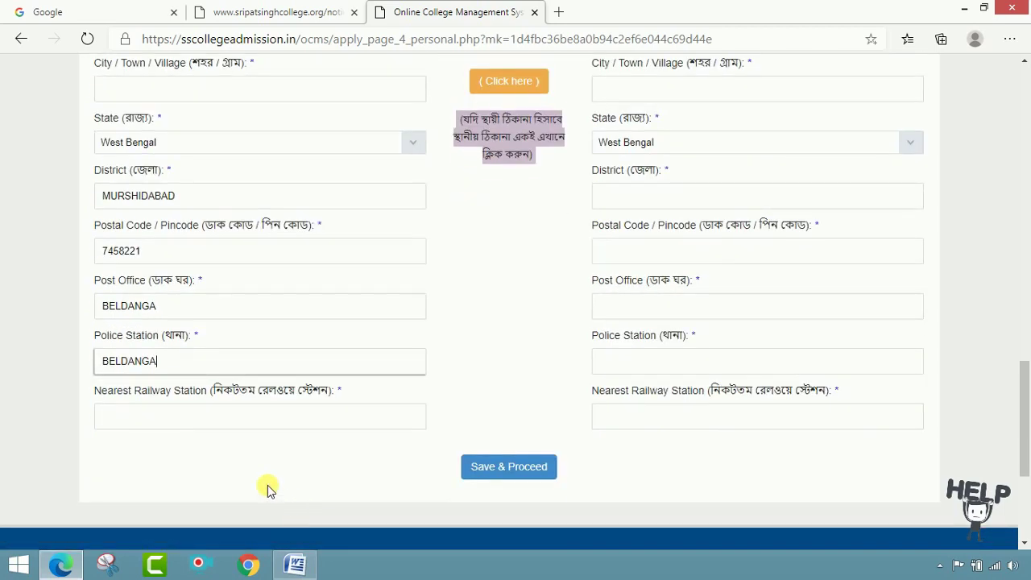
left_click(252, 428)
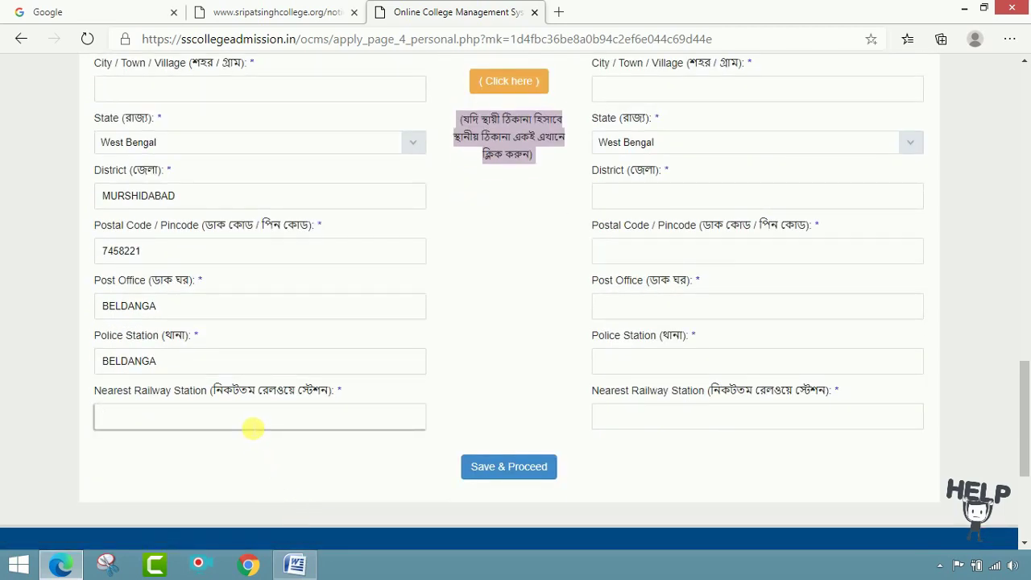
type("BELDANGA")
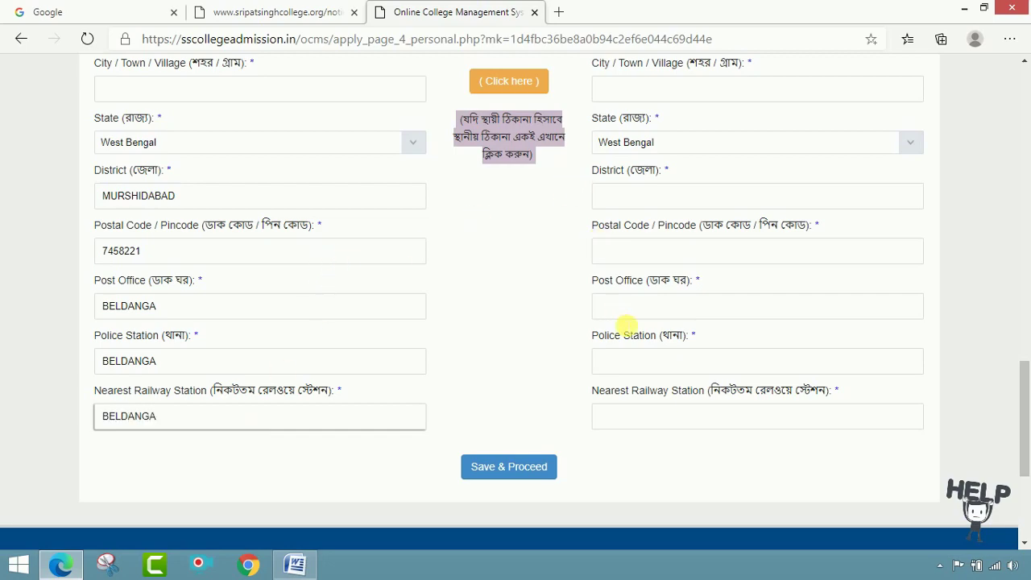
- Copy the permanent address into the local address and attempt to save
scroll(621, 330, "up", 2)
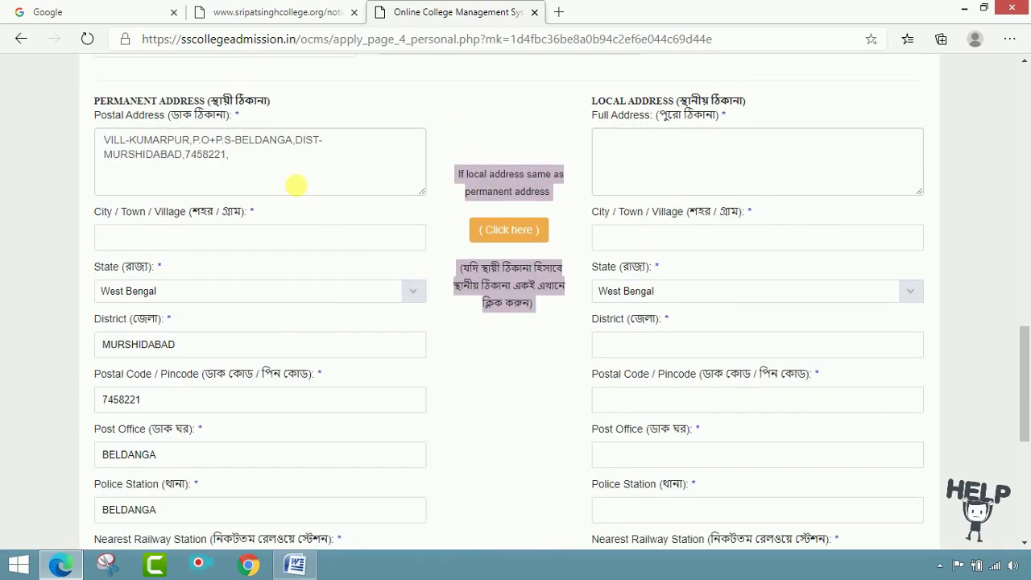
left_click(522, 230)
scroll(725, 272, "down", 3)
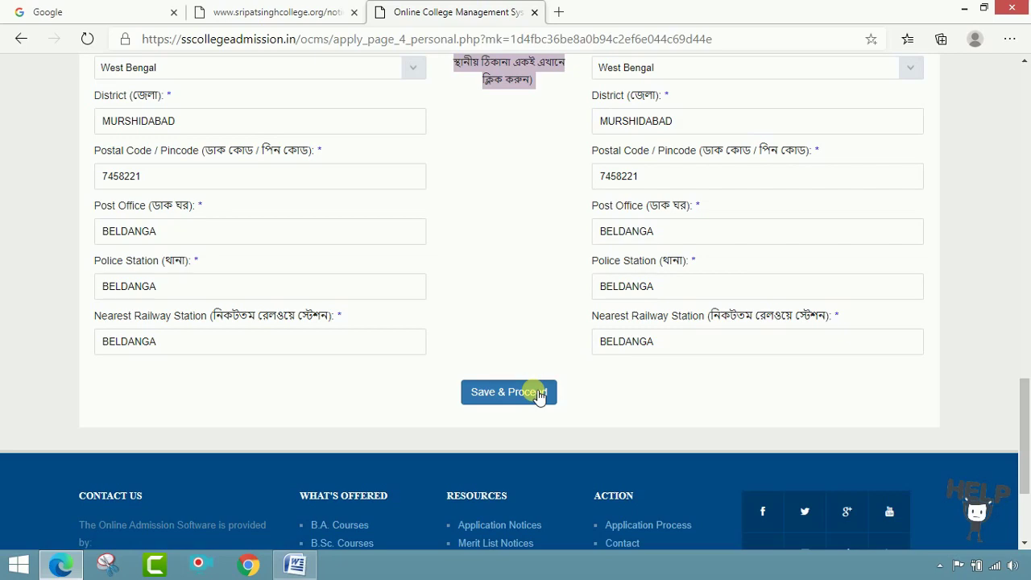
left_click(540, 394)
- Add the missing permanent city, recopy the address to local, and save to proceed
scroll(579, 415, "up", 2)
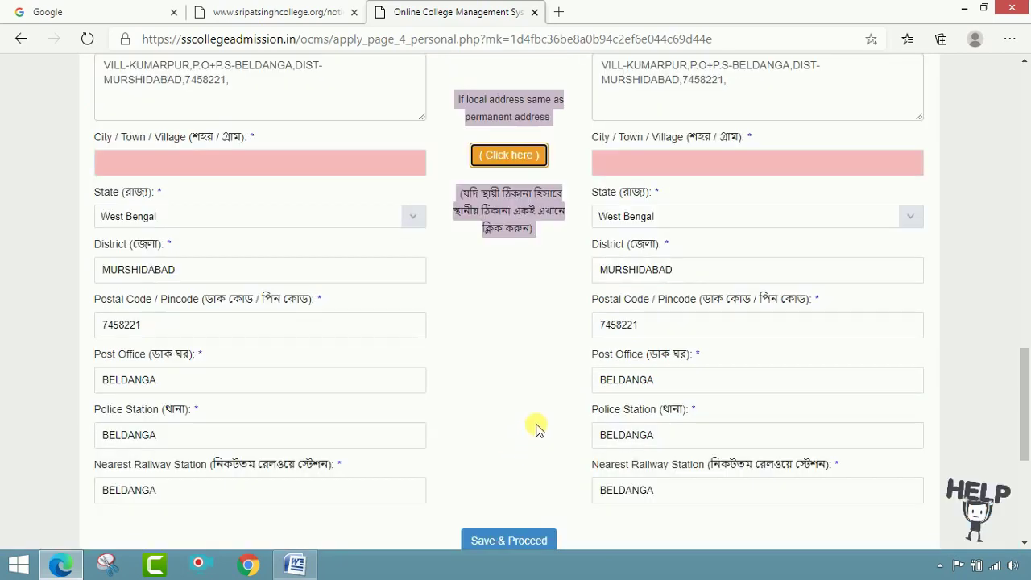
scroll(338, 323, "up", 2)
scroll(382, 351, "up", 10)
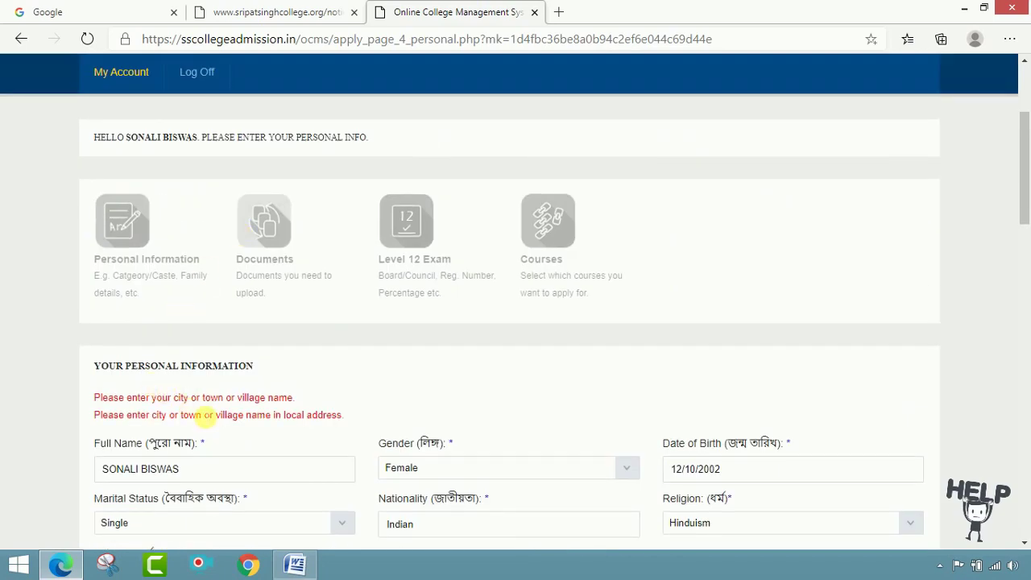
scroll(266, 410, "down", 10)
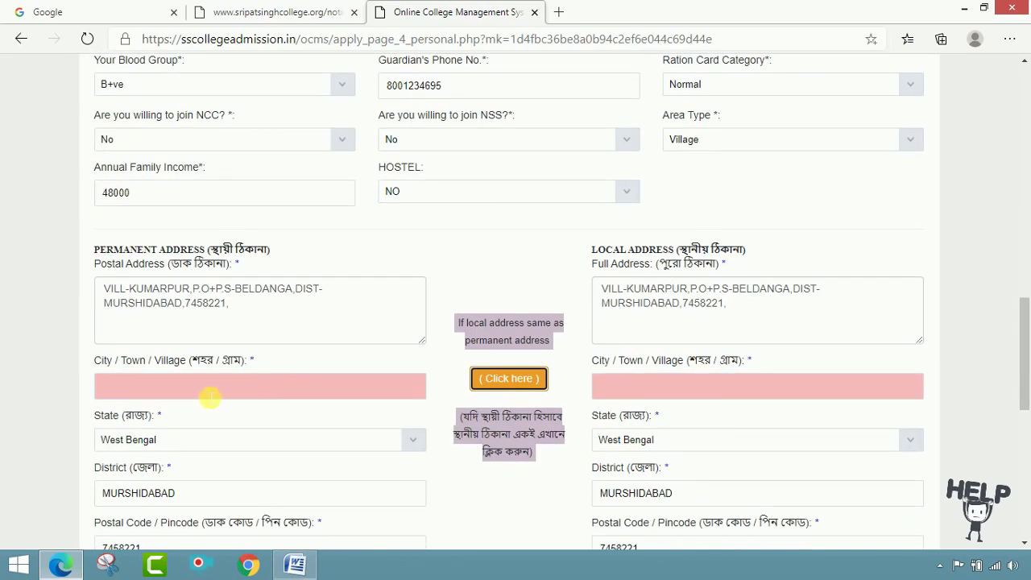
left_click(258, 396)
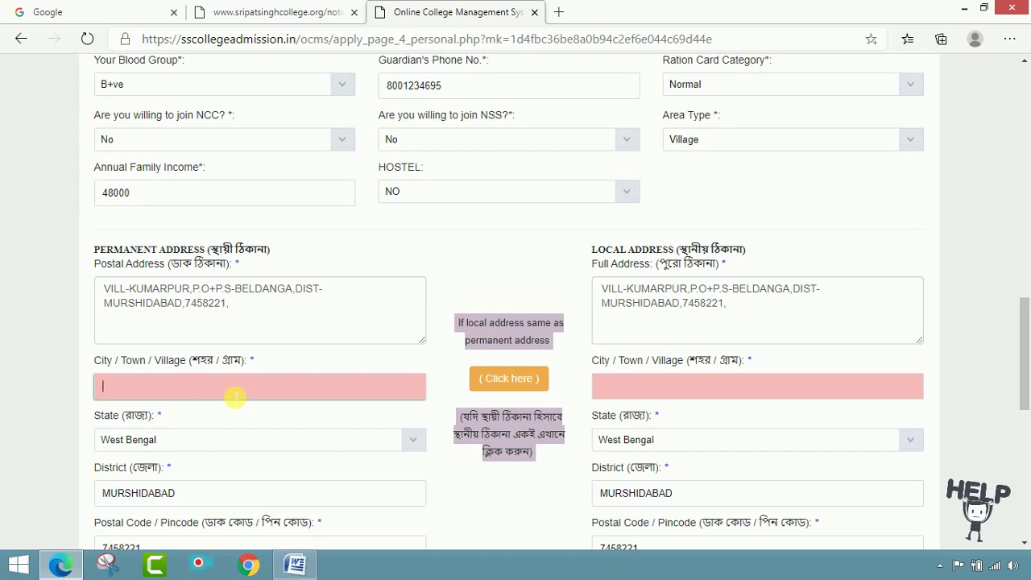
type("BERHAMPORE")
left_click(509, 379)
scroll(501, 391, "down", 3)
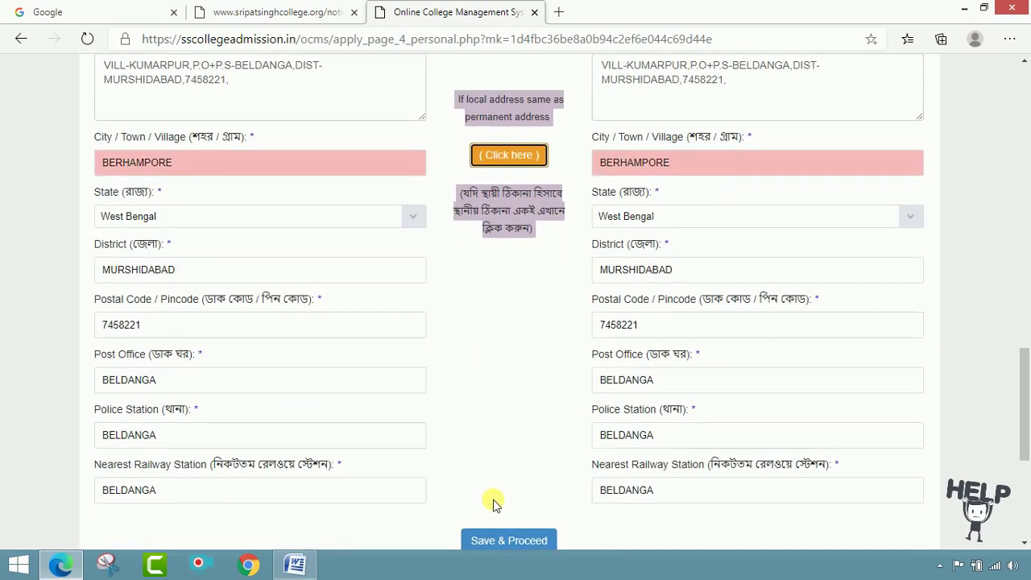
scroll(520, 516, "down", 2)
left_click(506, 399)
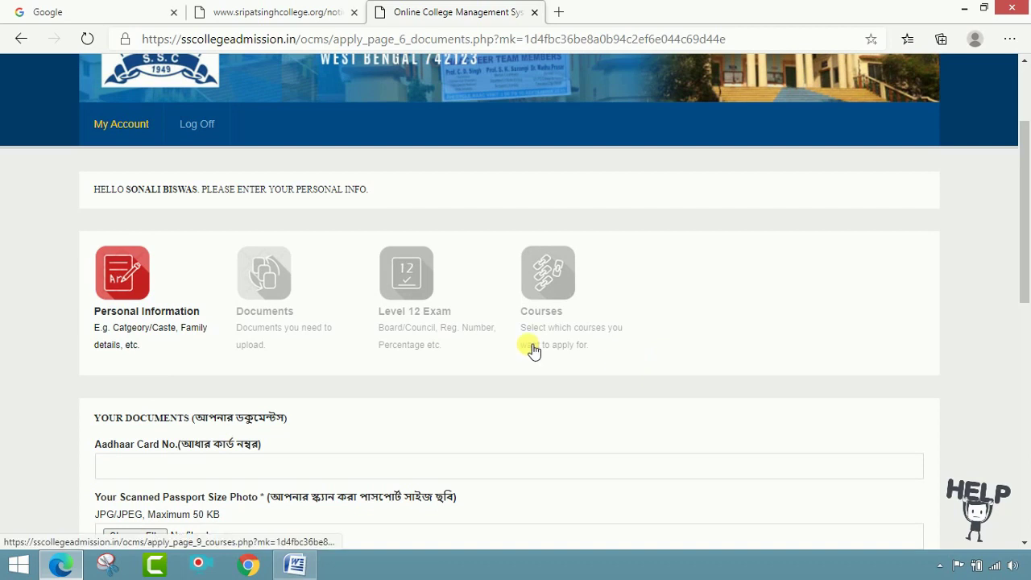
- Enter the applicant's Aadhaar card number on the documents page
scroll(210, 350, "down", 2)
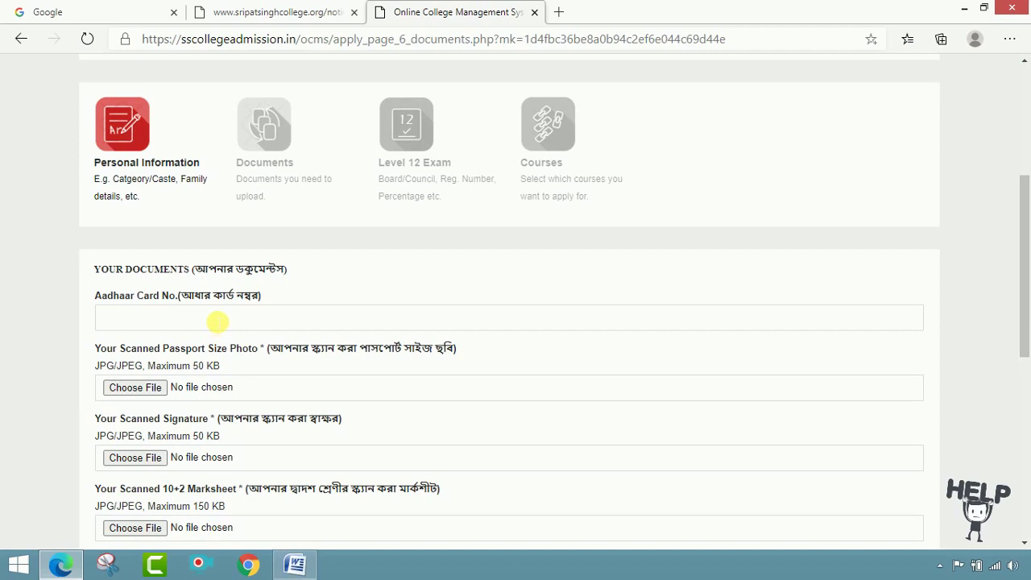
left_click(216, 323)
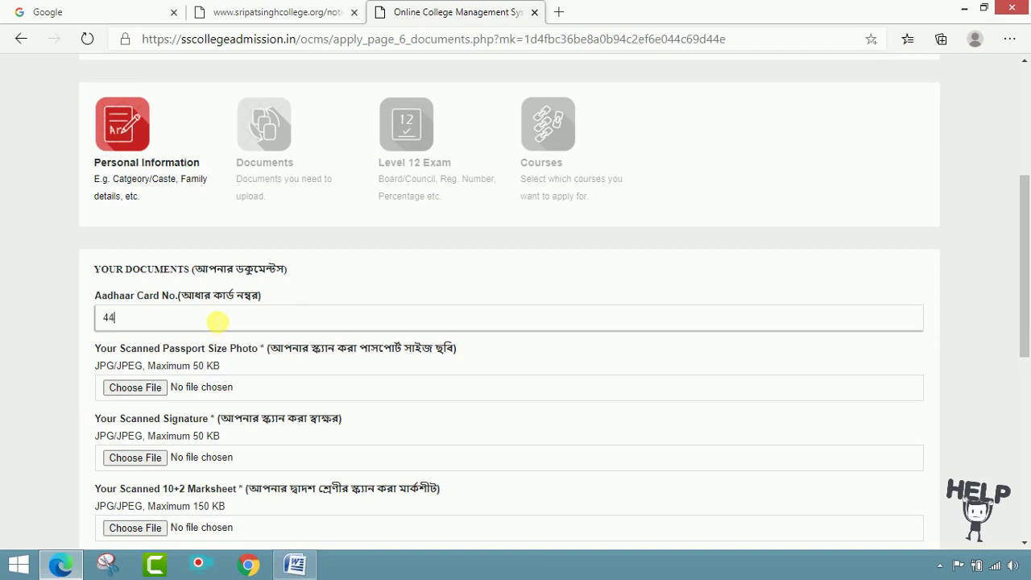
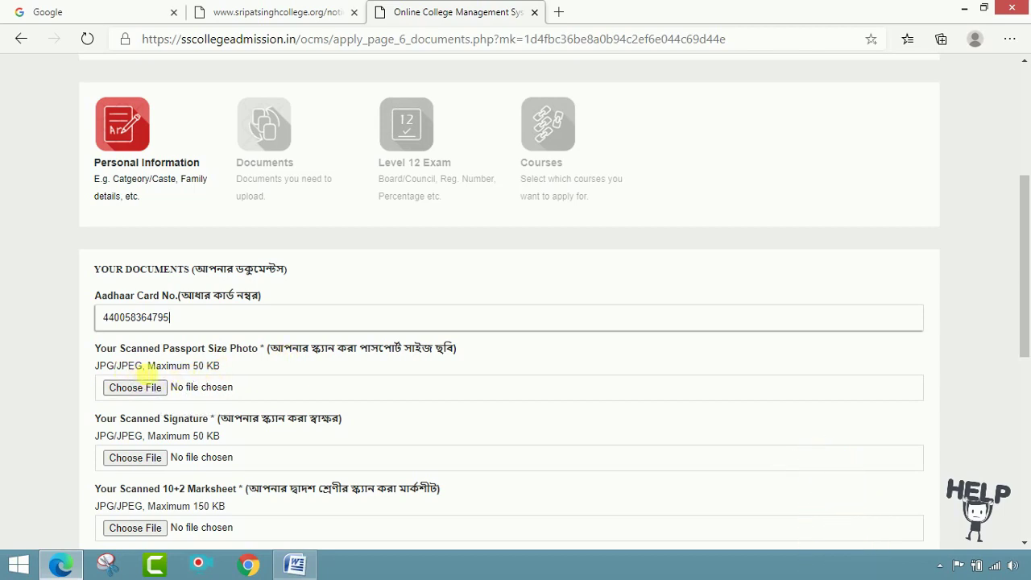
left_click(149, 388)
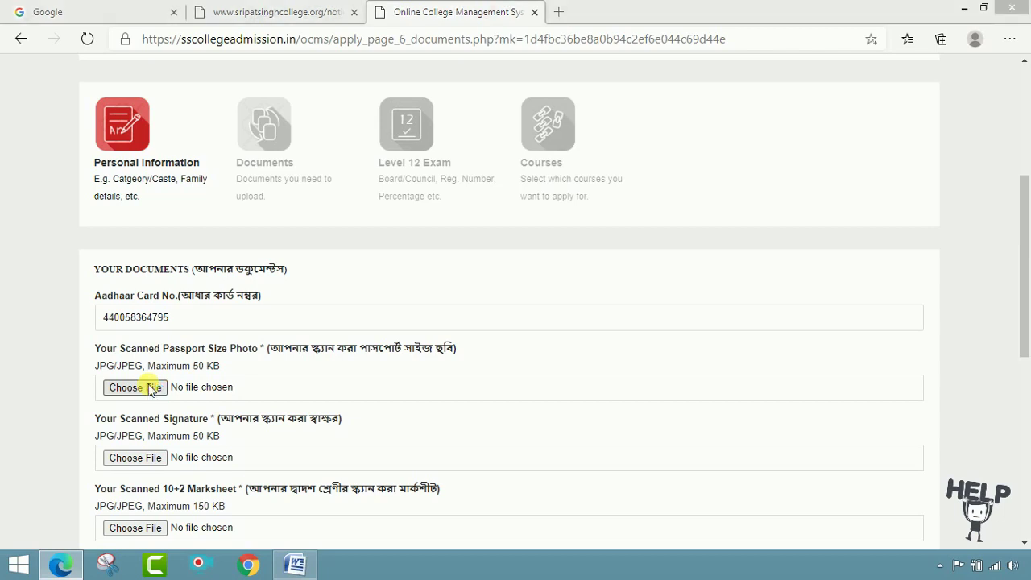
- Attach the passport photo and the Signature image from the applicant's Desktop folder
left_click(72, 186)
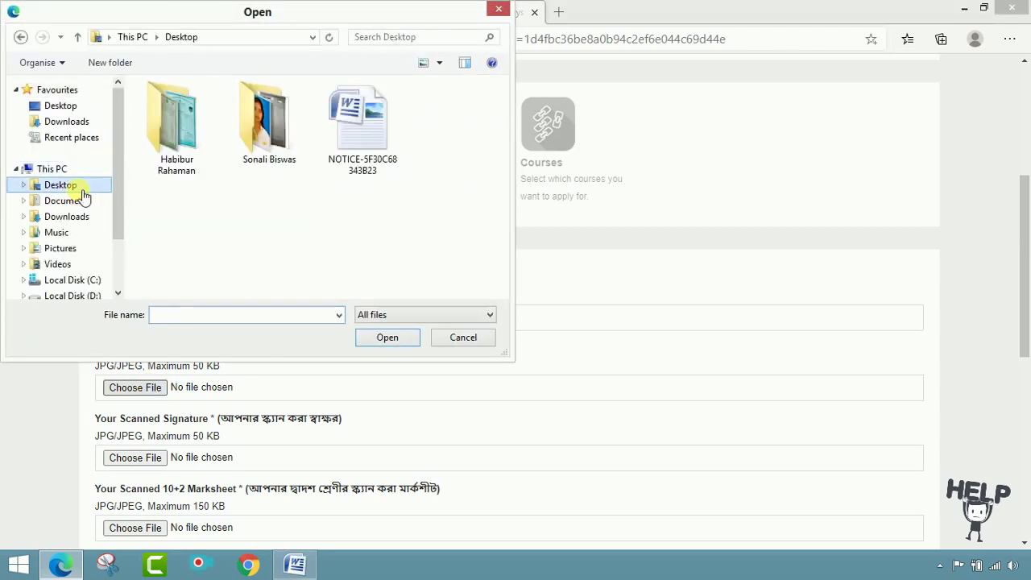
double_click(254, 158)
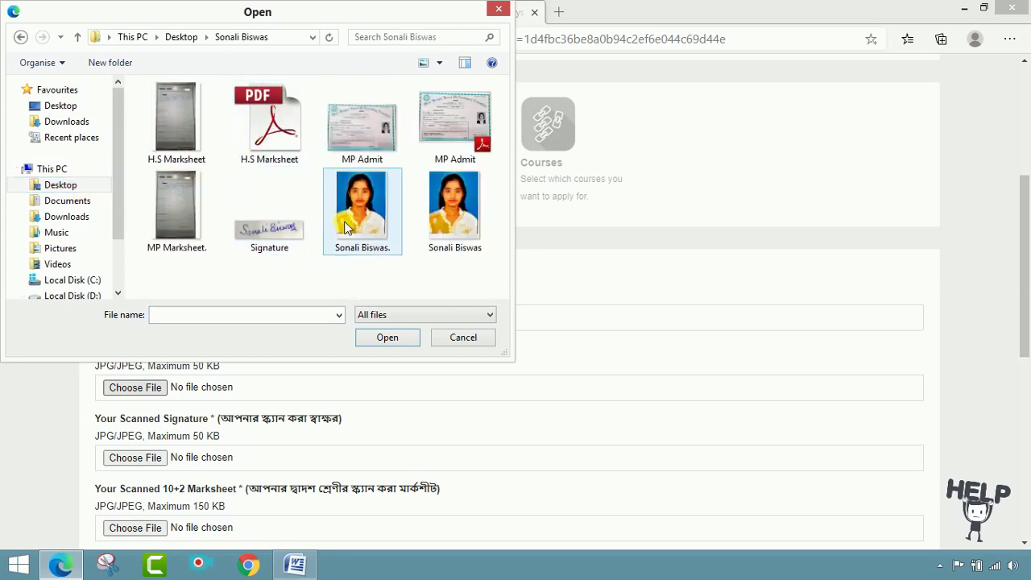
left_click(346, 227)
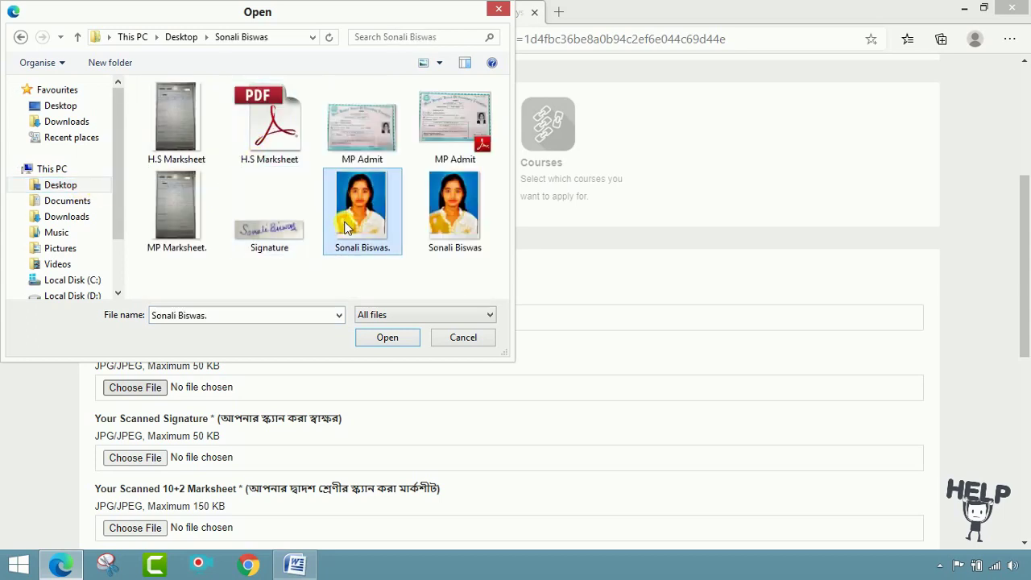
double_click(346, 228)
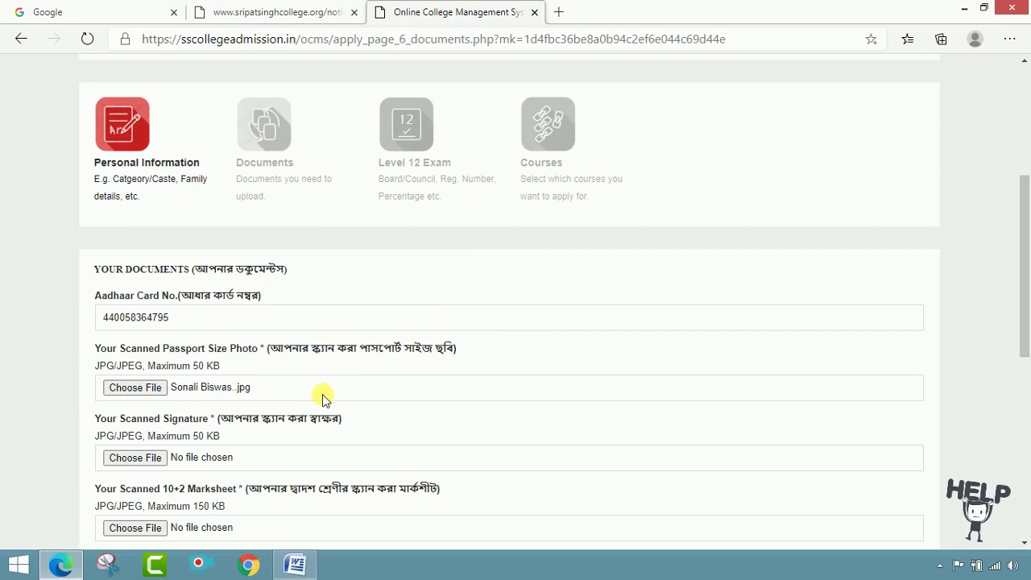
scroll(226, 371, "down", 1)
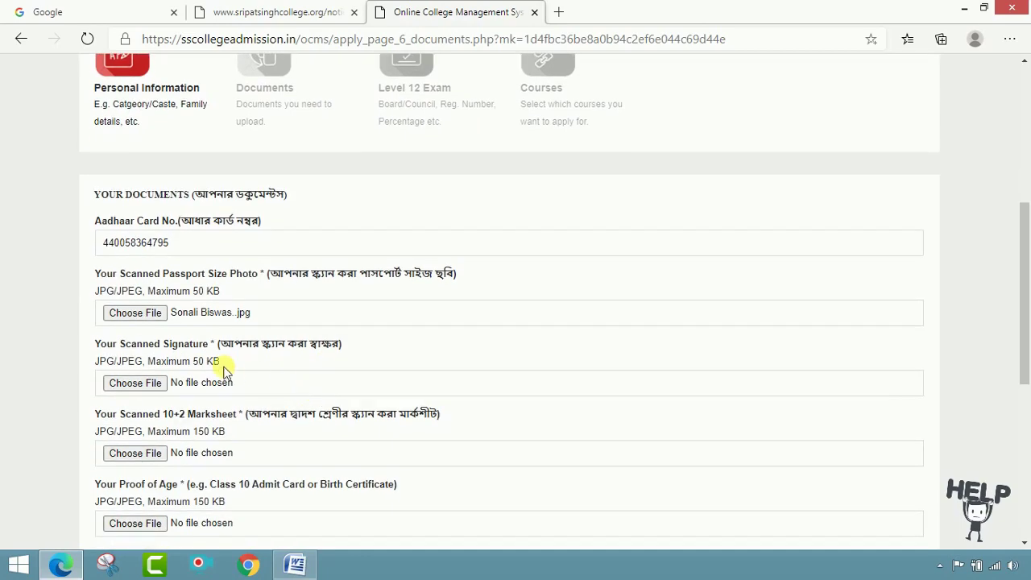
left_click(149, 384)
double_click(276, 224)
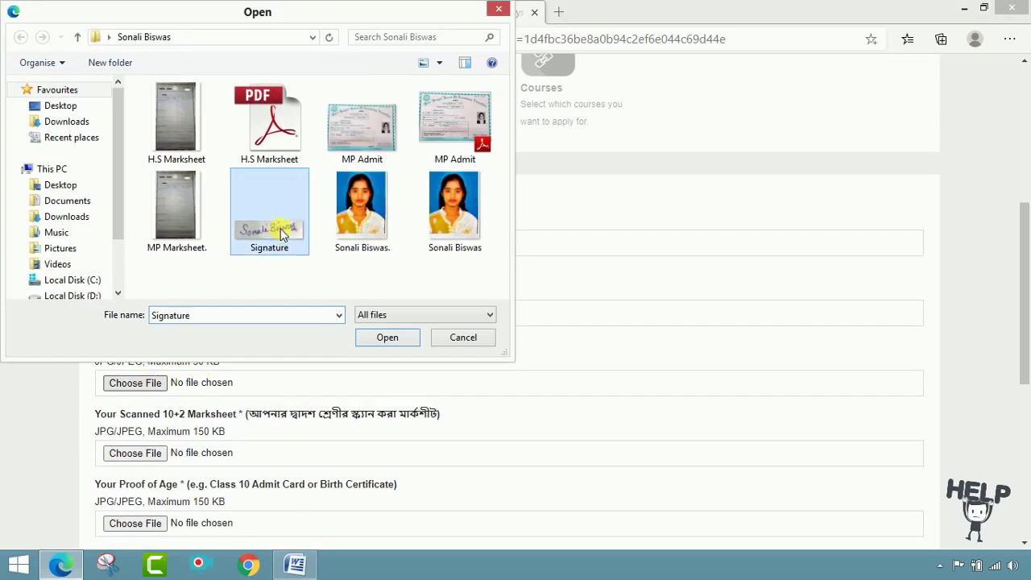
scroll(378, 351, "down", 2)
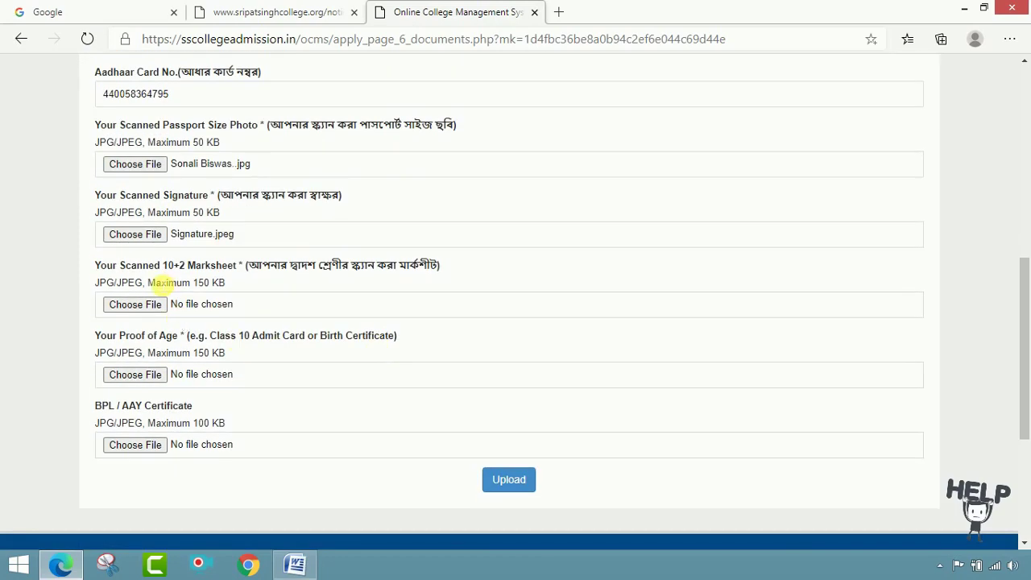
- Attach MP Marksheet, MP Admit as age proof and AAY certificate, then upload all documents
left_click(148, 303)
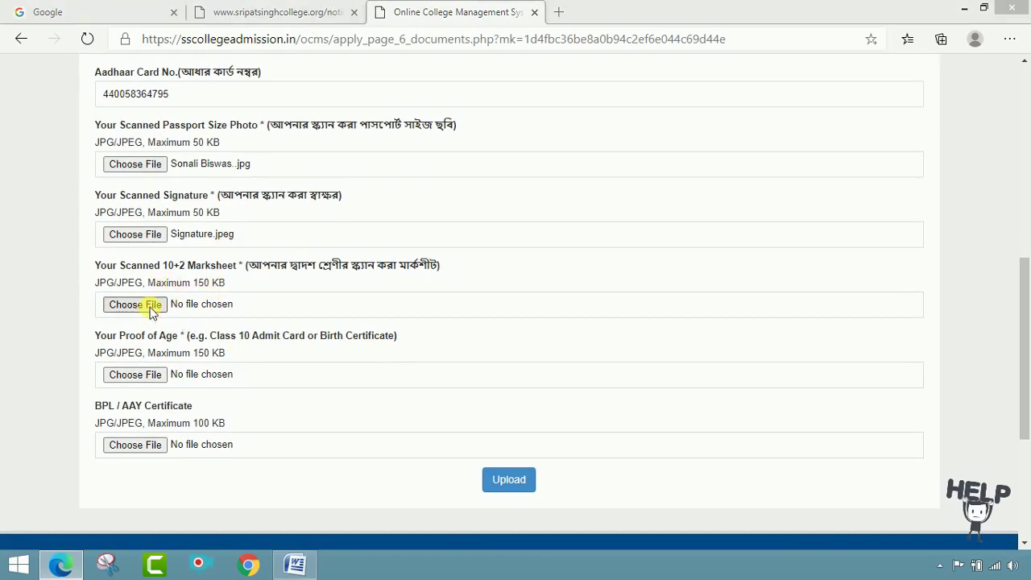
double_click(198, 224)
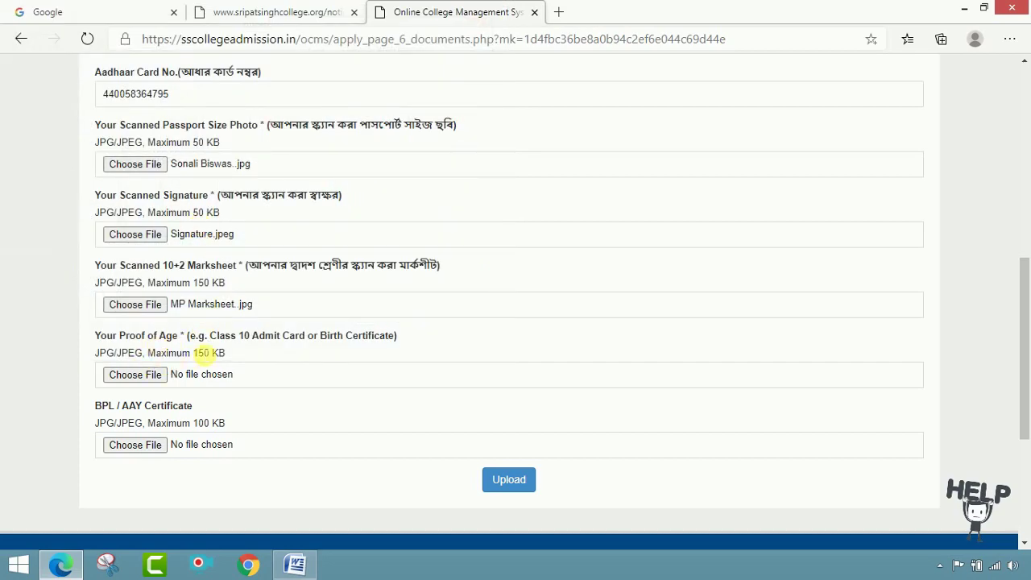
left_click(153, 377)
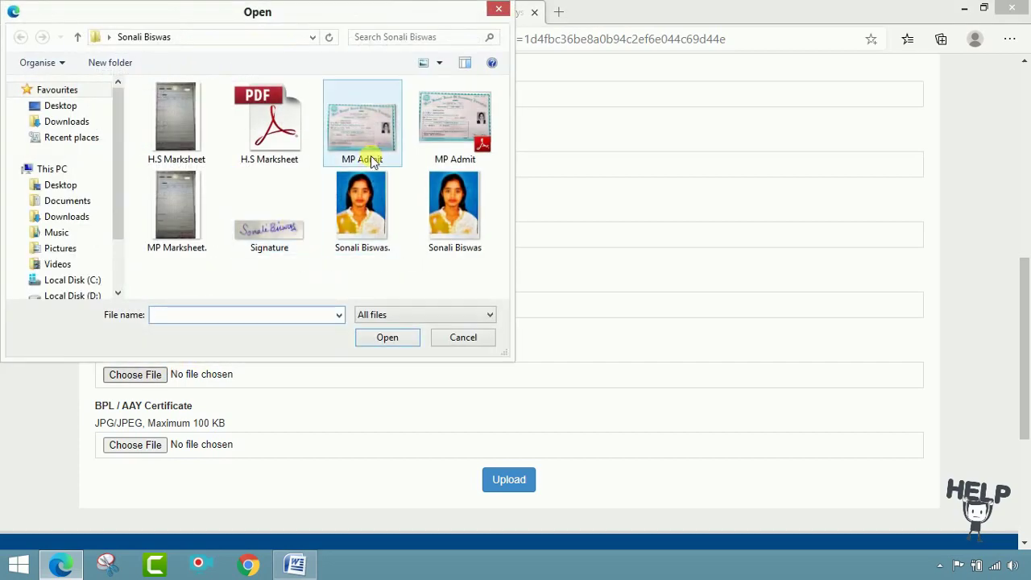
double_click(370, 157)
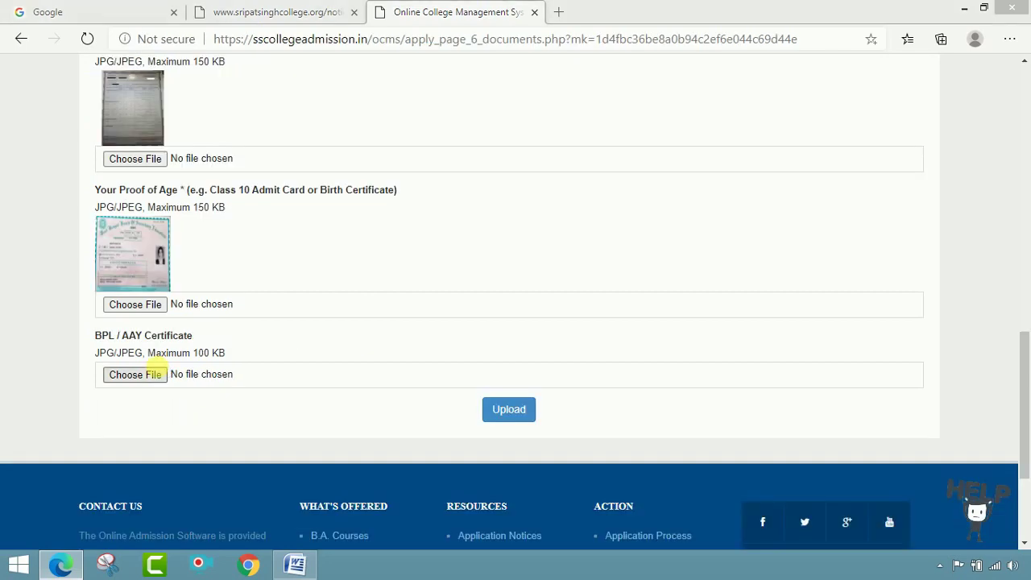
left_click(153, 374)
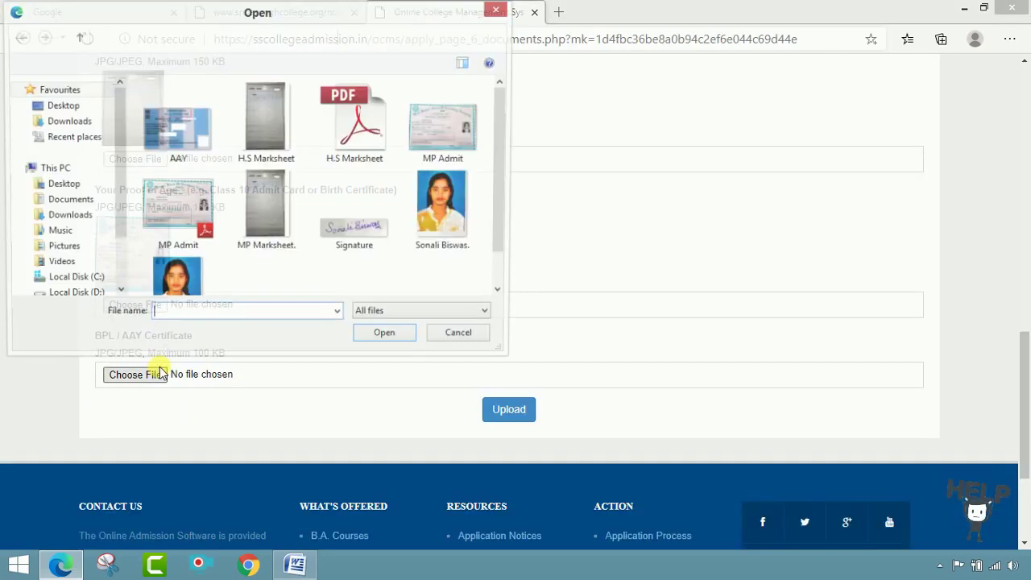
double_click(174, 133)
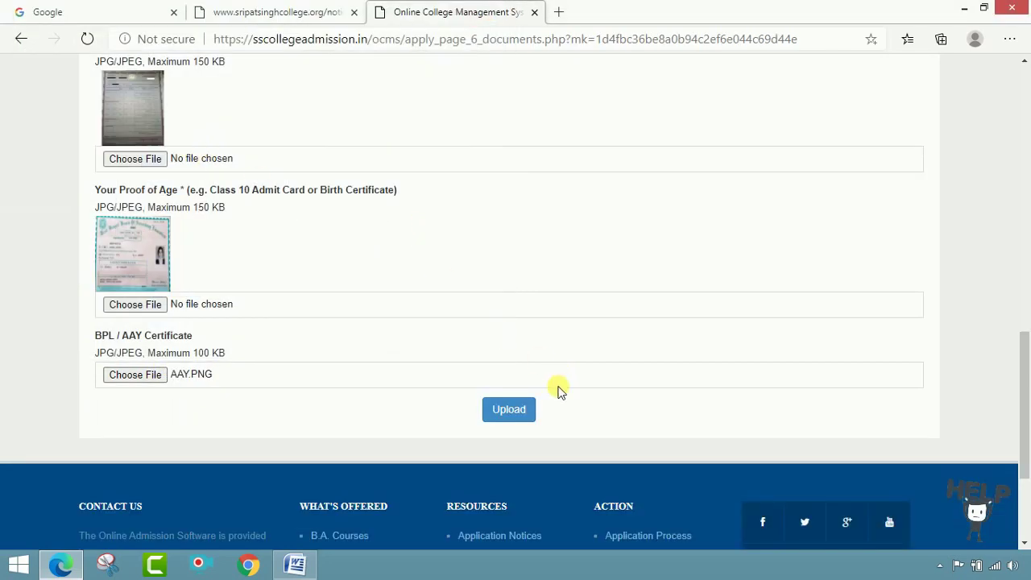
left_click(516, 408)
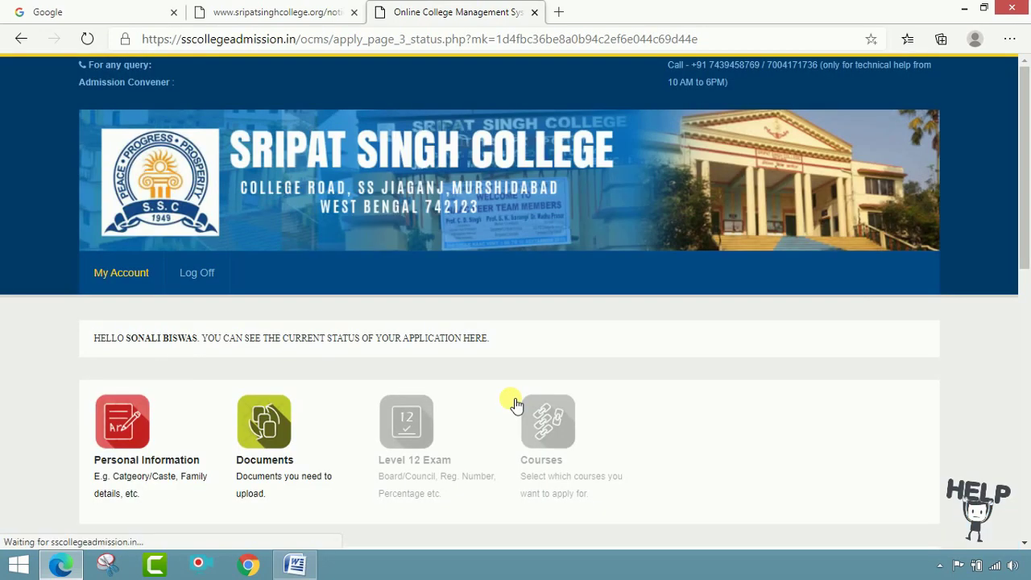
- Open the Class 12 details form and enter the registration and roll numbers
scroll(509, 423, "down", 1)
scroll(508, 422, "down", 1)
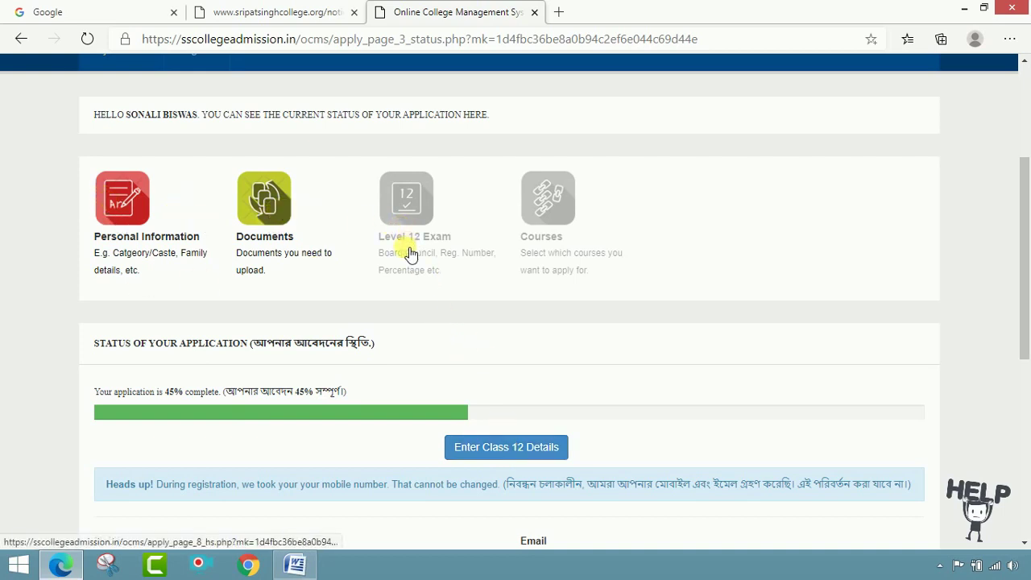
left_click(510, 456)
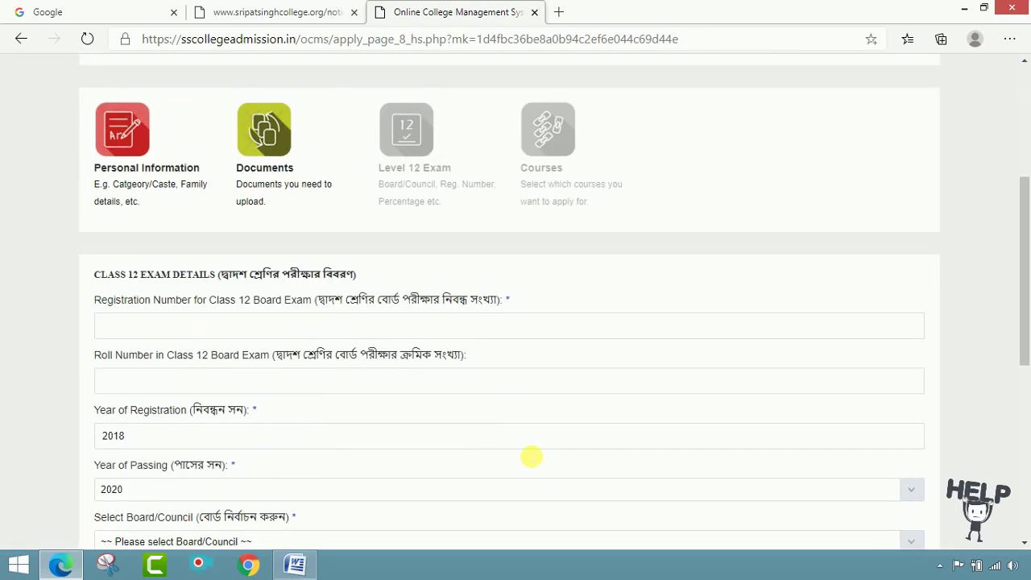
left_click(224, 331)
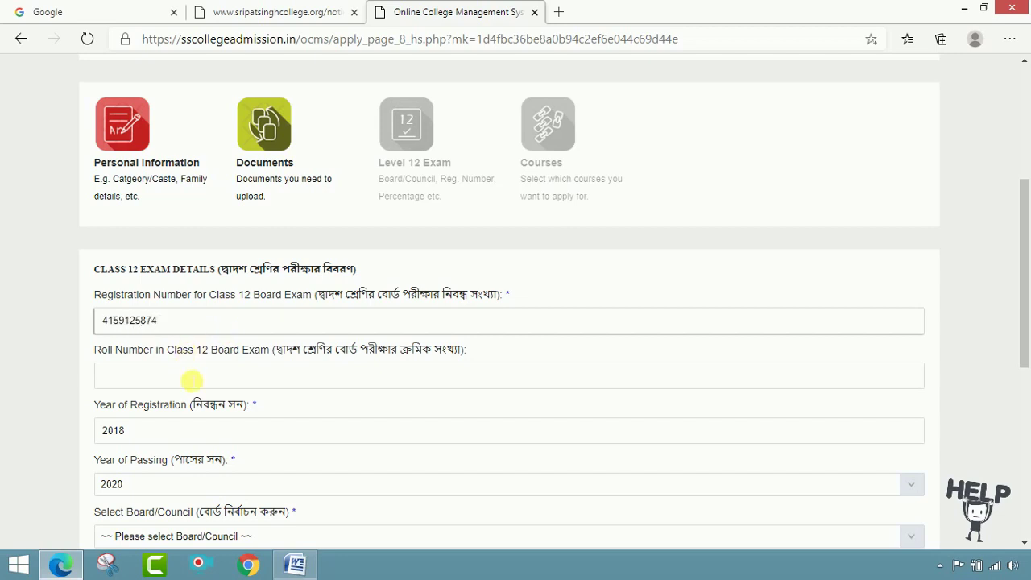
left_click(192, 379)
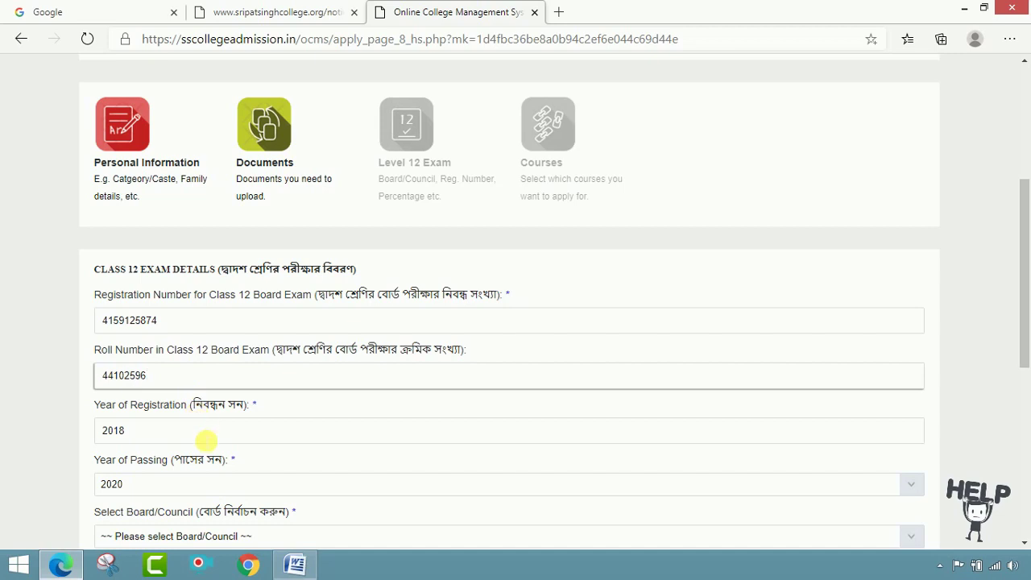
- Choose board WBCHSE and course type Regular 10+2, then submit the Class 12 details
scroll(203, 439, "down", 1)
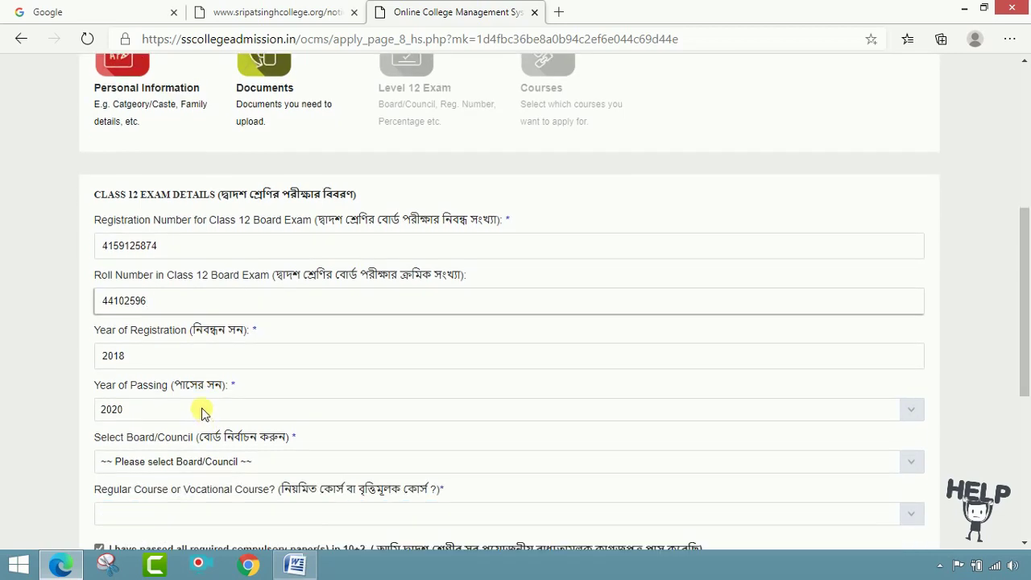
scroll(179, 411, "down", 2)
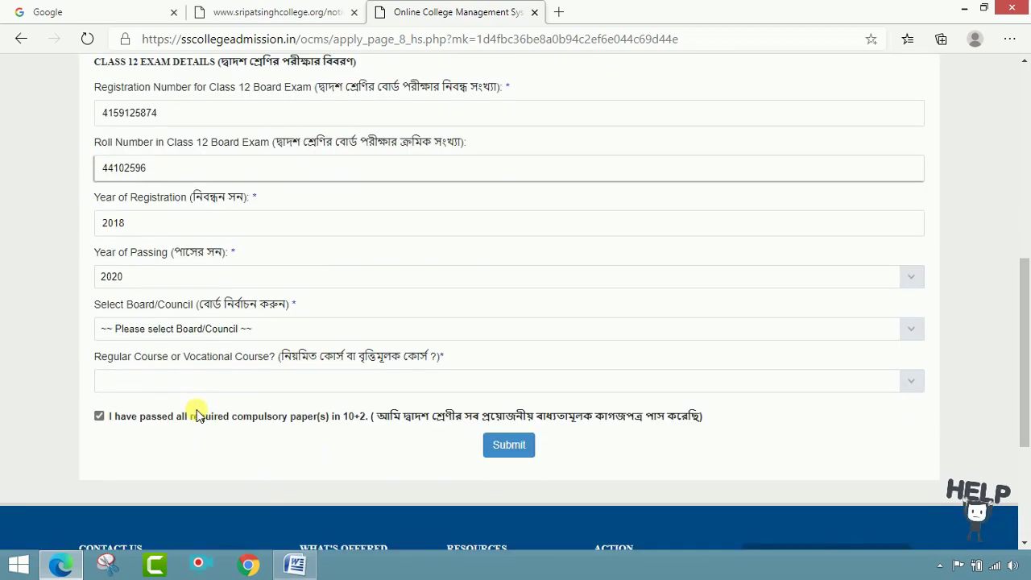
left_click(241, 316)
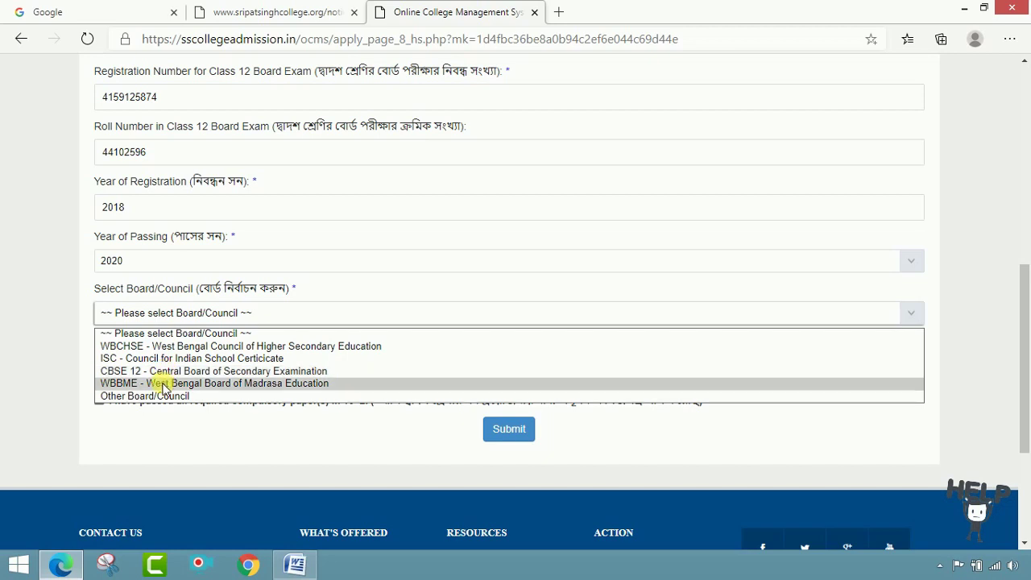
left_click(169, 348)
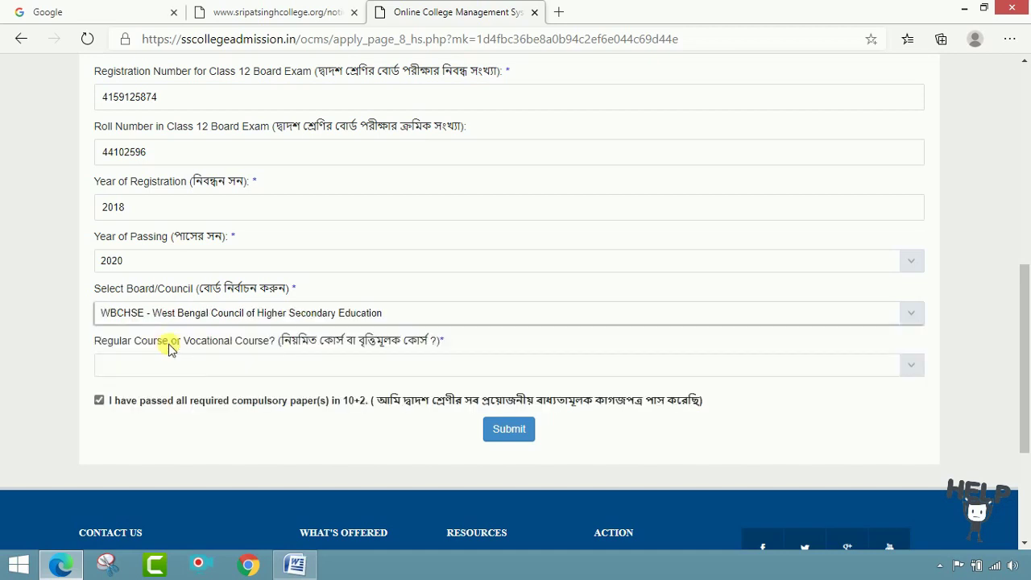
left_click(226, 370)
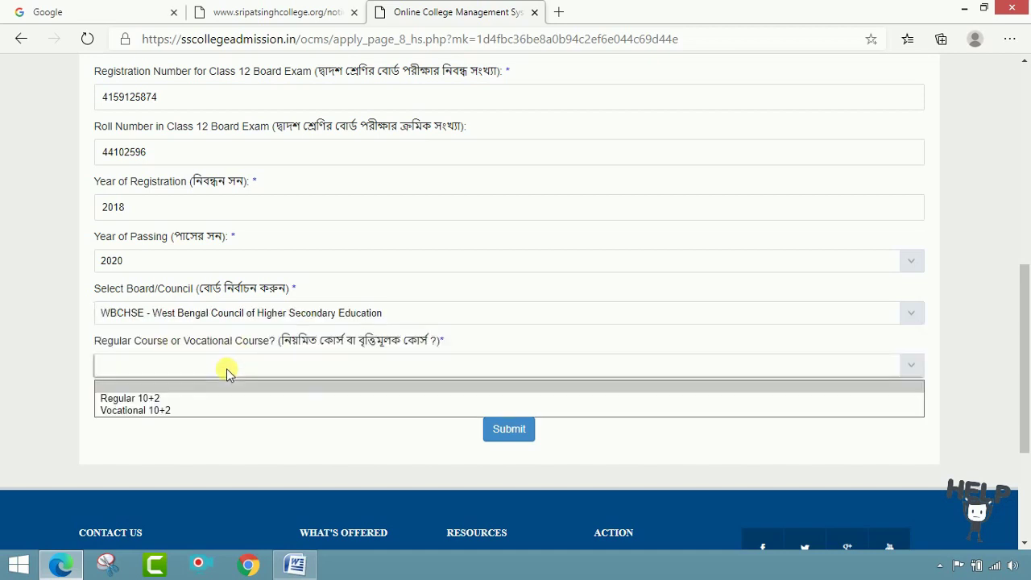
left_click(192, 397)
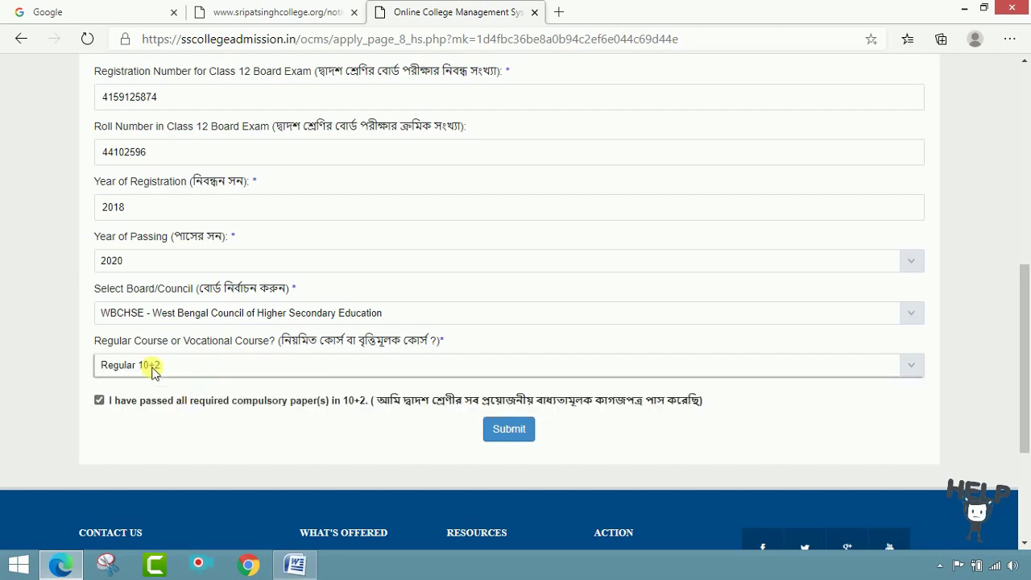
left_click(100, 400)
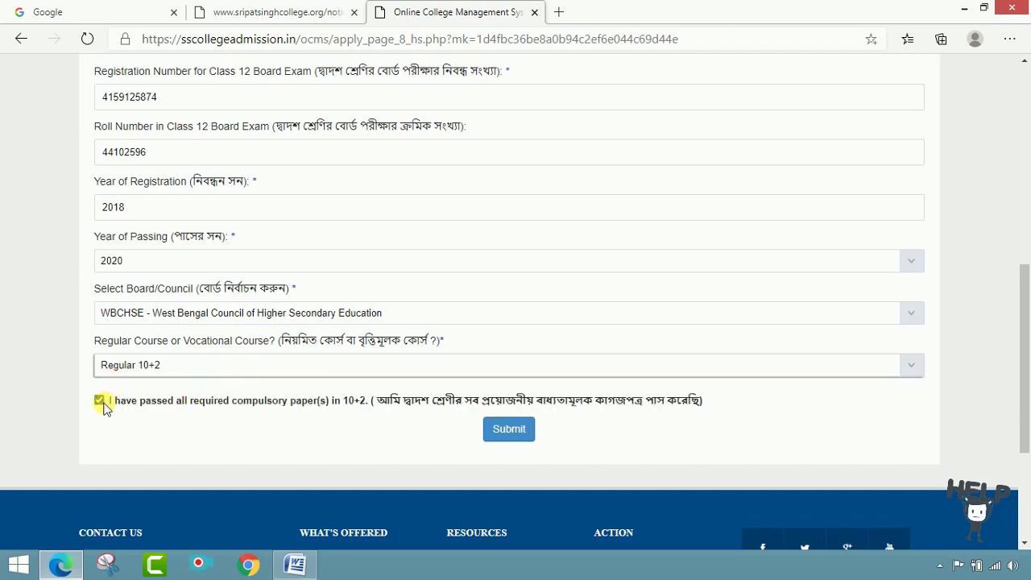
left_click(508, 429)
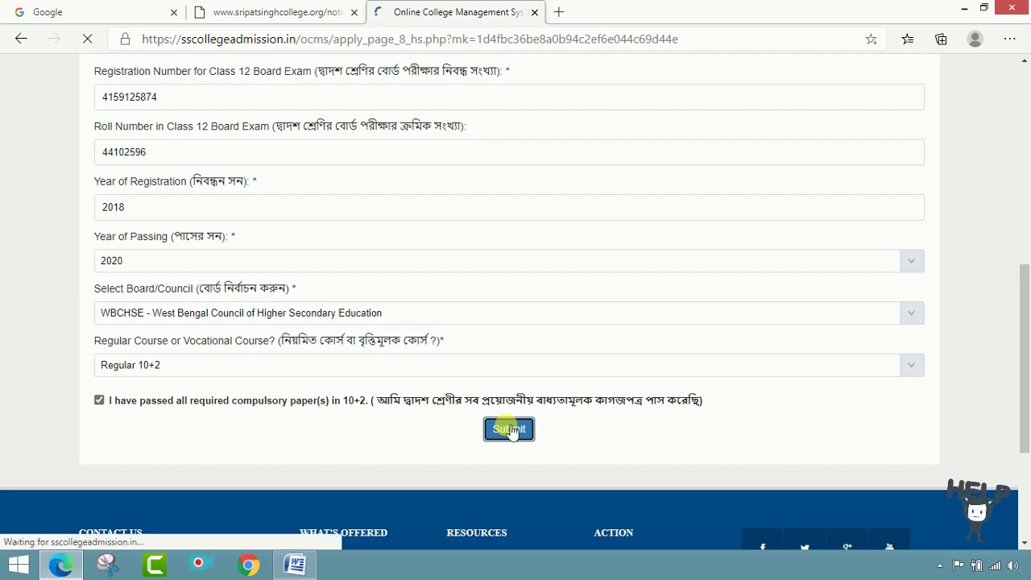
- Pick English B as the first language paper
scroll(559, 364, "down", 4)
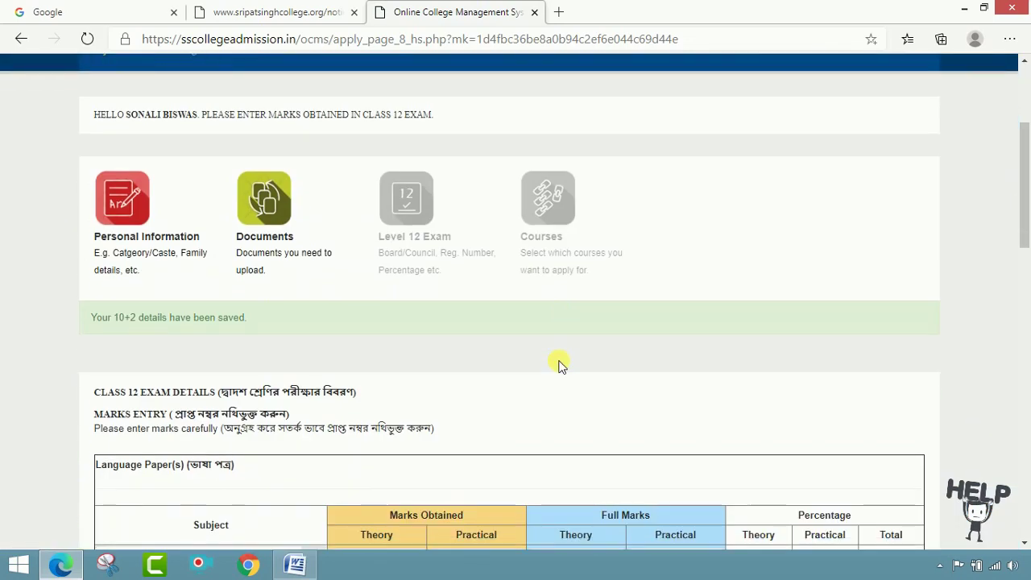
scroll(559, 364, "down", 2)
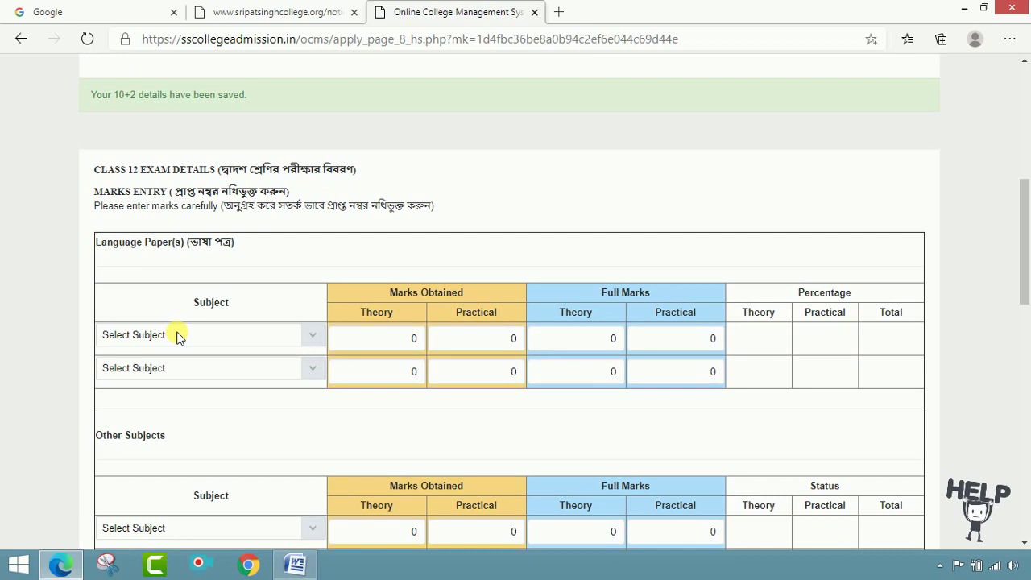
left_click(312, 338)
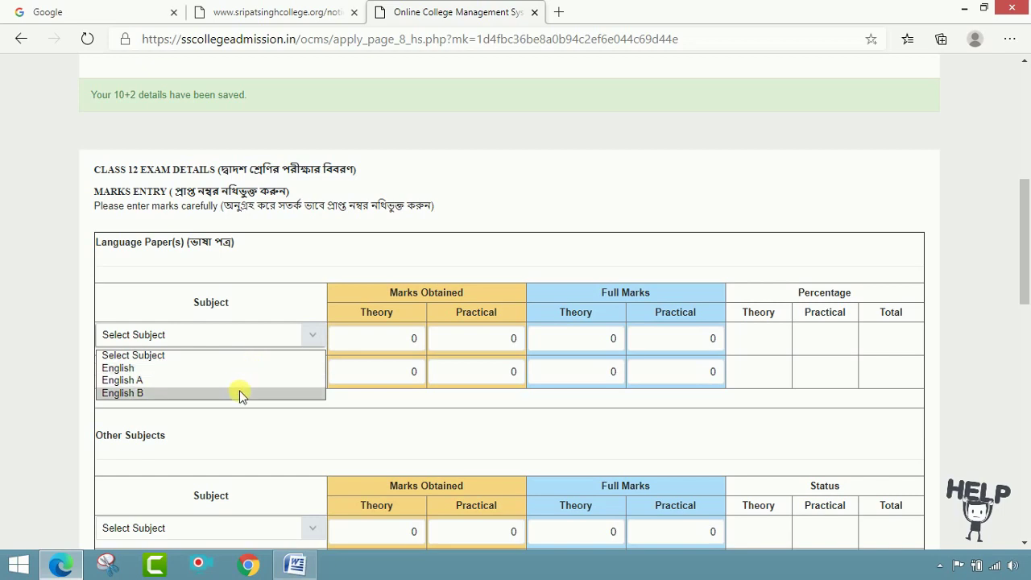
left_click(238, 395)
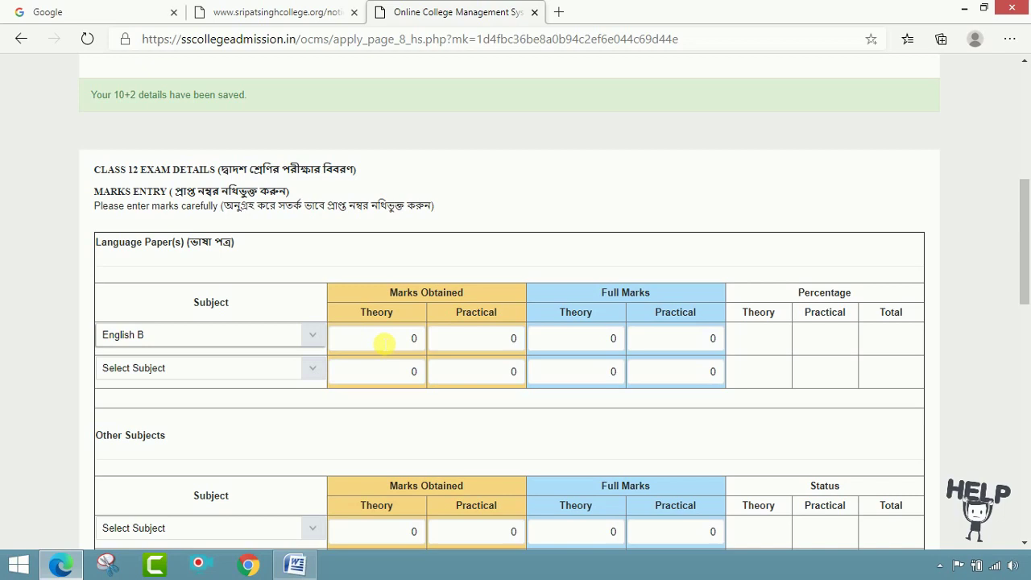
- Enter English B's marks: 74 theory and 20 practical, out of full marks 80 and 20
left_click(383, 344)
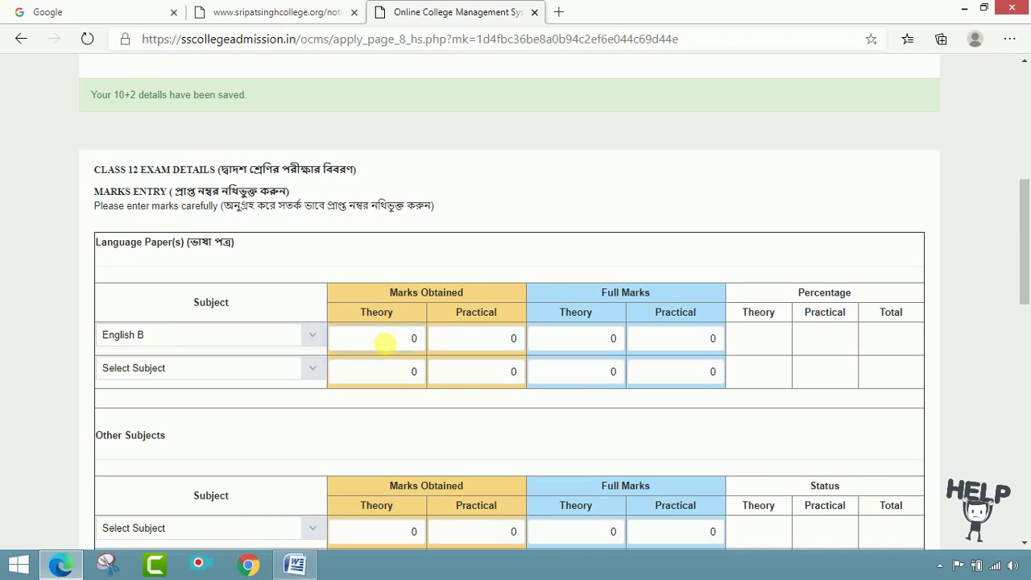
type("74")
key("Tab")
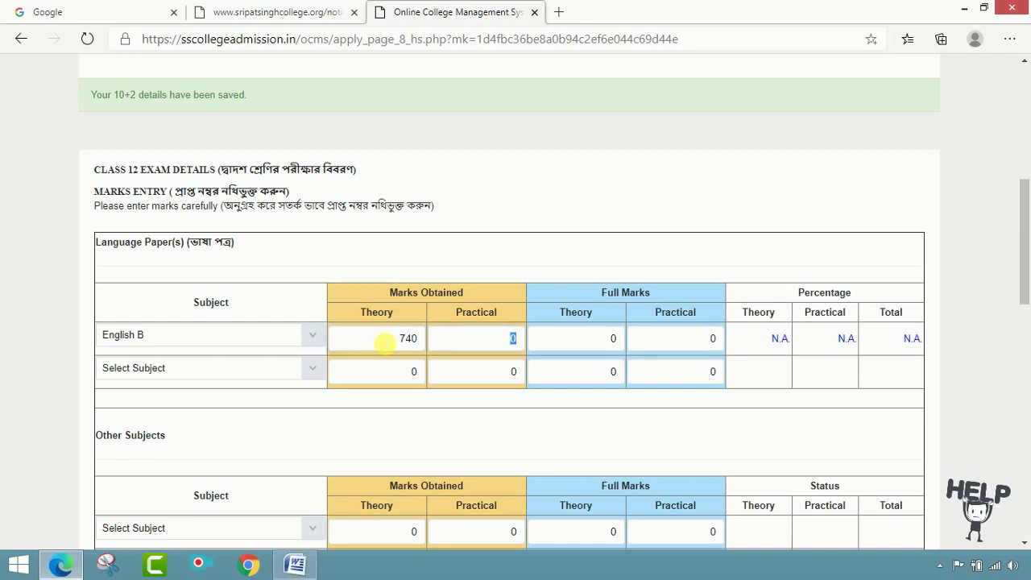
key("Tab")
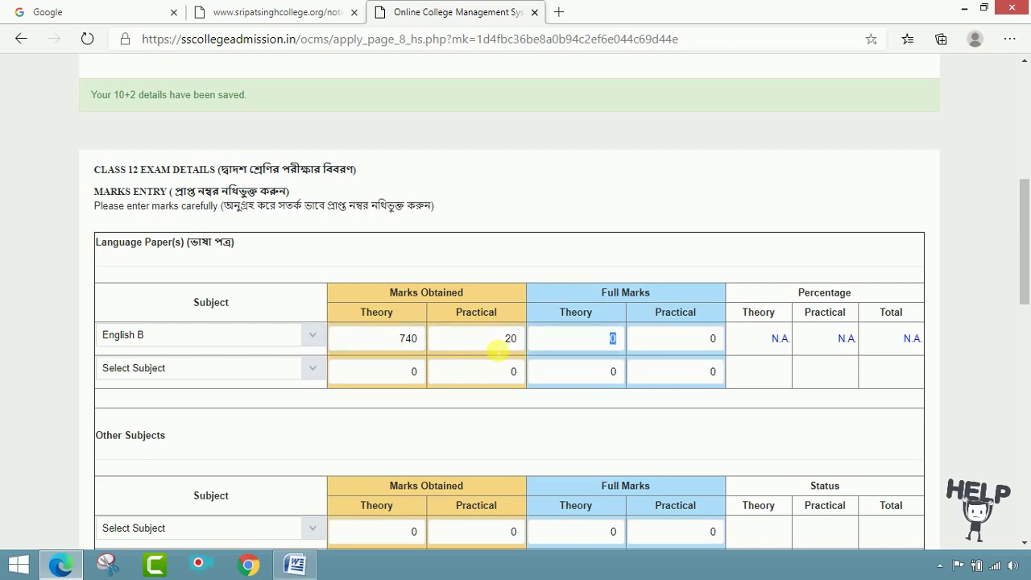
left_click(420, 341)
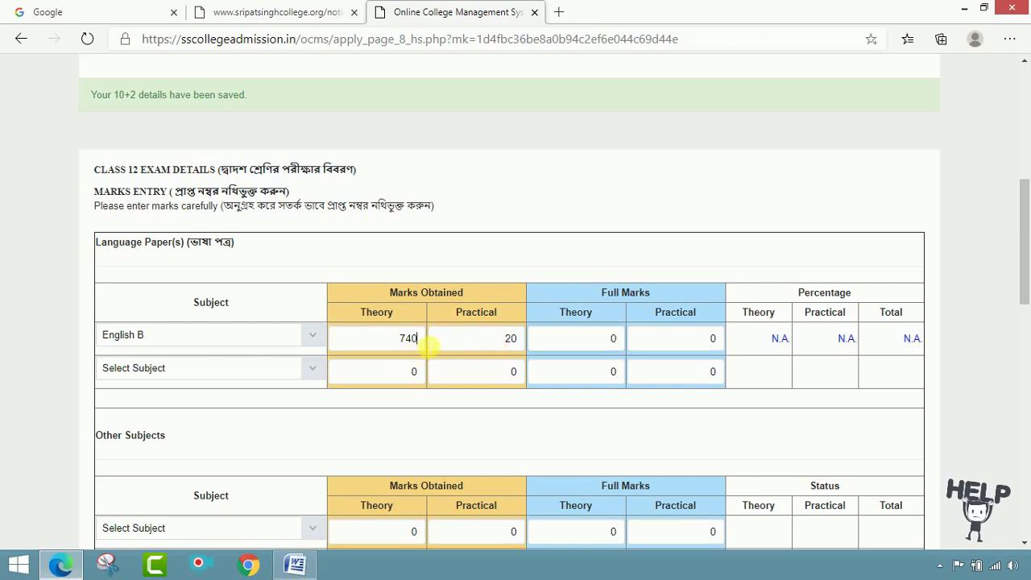
key("BackSpace")
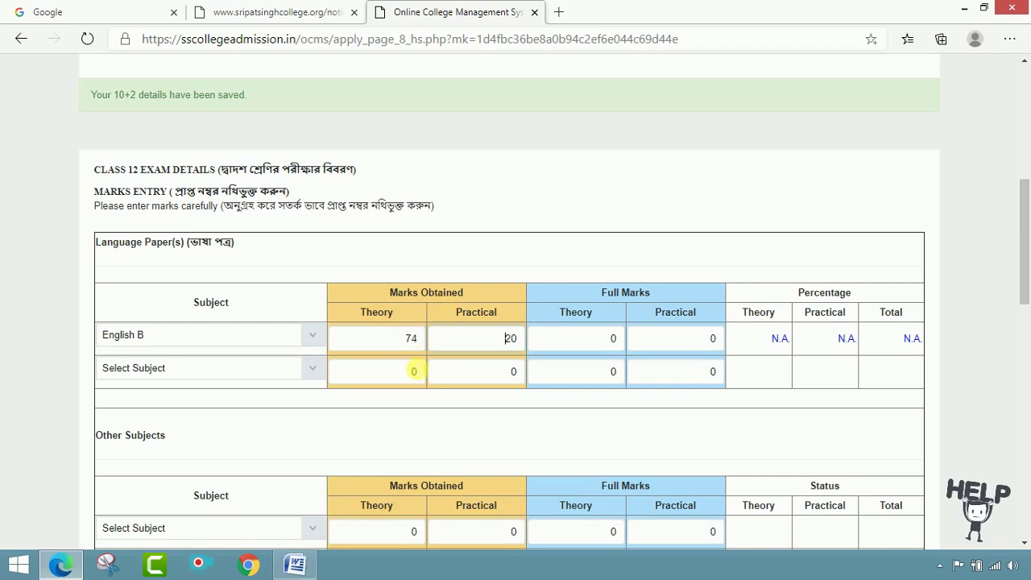
left_click(612, 339)
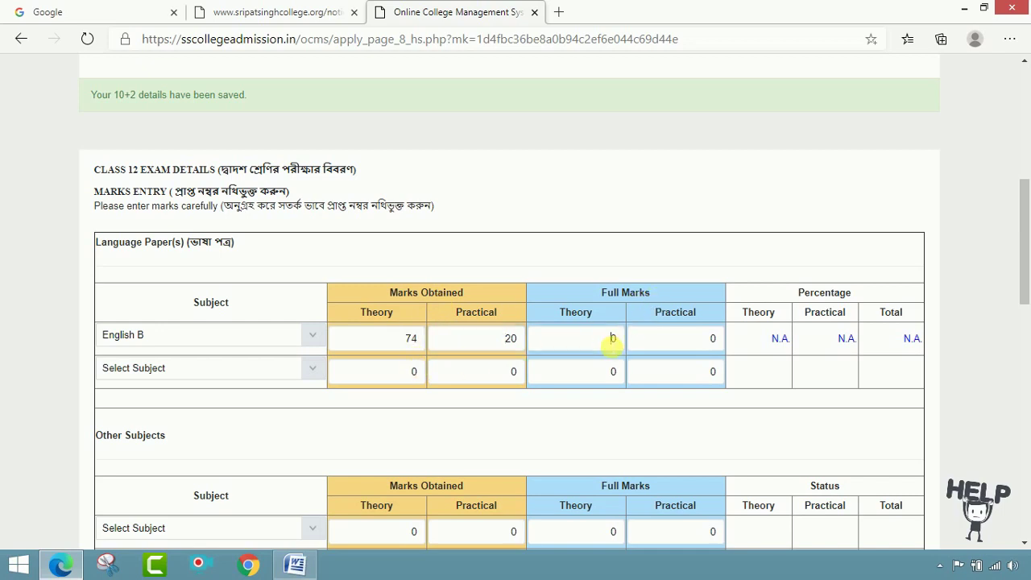
type("8")
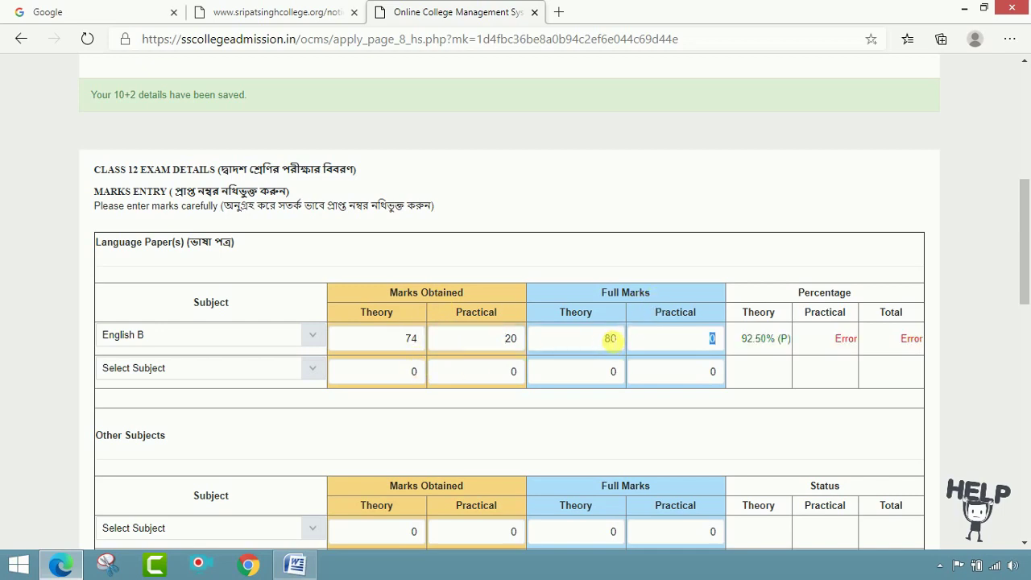
type("20")
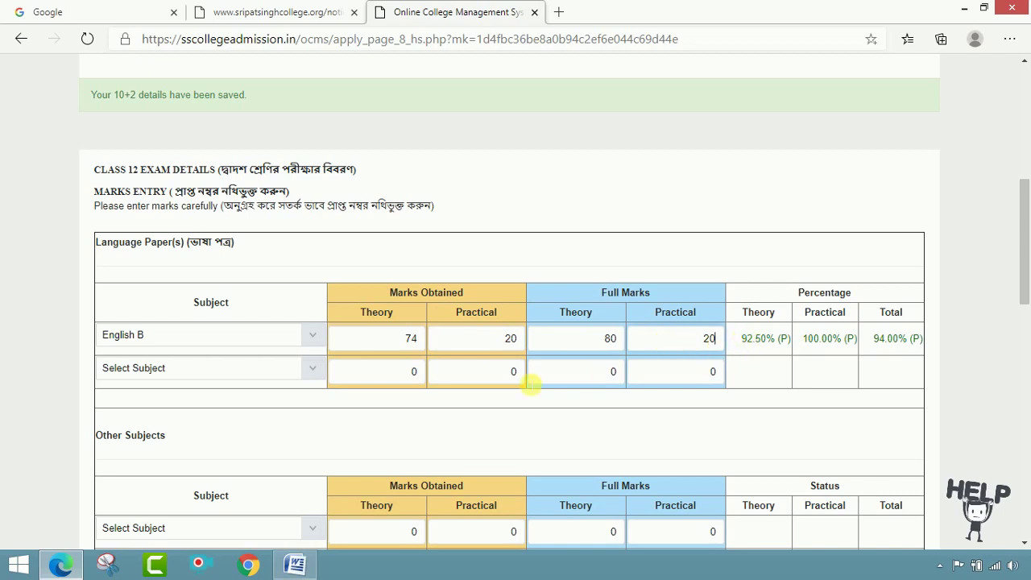
left_click(311, 373)
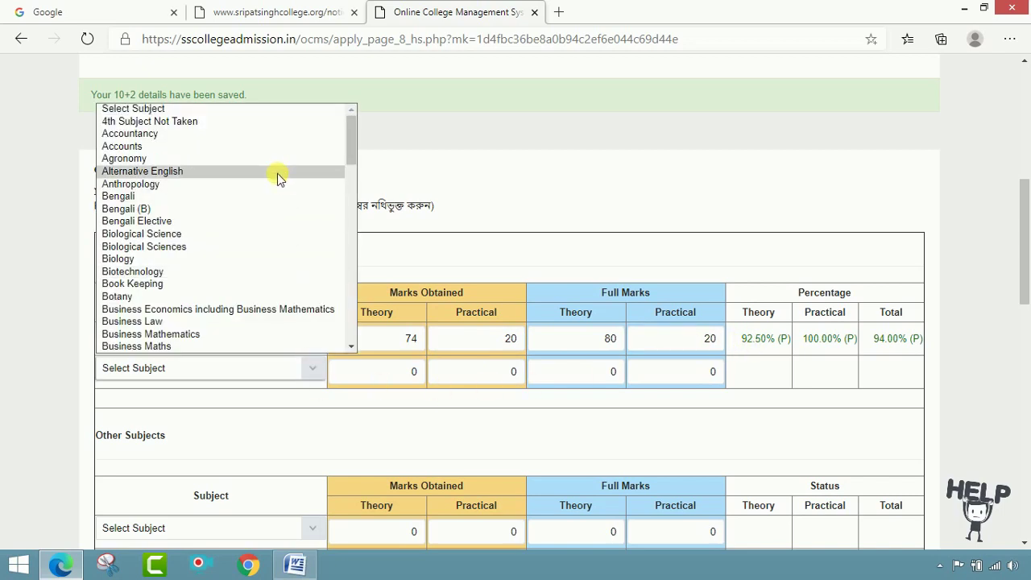
- Select Bengali for the second language paper and enter 71 theory, 20 practical, full theory 80
left_click(269, 196)
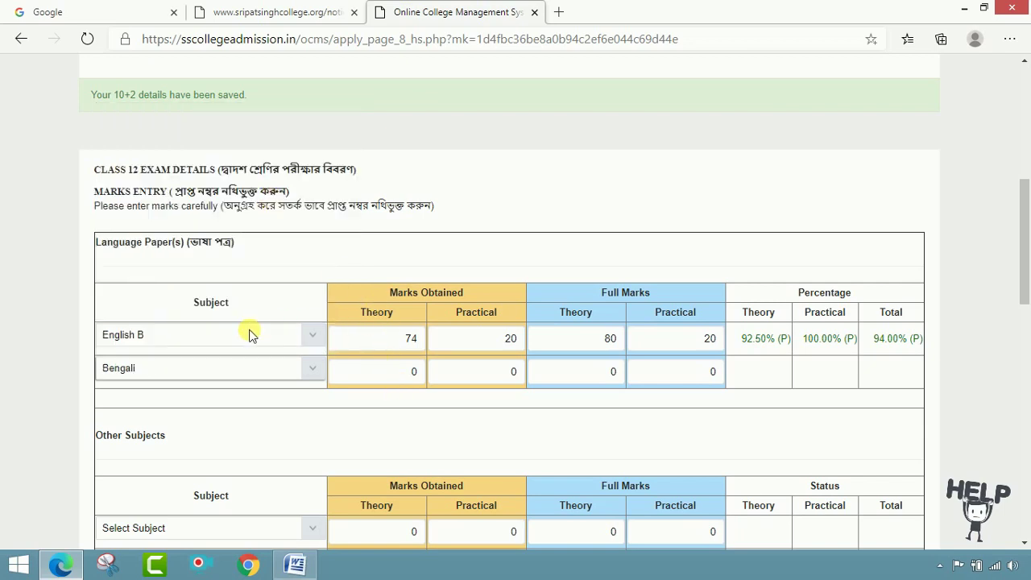
left_click(408, 371)
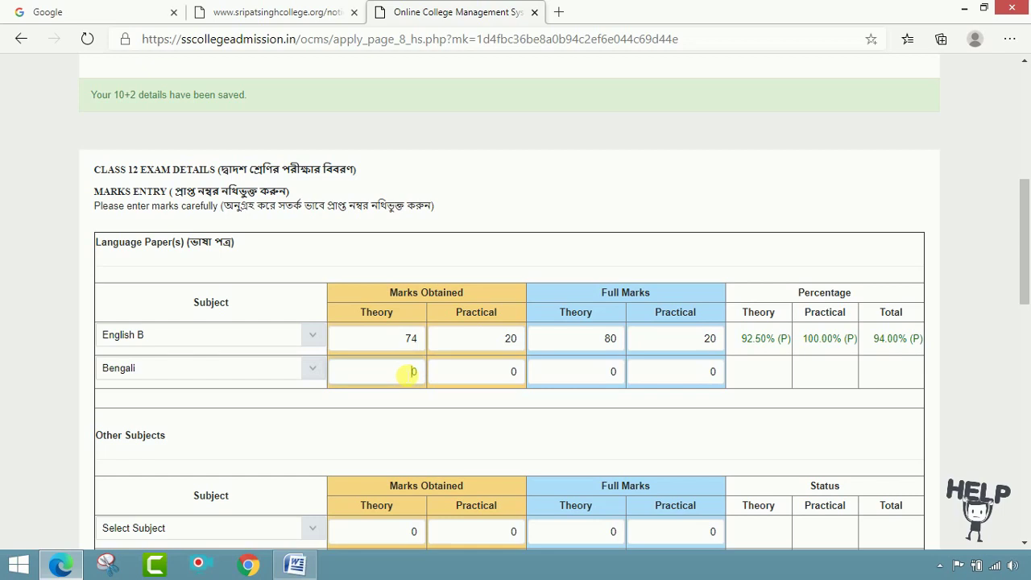
left_click(412, 371)
key("Tab")
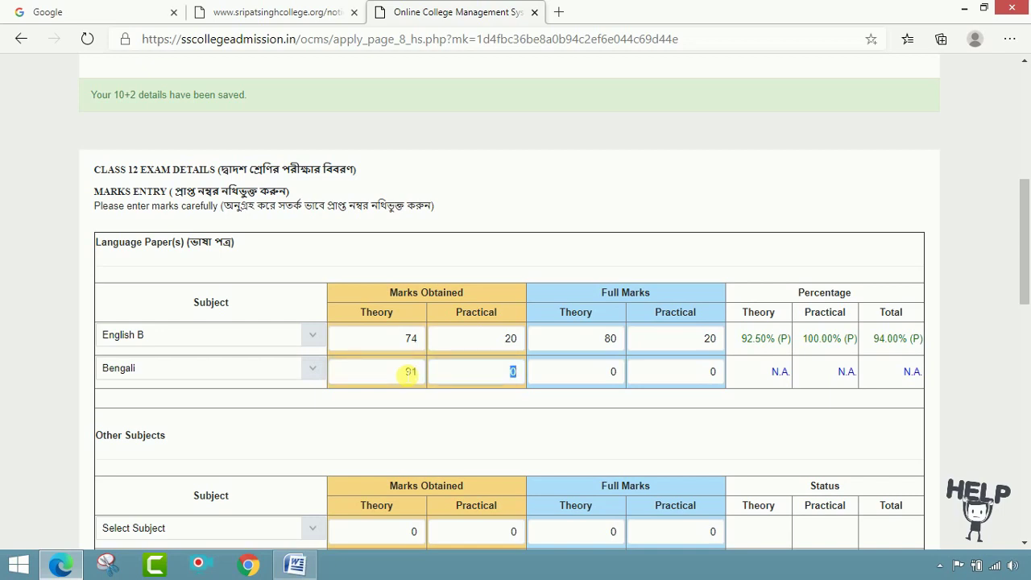
double_click(393, 380)
type("7")
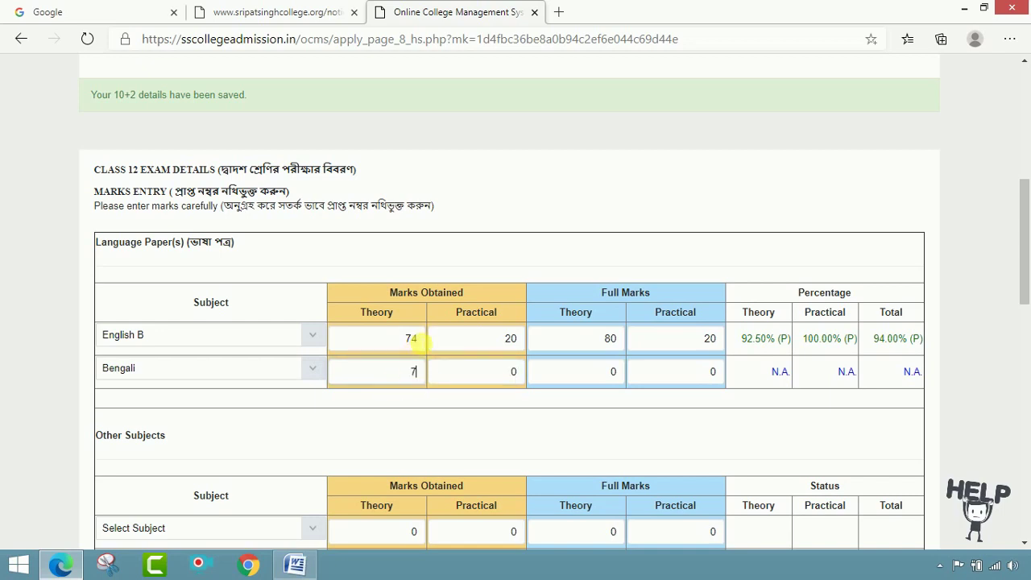
type("1")
key("Tab")
type("20")
key("Tab")
type("80")
key("Tab")
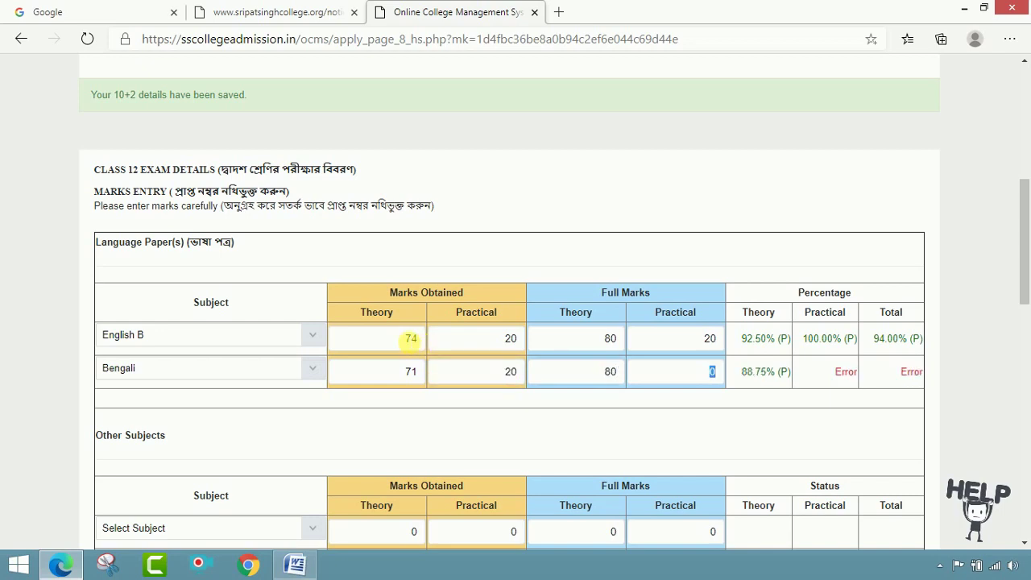
type("20")
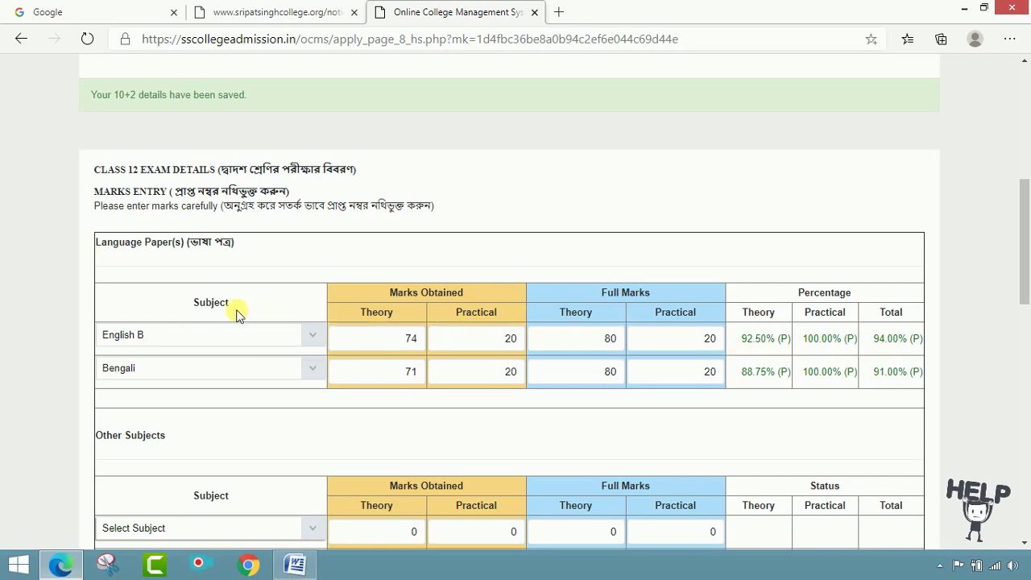
scroll(214, 376, "down", 2)
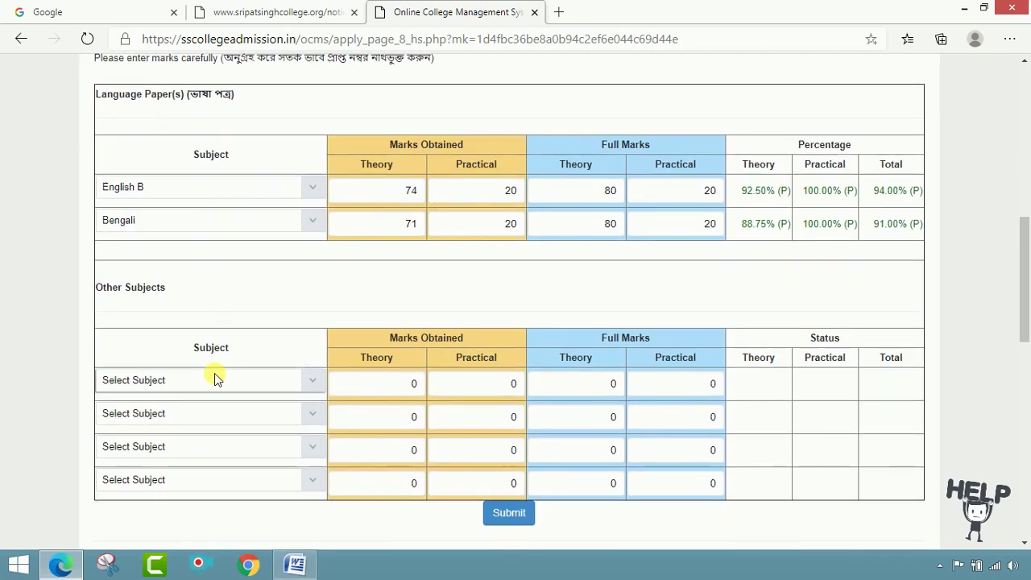
- Pick Philosophy as the first other subject
left_click(306, 378)
scroll(271, 311, "down", 5)
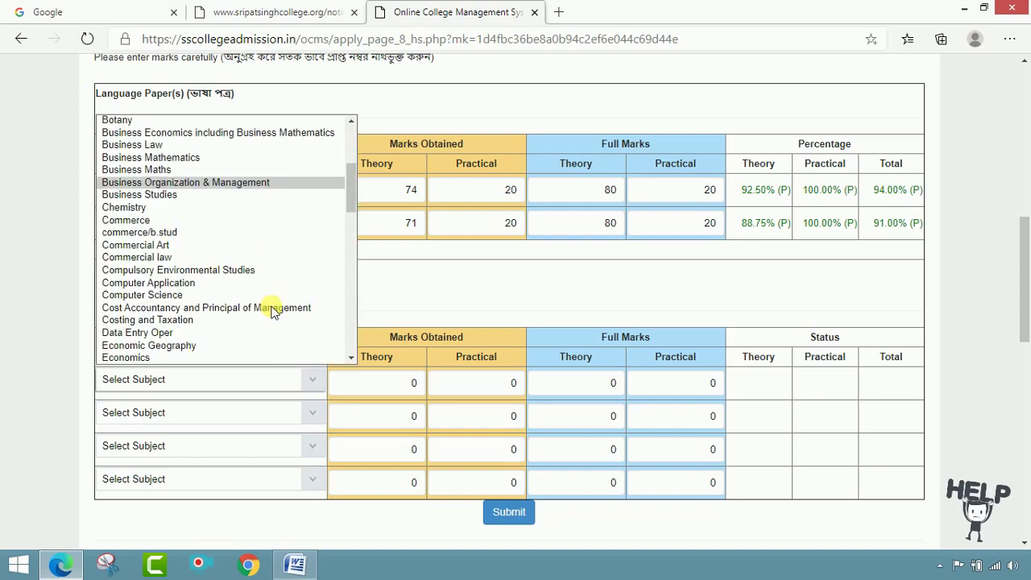
scroll(272, 311, "down", 8)
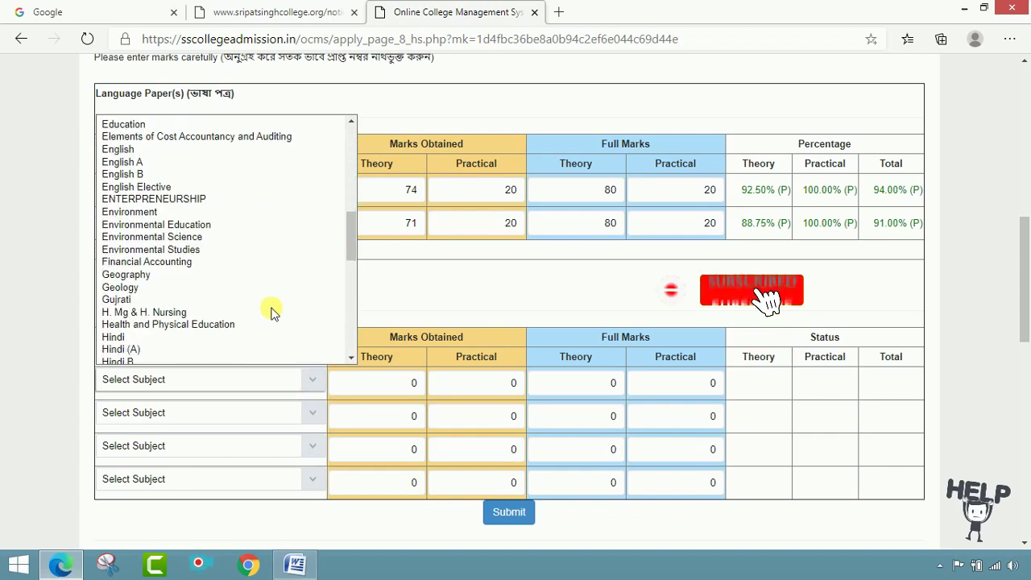
scroll(272, 311, "down", 3)
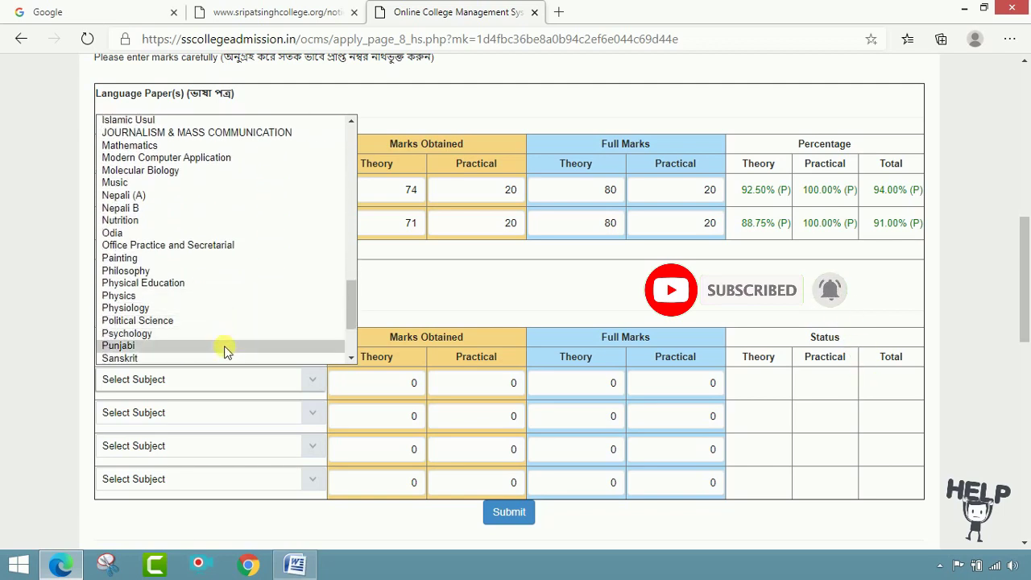
left_click(214, 271)
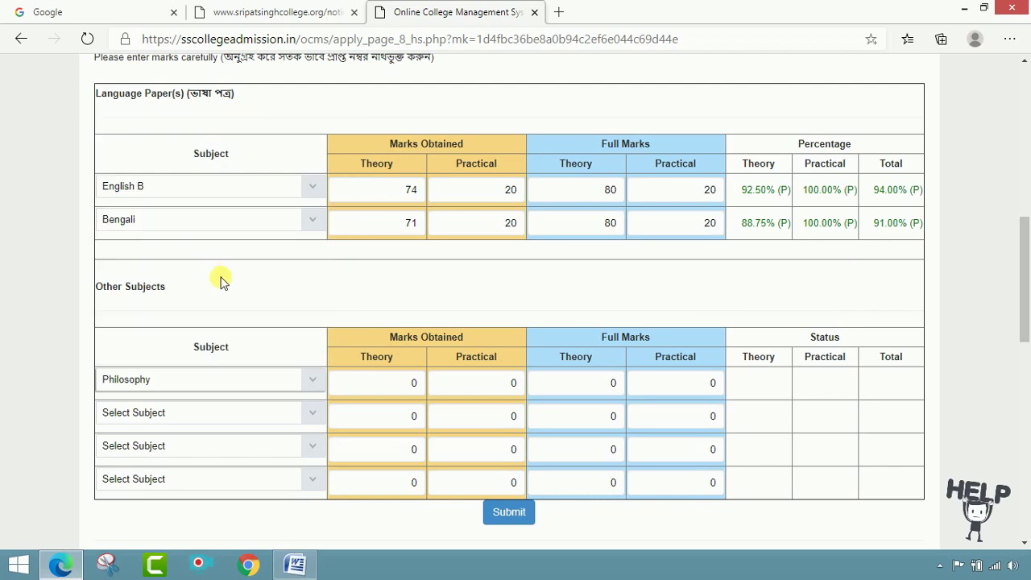
- Enter Philosophy's marks: 76 theory and 20 practical, out of 80 and 20
left_click(401, 392)
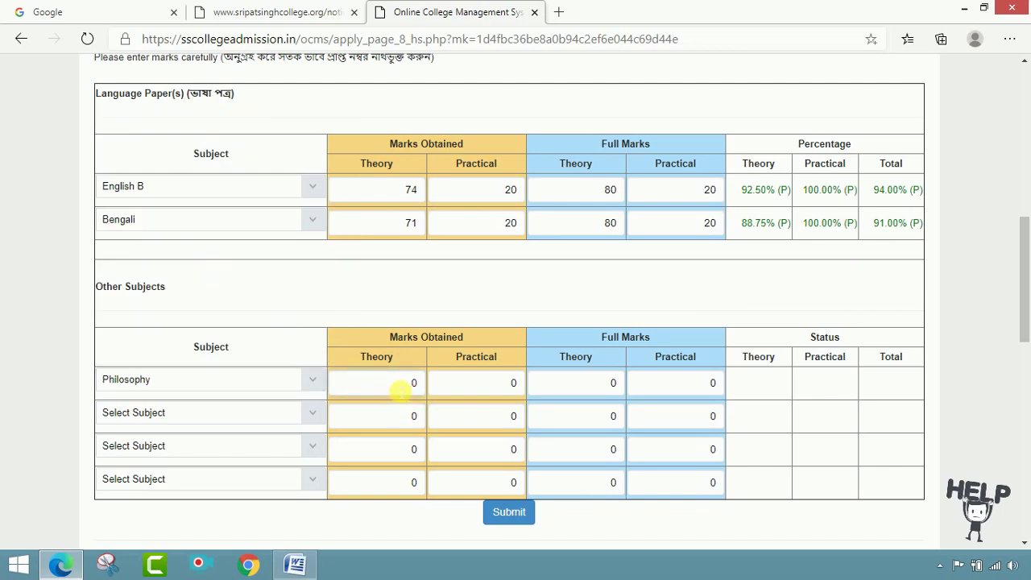
key("Delete")
key("Tab")
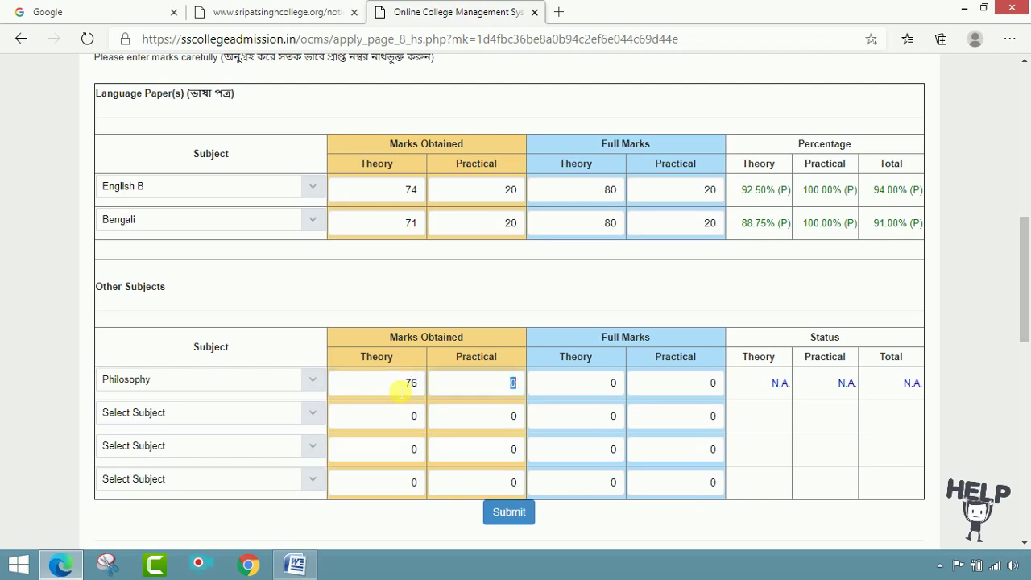
type("20")
key("Tab")
type("80")
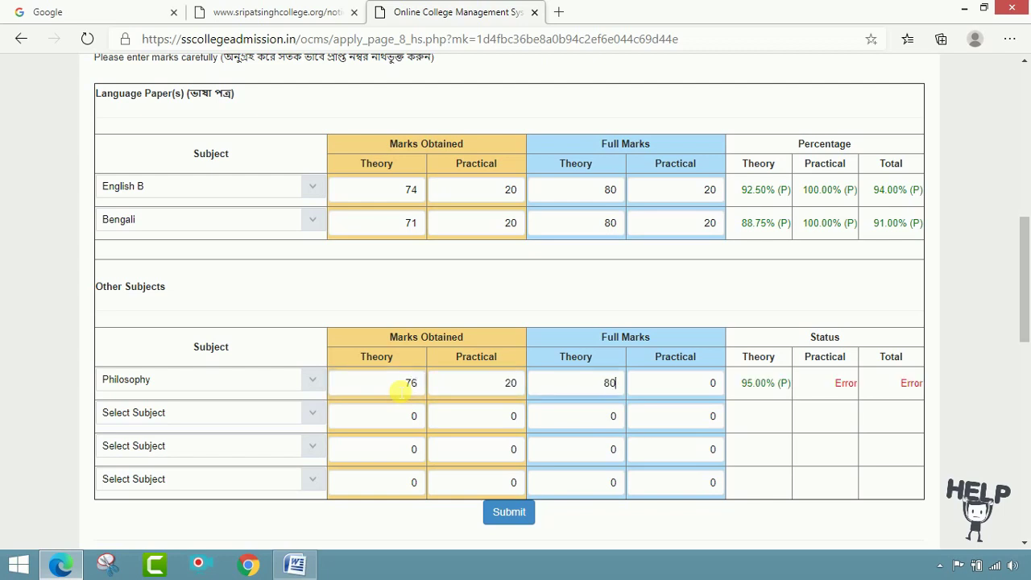
key("Tab")
type("20")
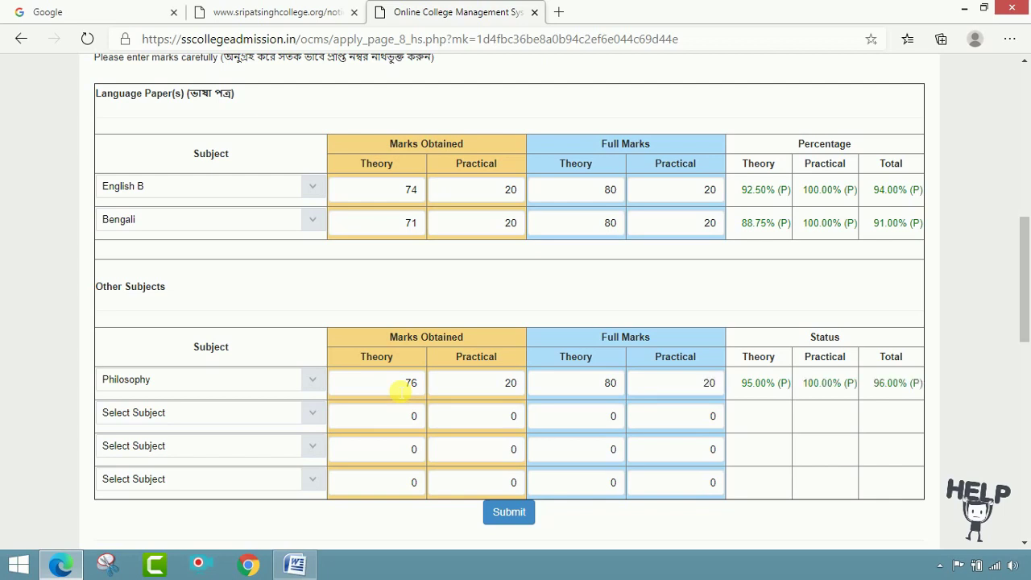
key("Tab")
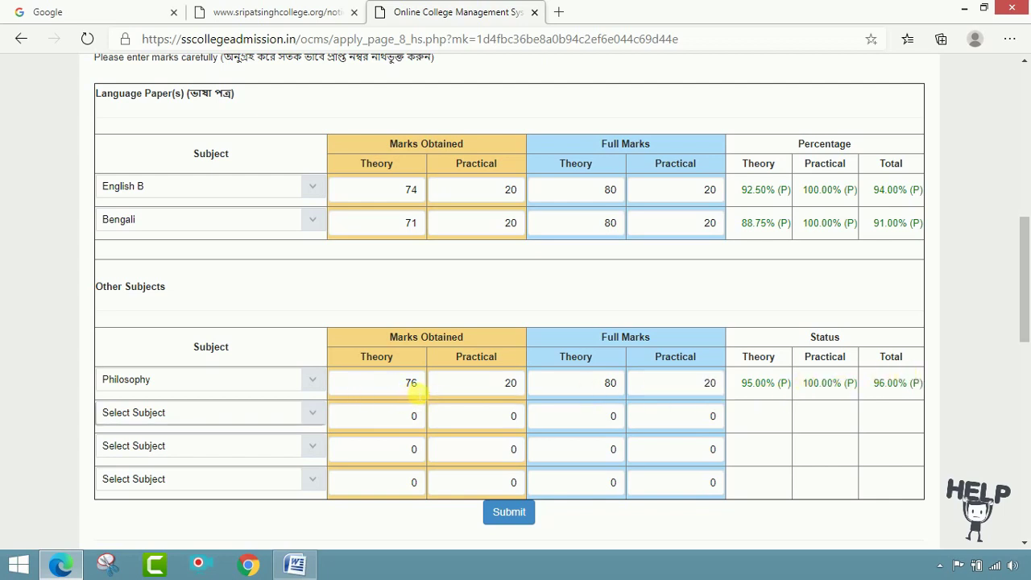
- Choose Geography as the second other subject
left_click(314, 418)
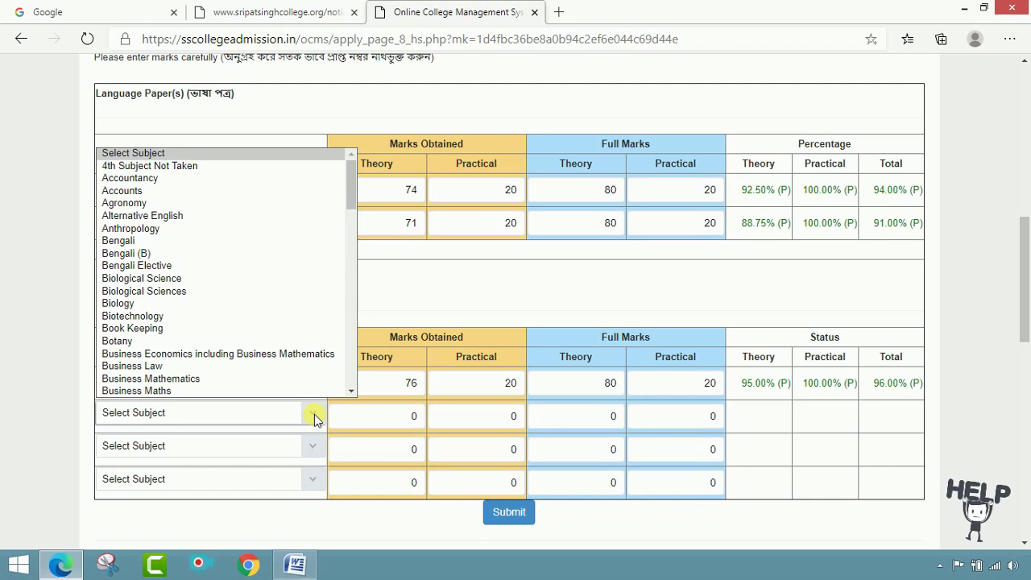
scroll(220, 292, "down", 3)
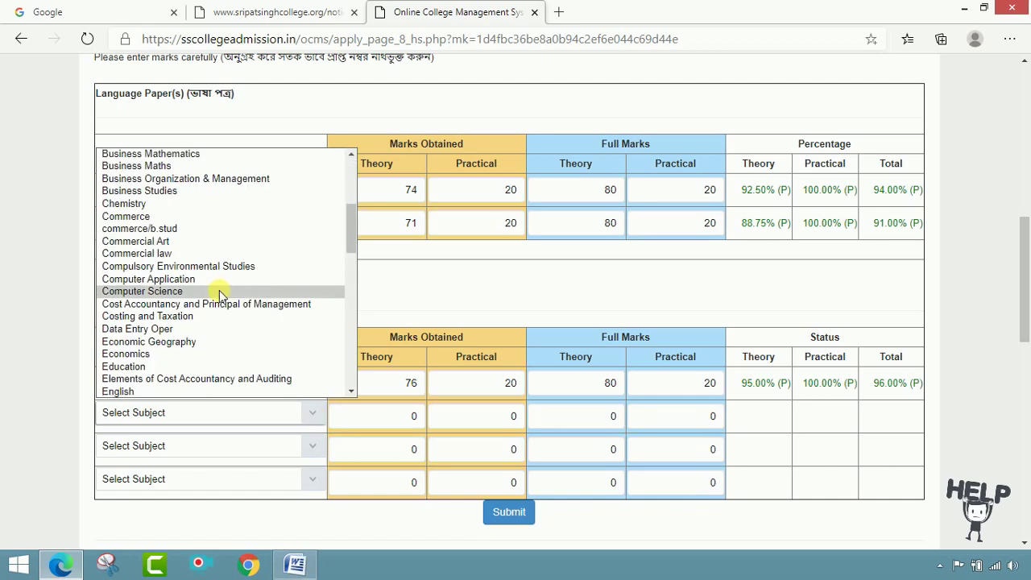
scroll(218, 293, "down", 6)
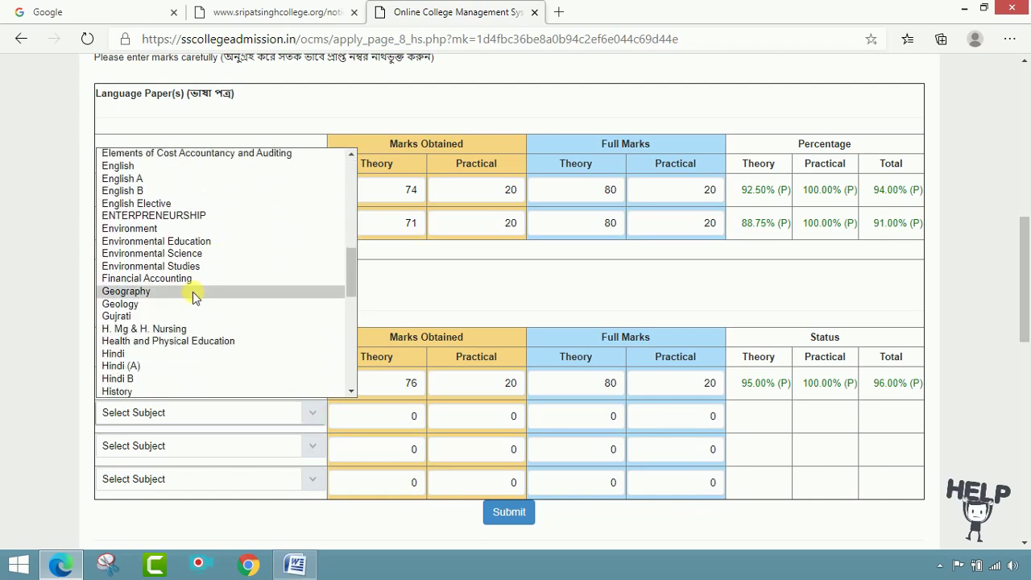
left_click(193, 296)
left_click(314, 419)
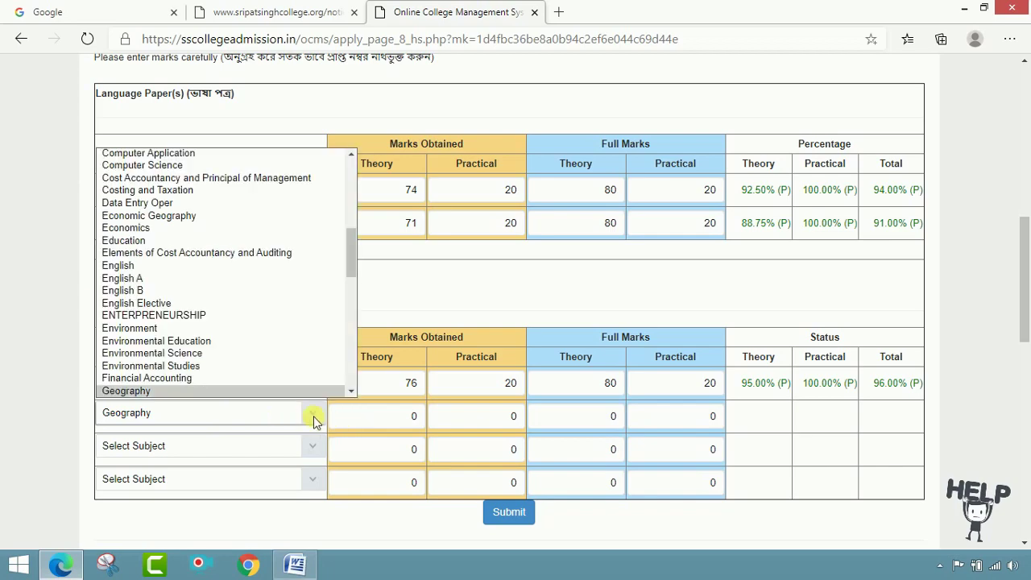
scroll(230, 241, "down", 7)
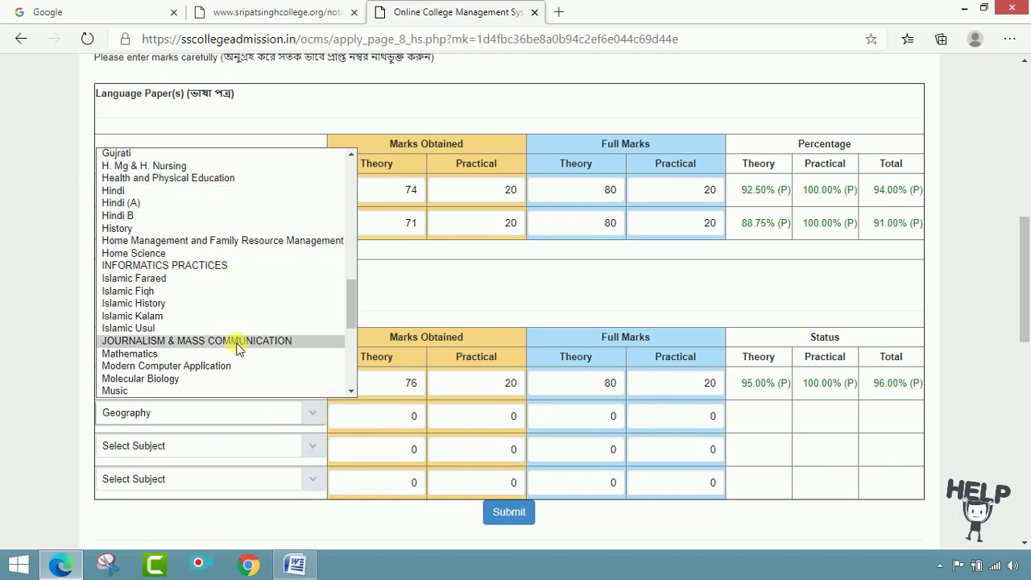
scroll(233, 347, "up", 6)
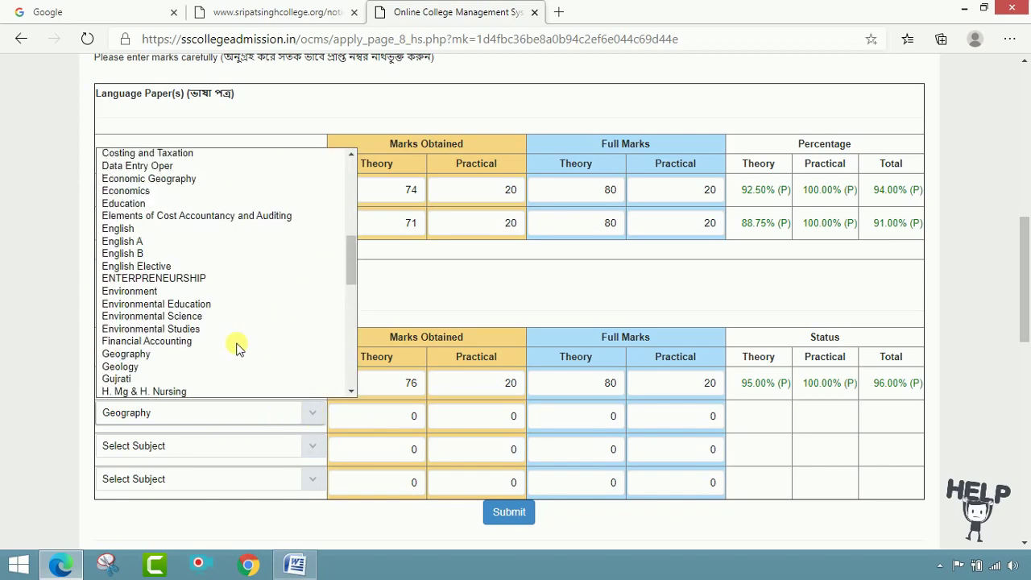
left_click(303, 419)
- Enter Geography's marks: 66 theory and 30 practical, out of 70 and 30
left_click(409, 416)
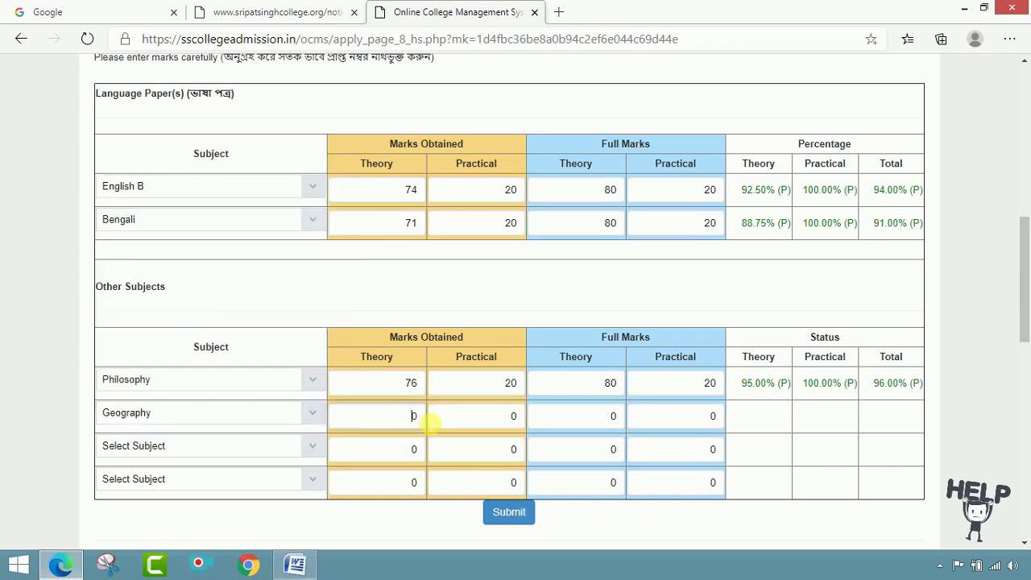
double_click(411, 422)
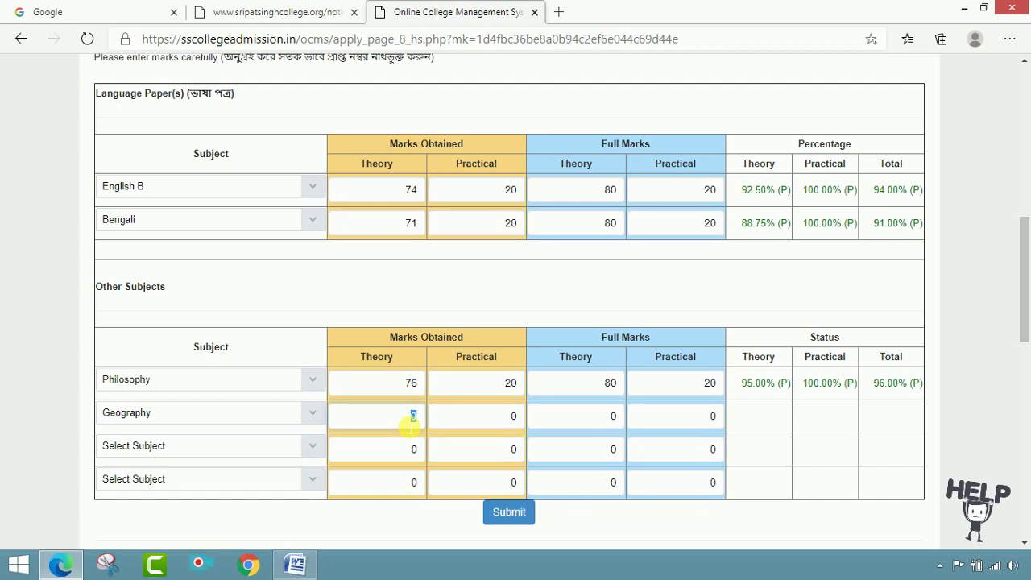
type("66")
key("Tab")
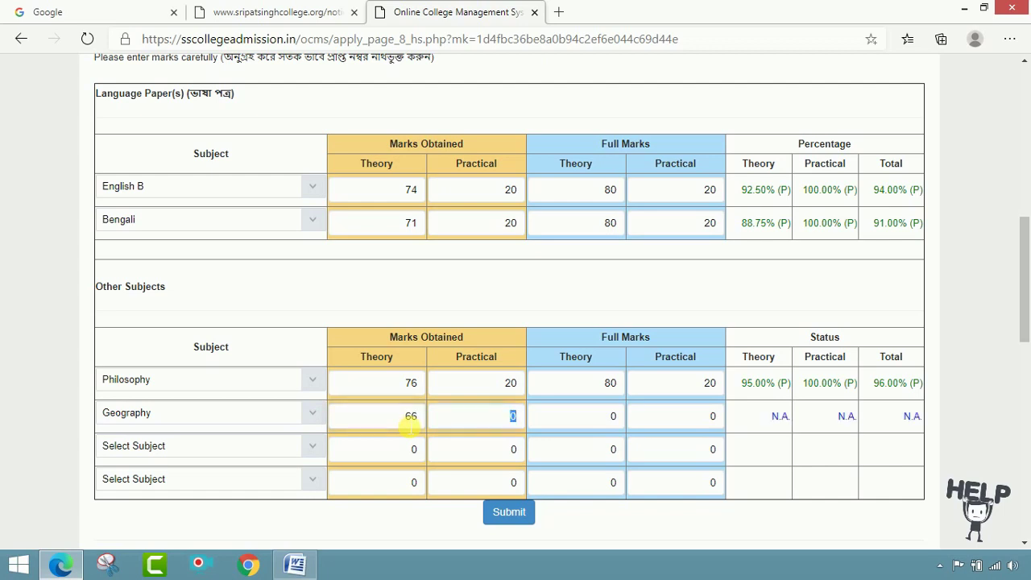
type("3")
key("Tab")
type("7")
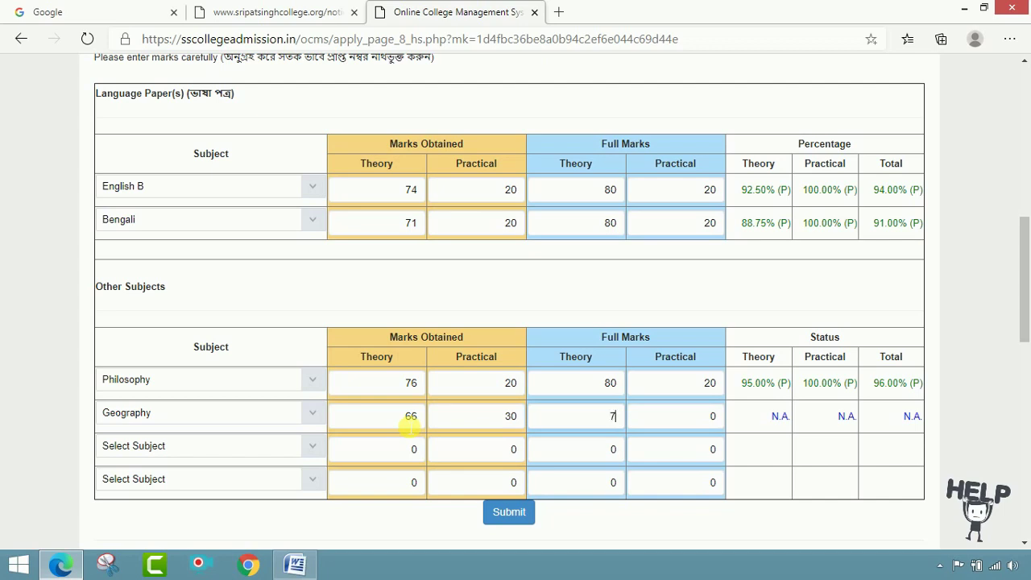
type("0")
key("Tab")
type("0")
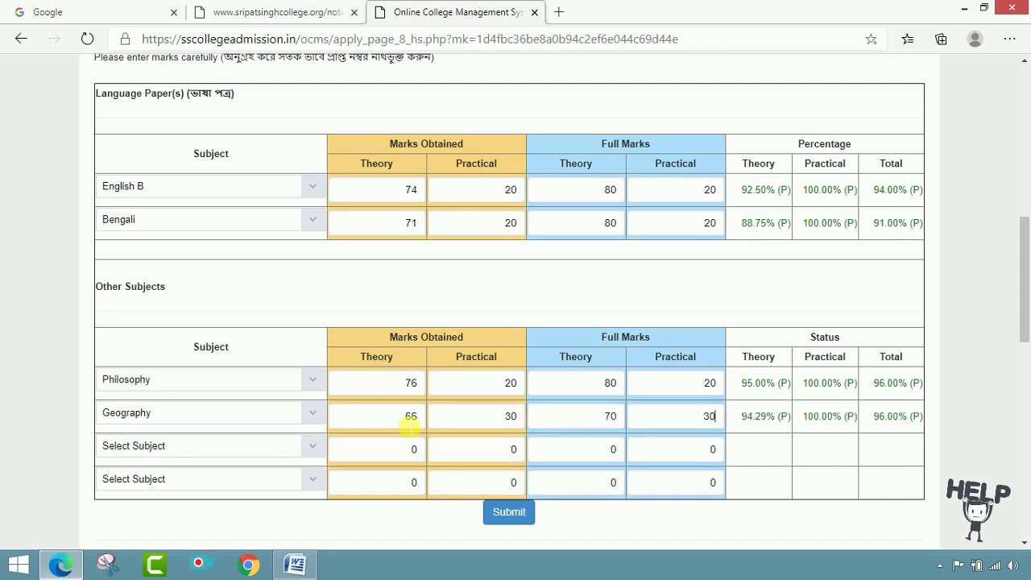
key("Tab")
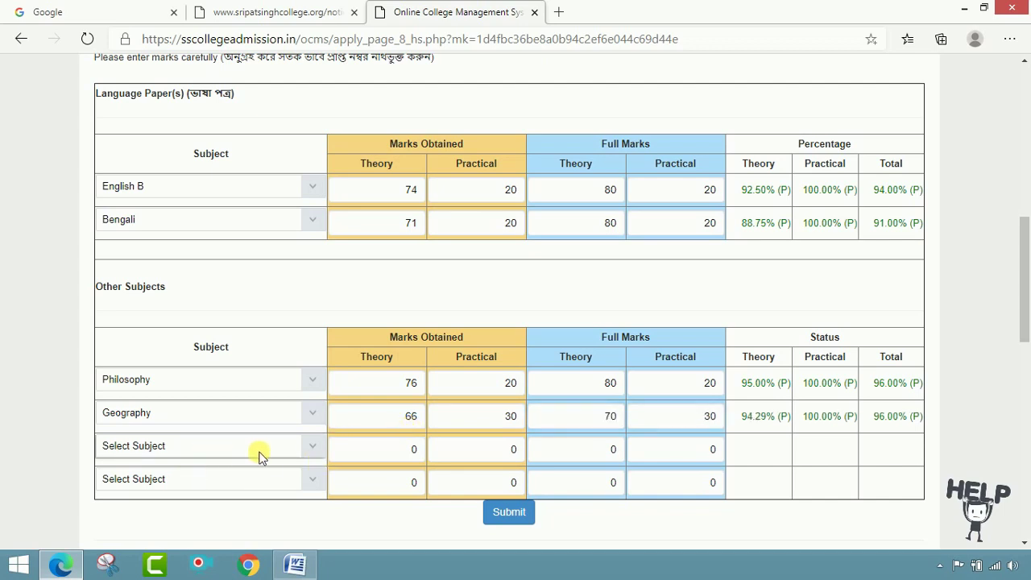
- Find and select Education in the third other-subject dropdown
left_click(324, 445)
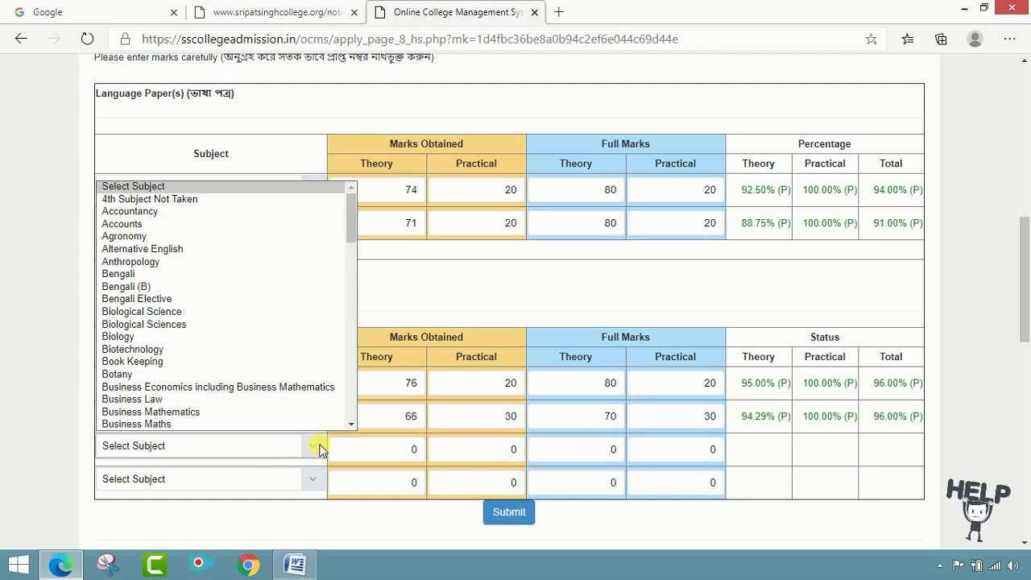
scroll(237, 355, "down", 2)
scroll(237, 362, "down", 5)
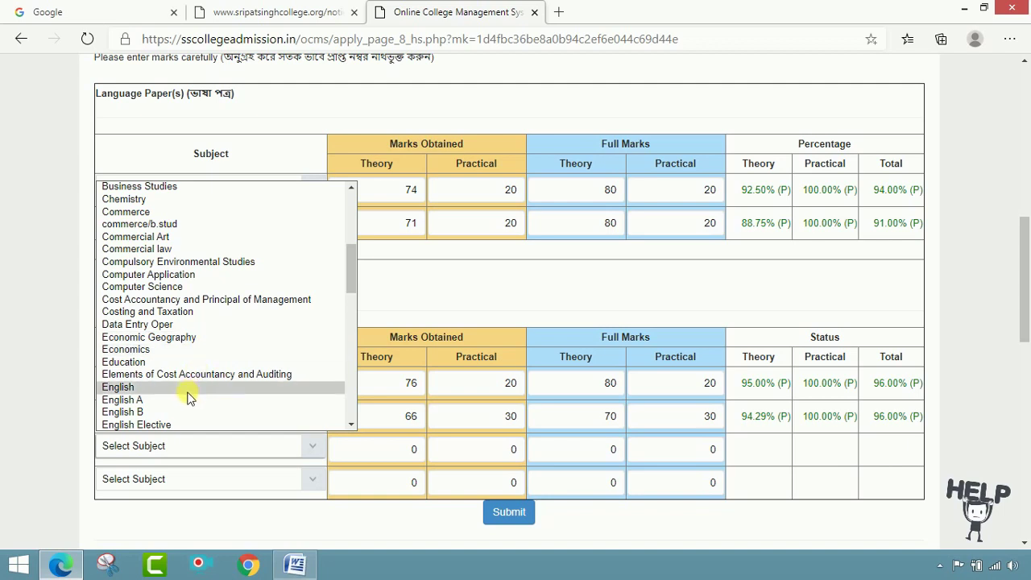
scroll(191, 395, "down", 1)
scroll(190, 408, "down", 2)
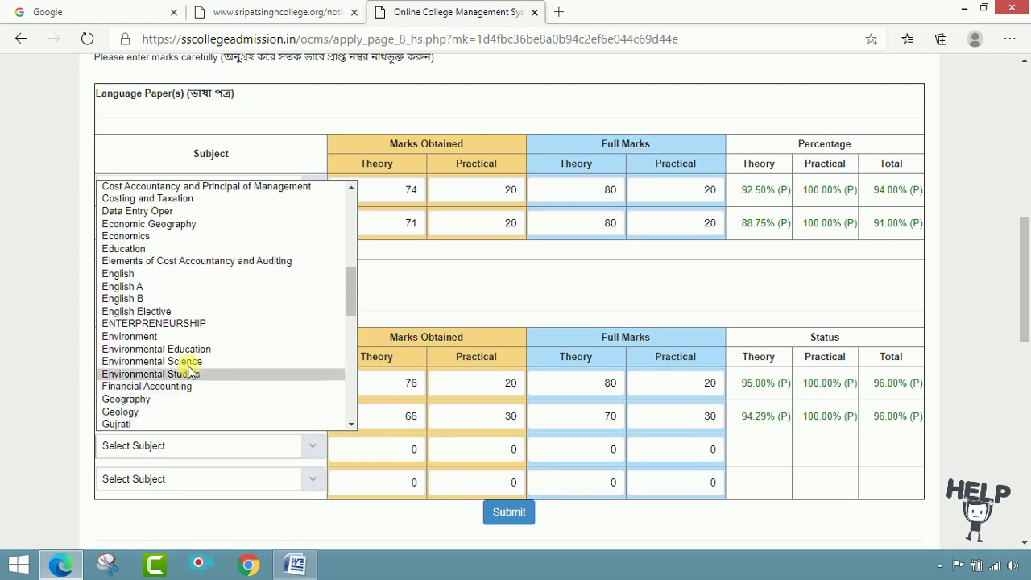
scroll(223, 338, "up", 1)
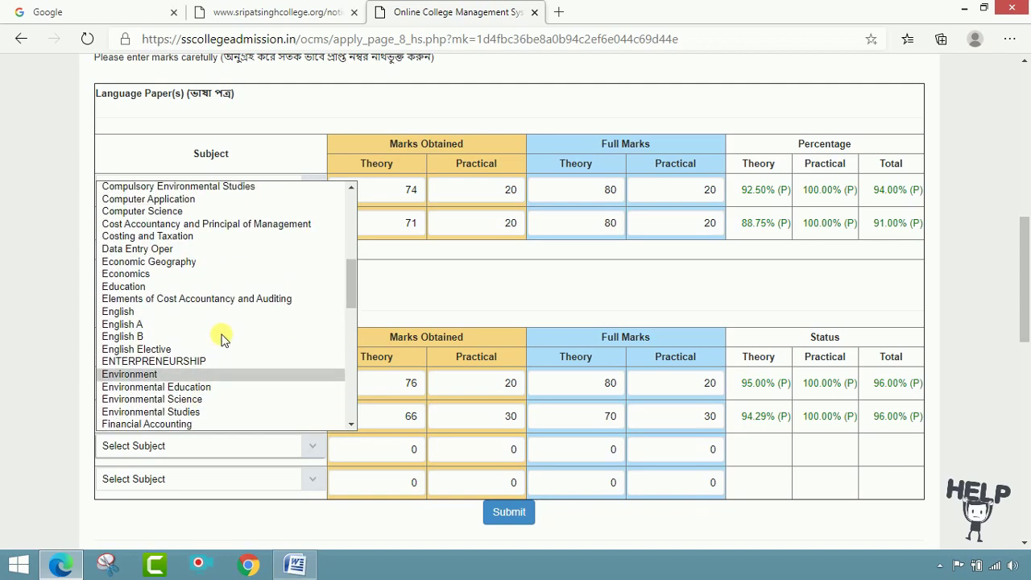
scroll(223, 339, "up", 4)
scroll(222, 330, "down", 11)
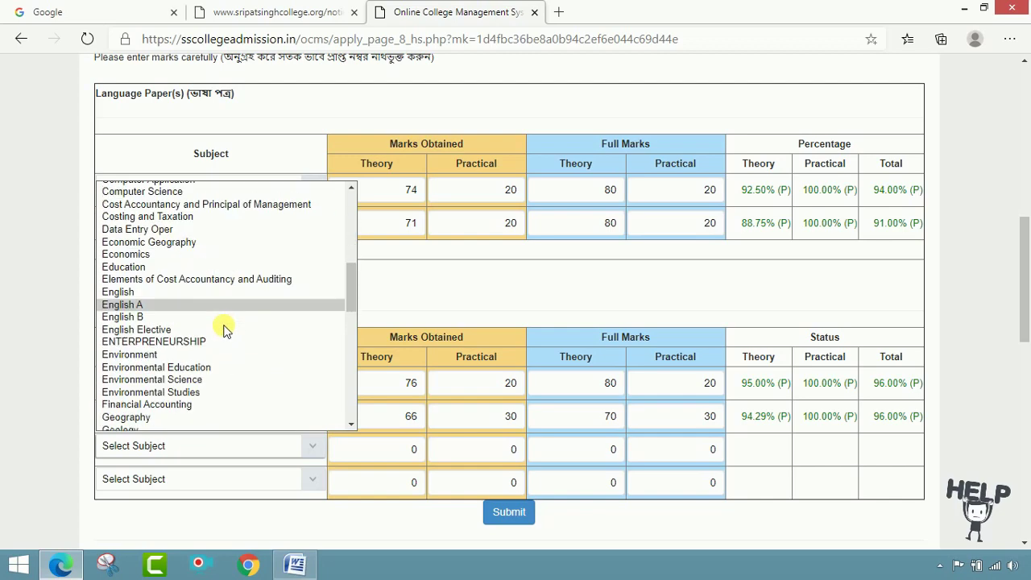
scroll(224, 326, "down", 8)
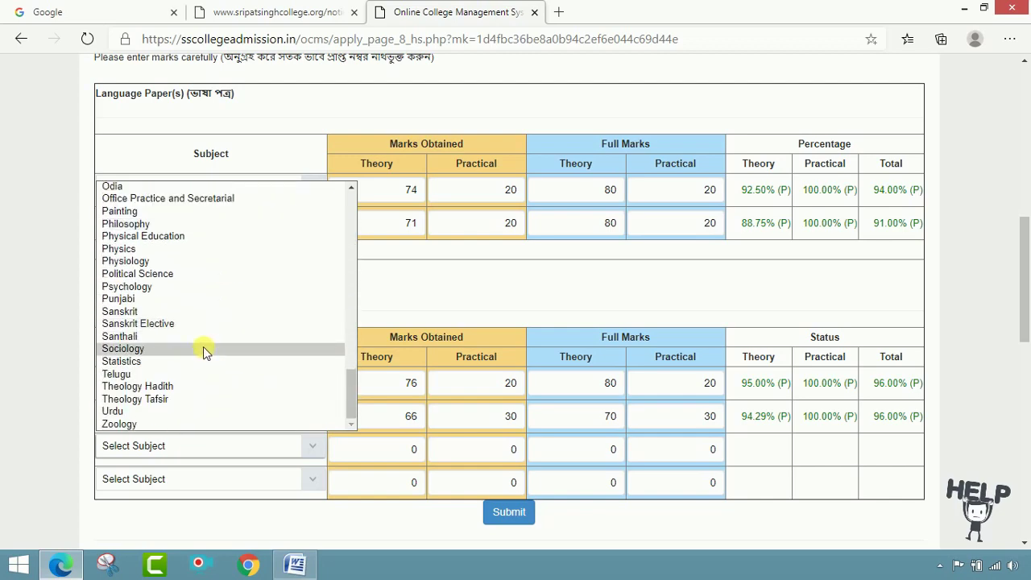
scroll(204, 352, "up", 4)
scroll(148, 338, "up", 5)
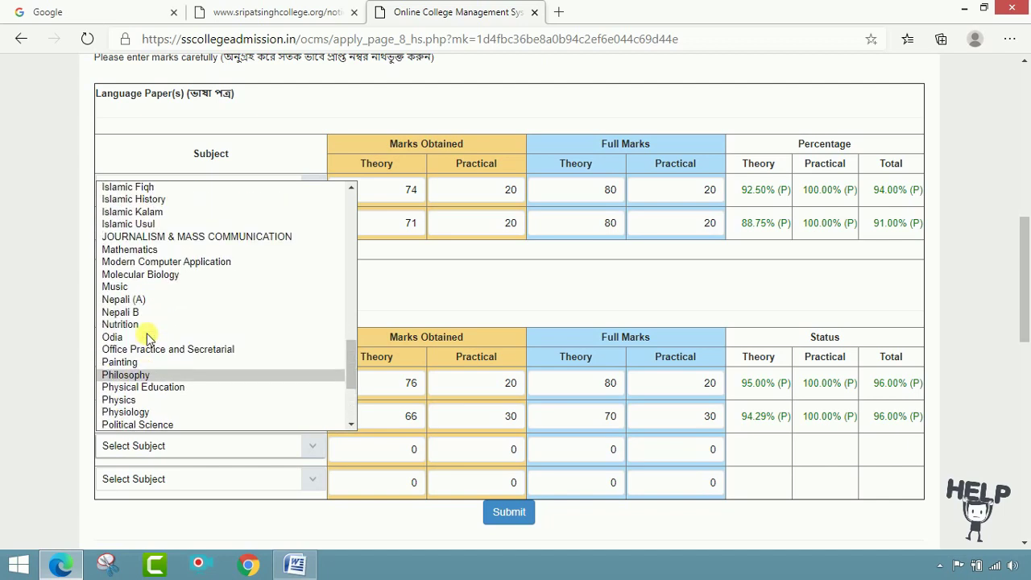
scroll(156, 328, "up", 3)
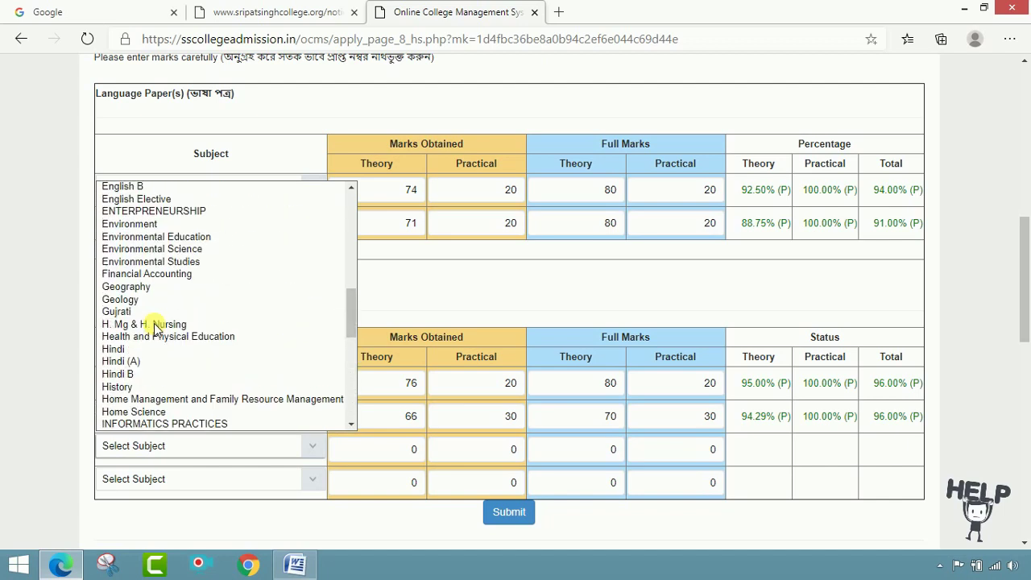
scroll(156, 326, "up", 2)
scroll(155, 326, "up", 2)
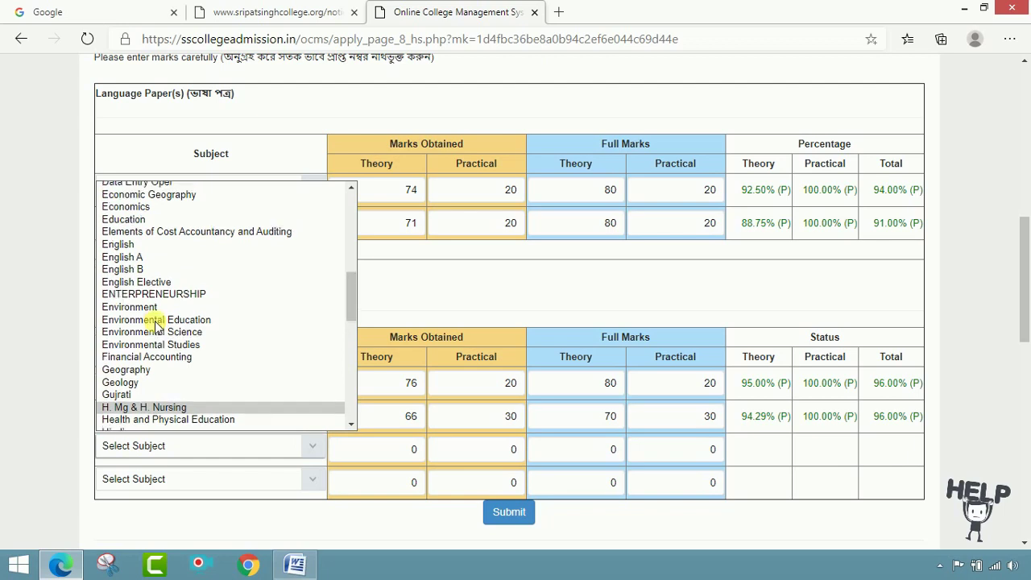
left_click(149, 249)
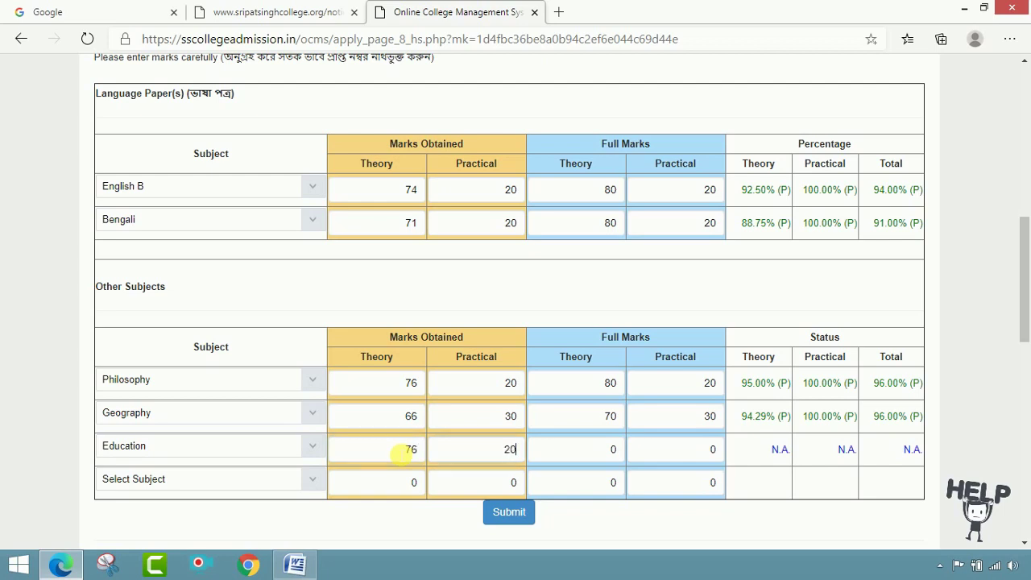
- Enter Education's full marks of 80 theory and 20 practical
type("80")
key("Tab")
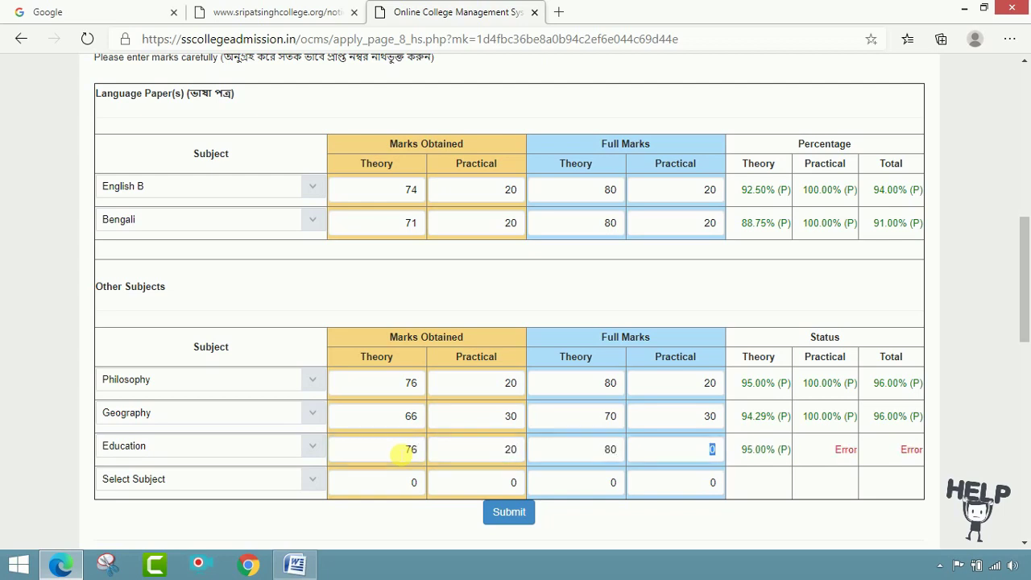
type("20")
key("Tab")
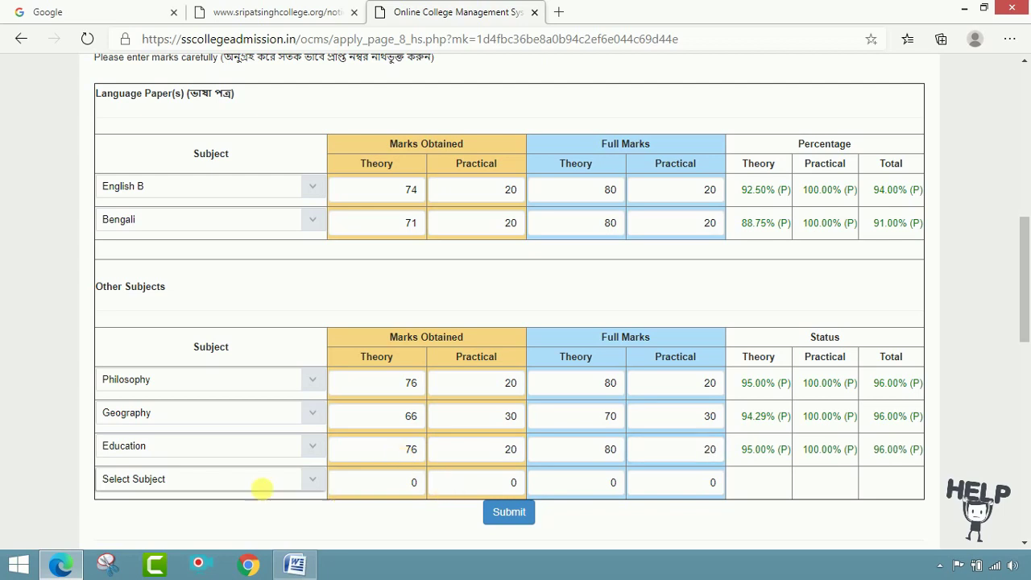
left_click(258, 484)
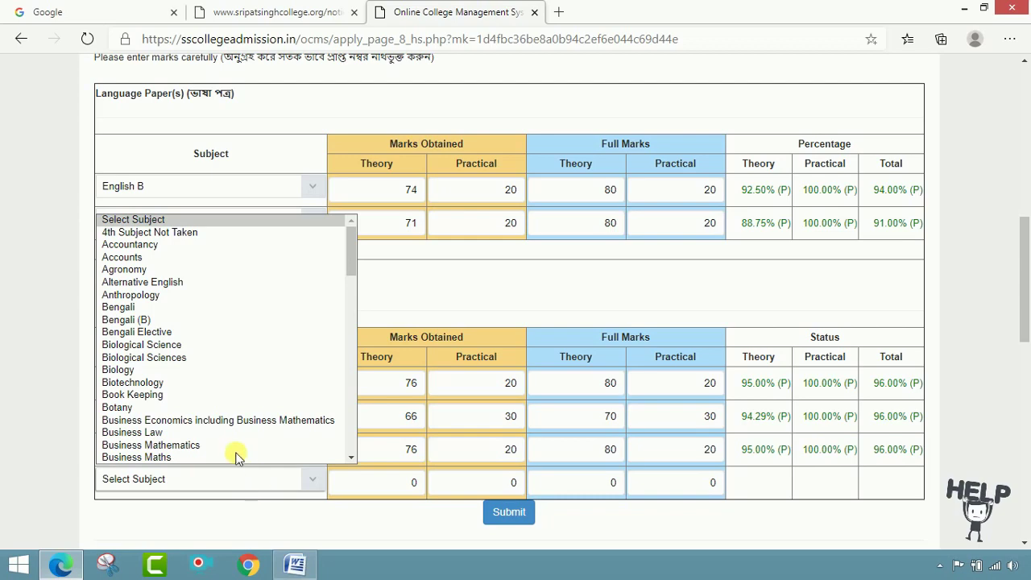
- Find and select History in the fourth other-subject dropdown
scroll(203, 383, "down", 9)
scroll(204, 382, "down", 4)
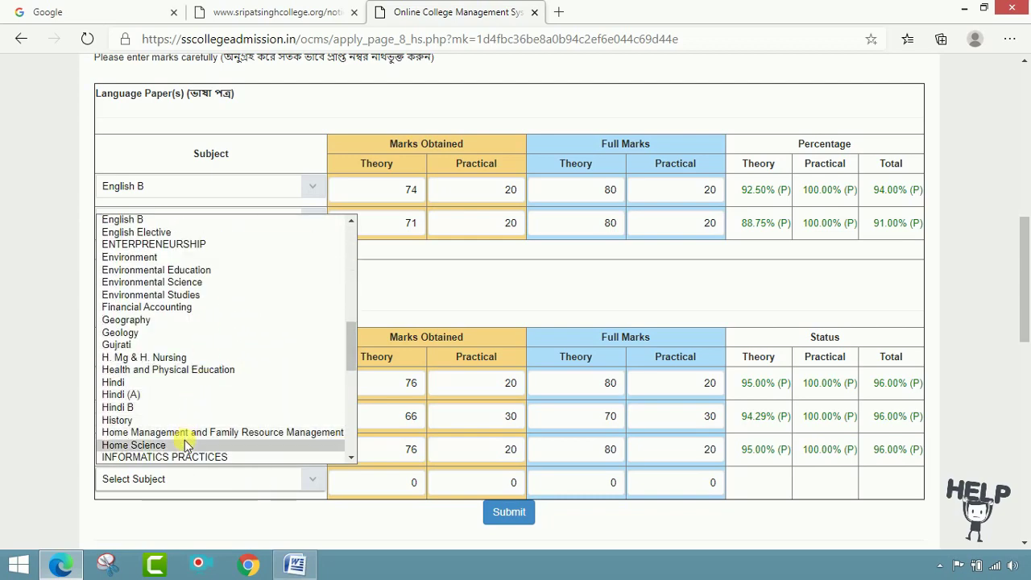
scroll(185, 438, "down", 1)
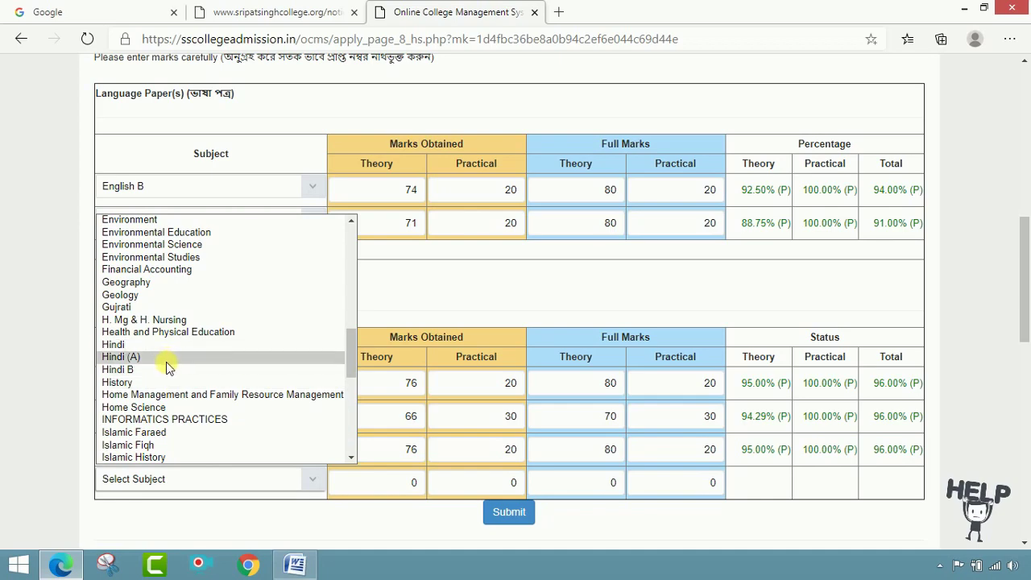
scroll(179, 352, "up", 3)
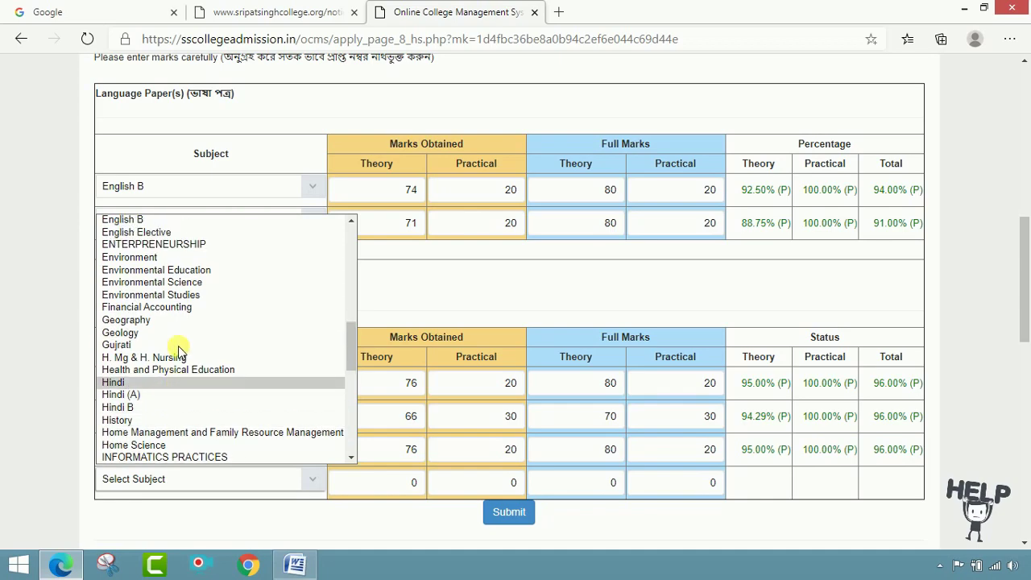
scroll(178, 352, "down", 8)
scroll(179, 352, "down", 3)
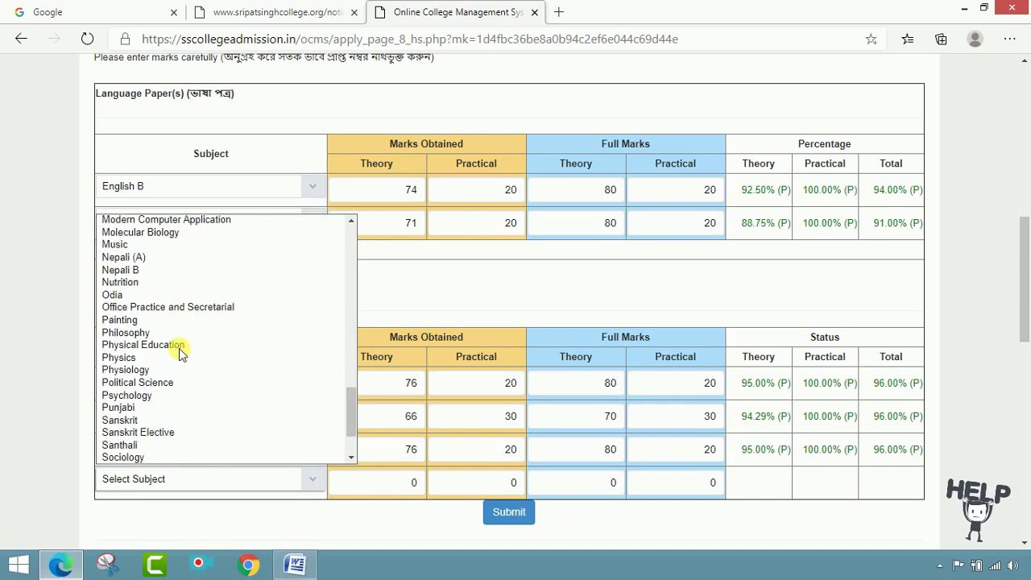
scroll(178, 352, "up", 15)
scroll(179, 352, "up", 7)
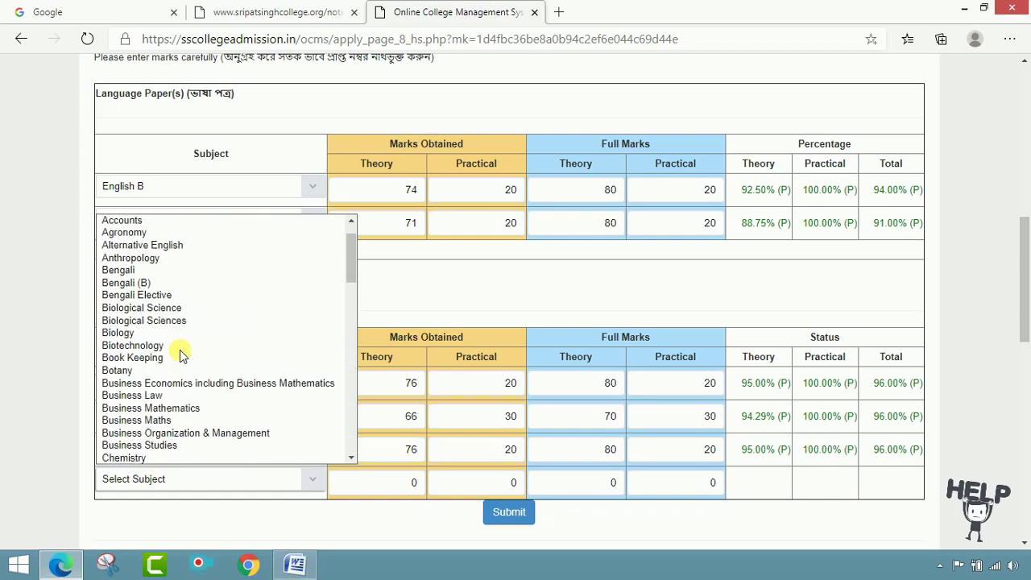
scroll(174, 411, "down", 2)
scroll(176, 423, "down", 6)
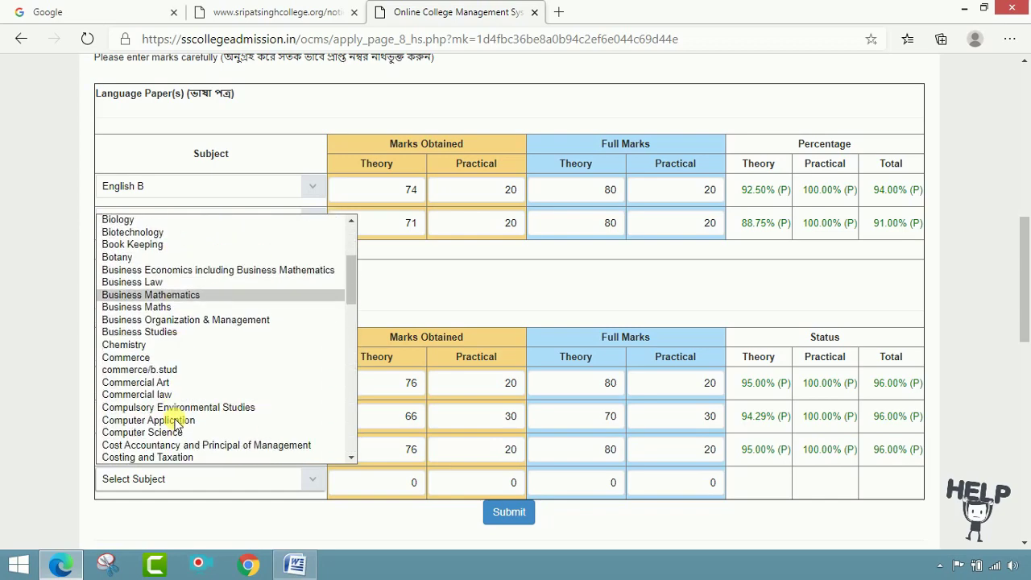
scroll(175, 423, "down", 4)
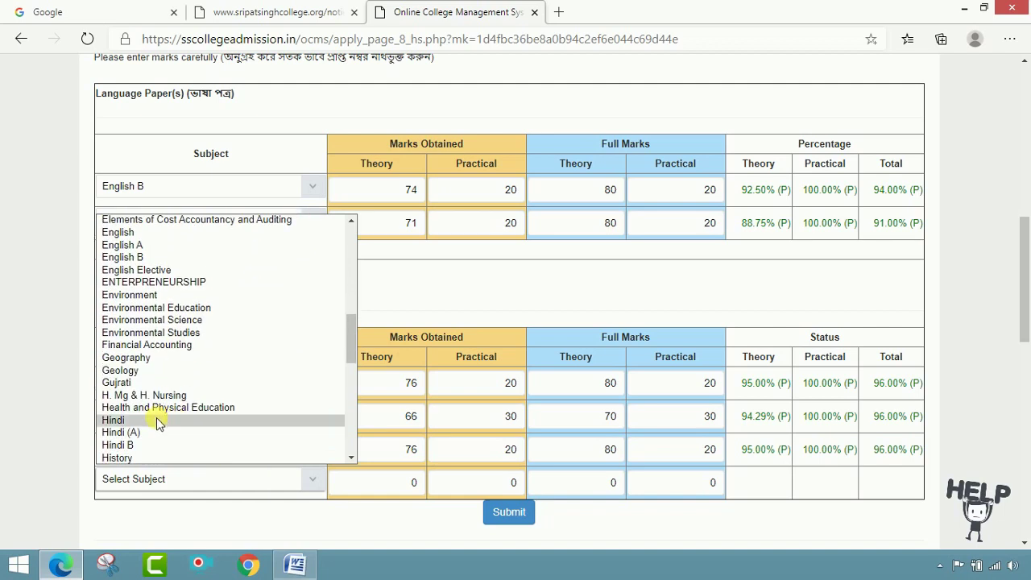
scroll(161, 419, "down", 2)
left_click(138, 382)
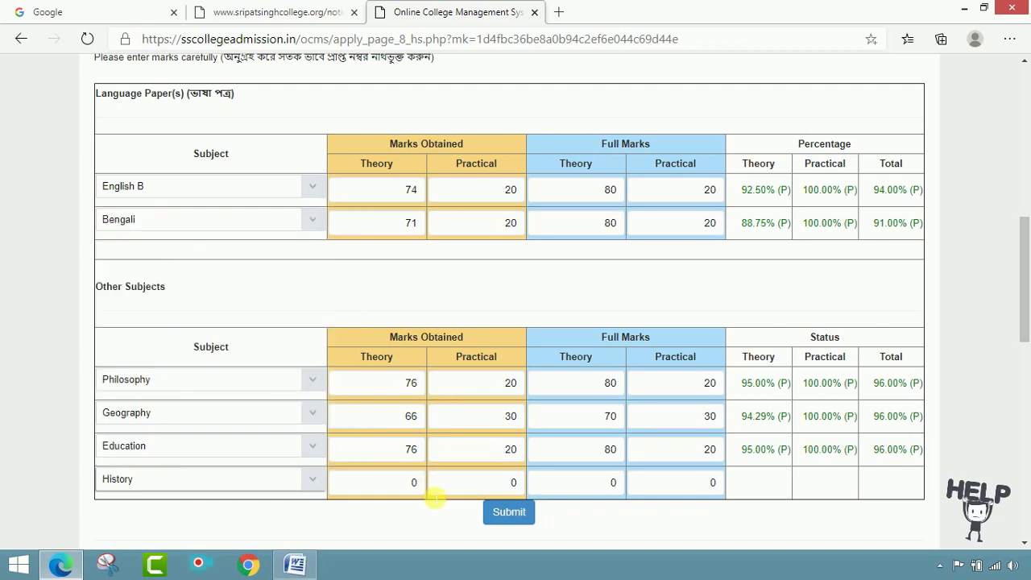
- Correct History's theory mark to 69, keep practical 20, and enter full marks 80 and 20
left_click(424, 487)
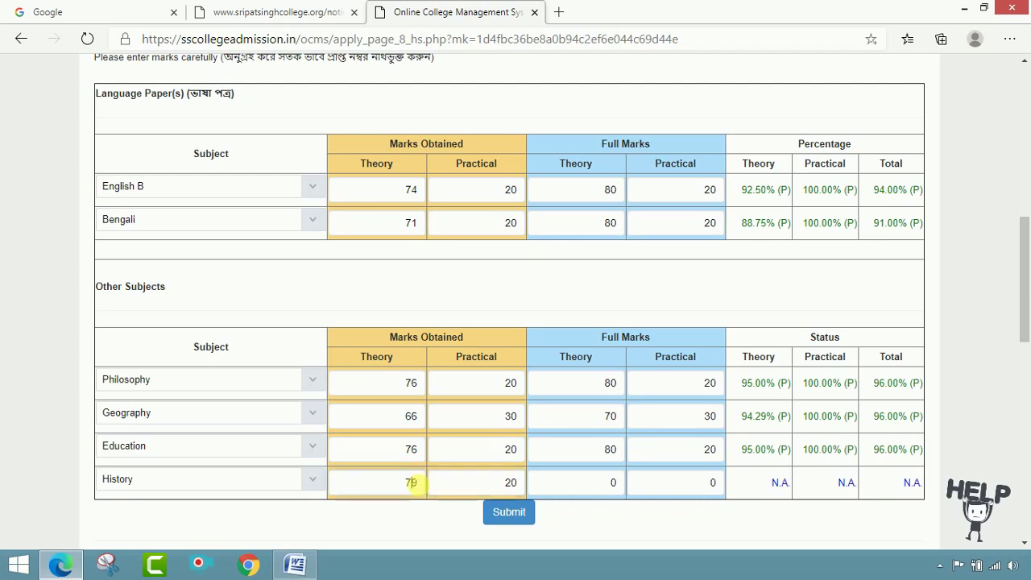
key("BackSpace")
type("6")
key("Tab")
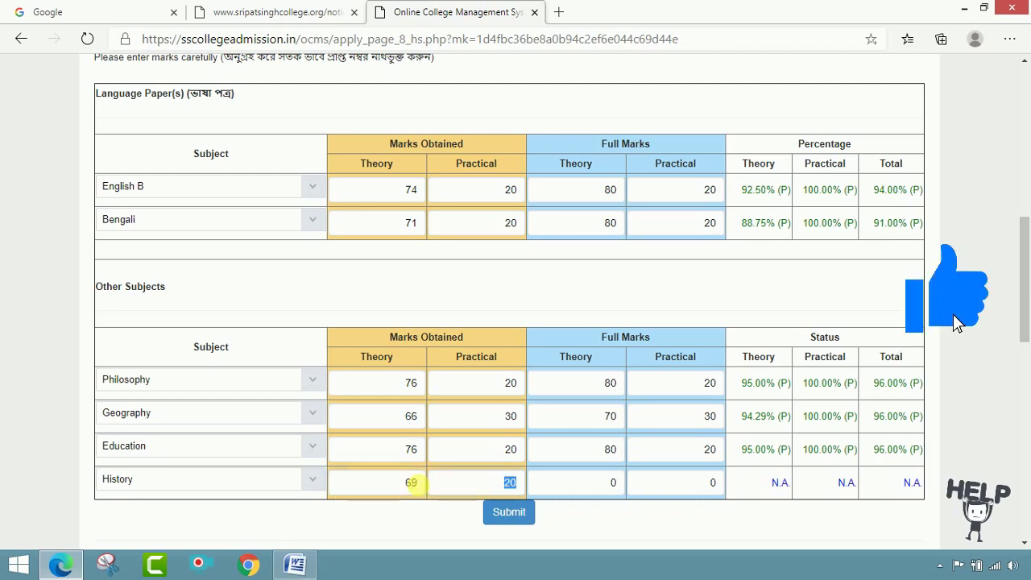
key("Tab")
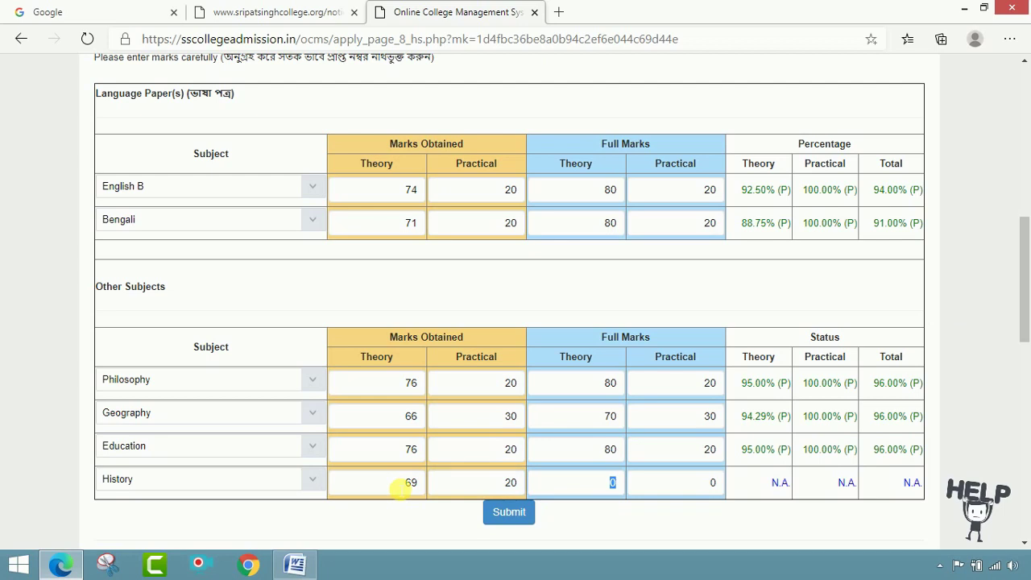
type("8")
type("2")
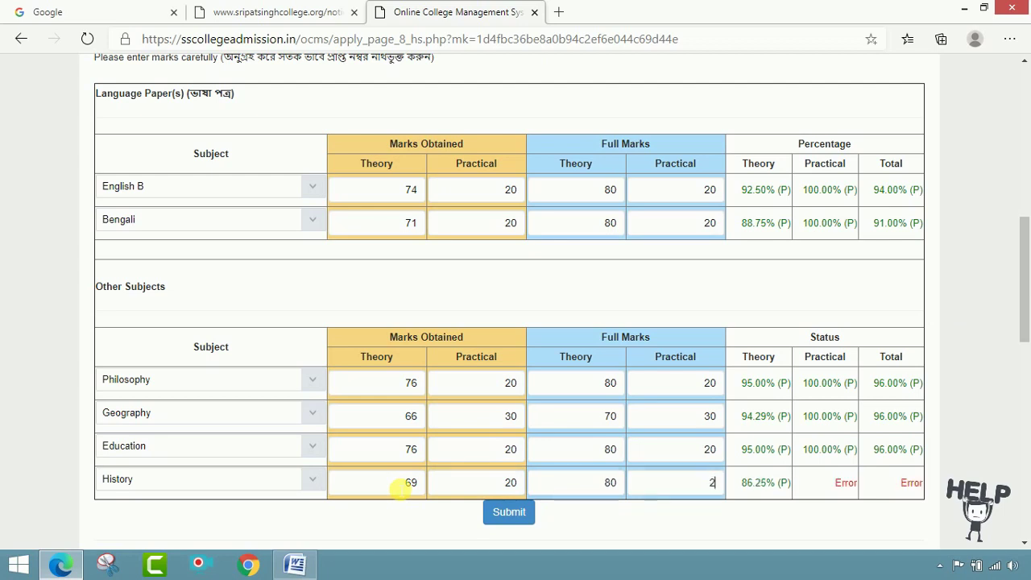
type("0")
key("Tab")
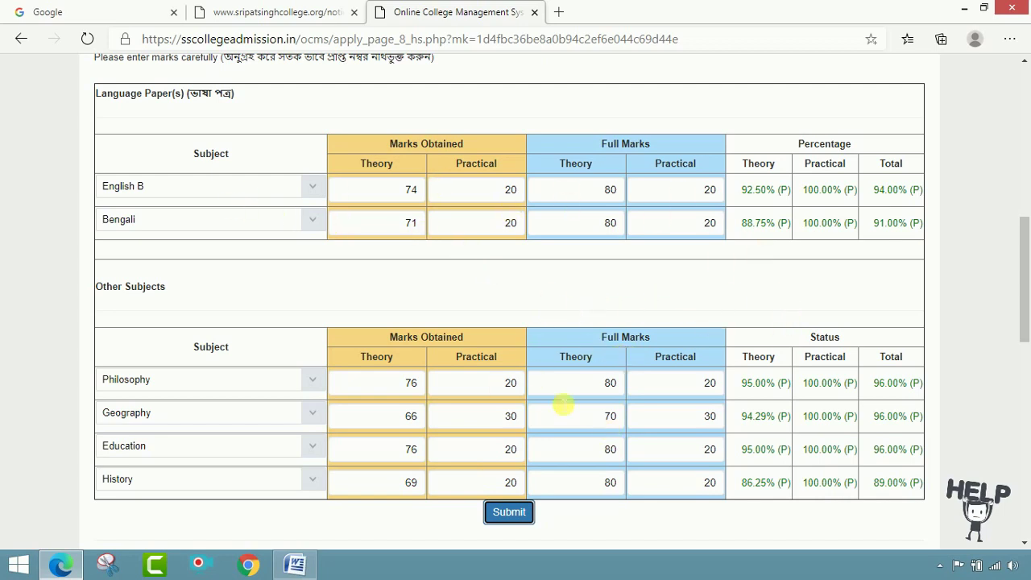
- Keep English B as the first language paper and submit the Class 12 marks
left_click(314, 189)
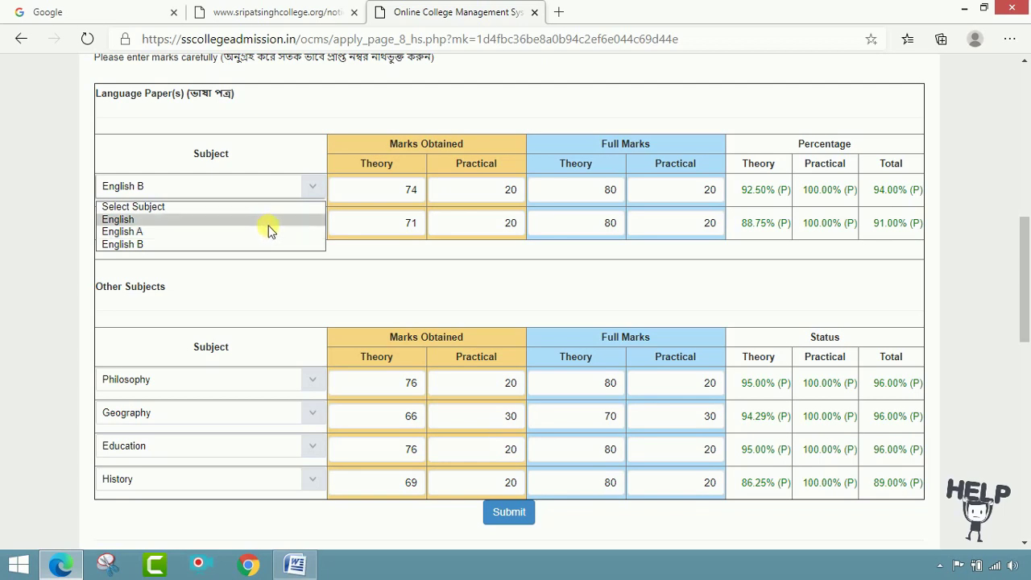
left_click(269, 244)
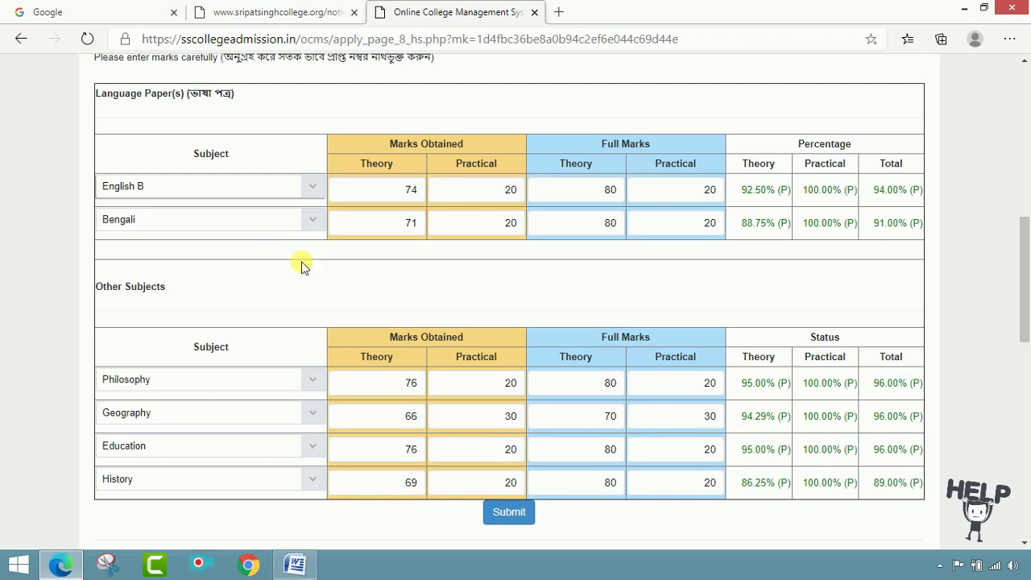
left_click(508, 512)
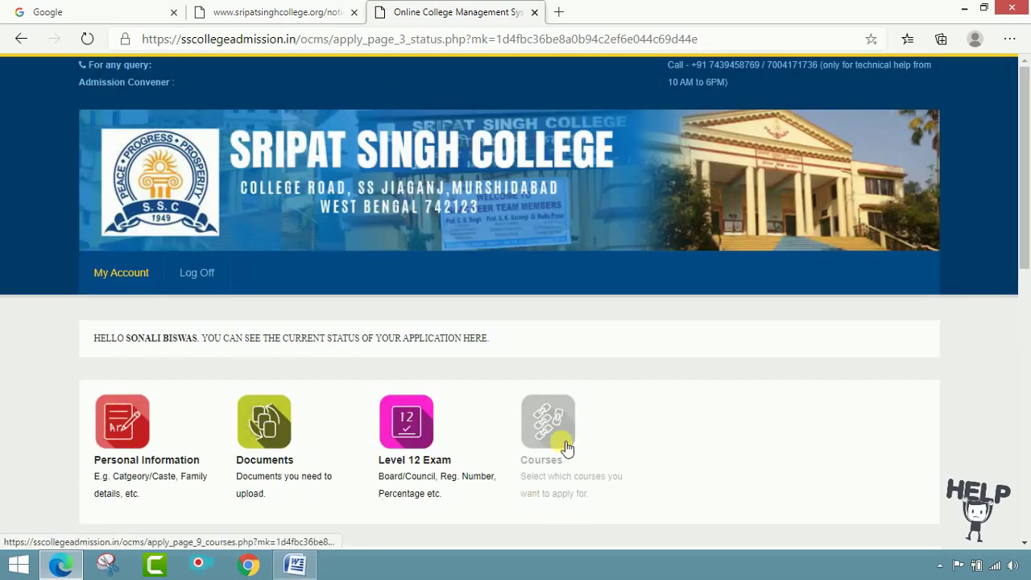
- Scroll down the status page and open the Choose Courses page
scroll(612, 414, "down", 2)
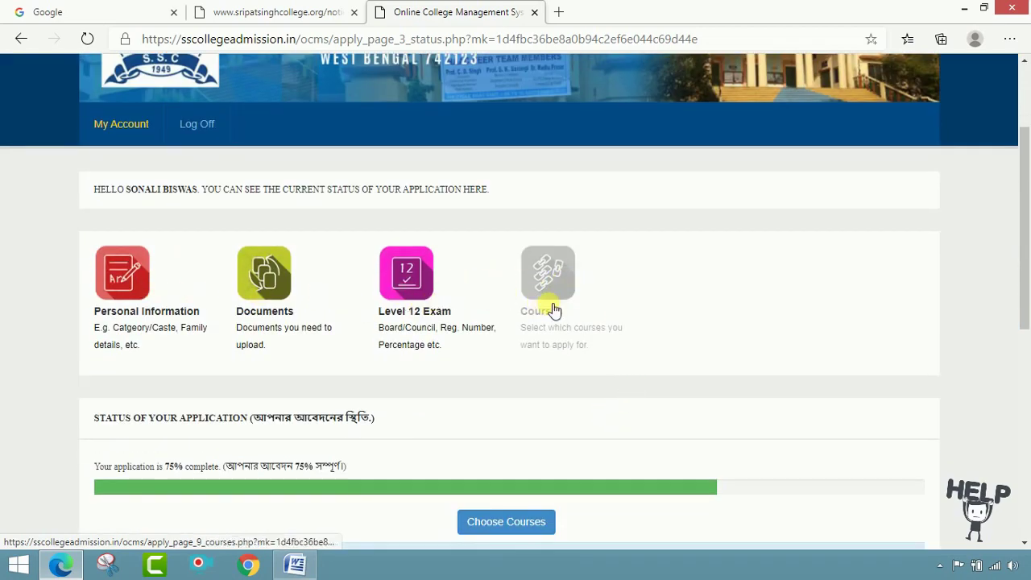
scroll(572, 309, "down", 2)
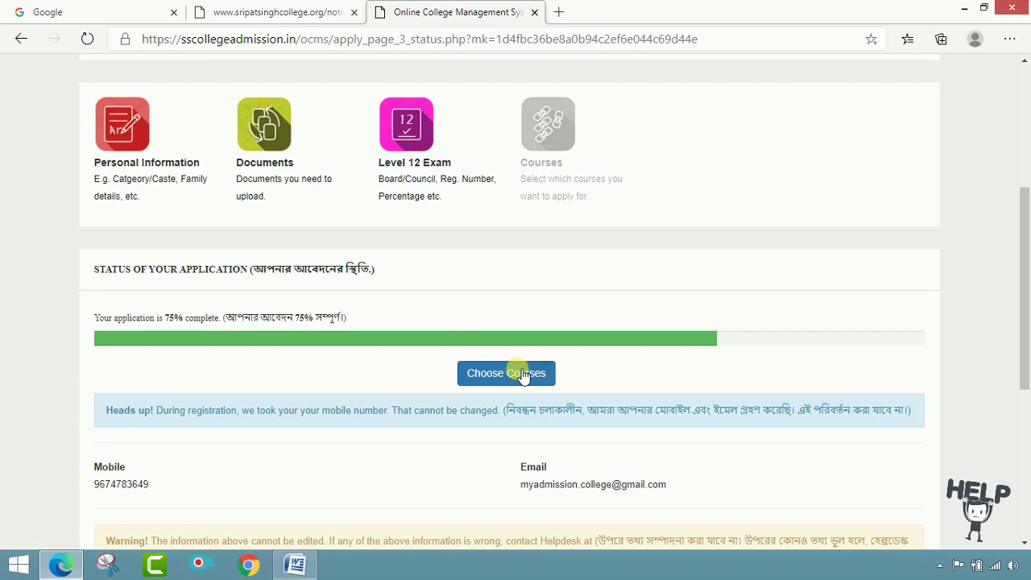
left_click(505, 372)
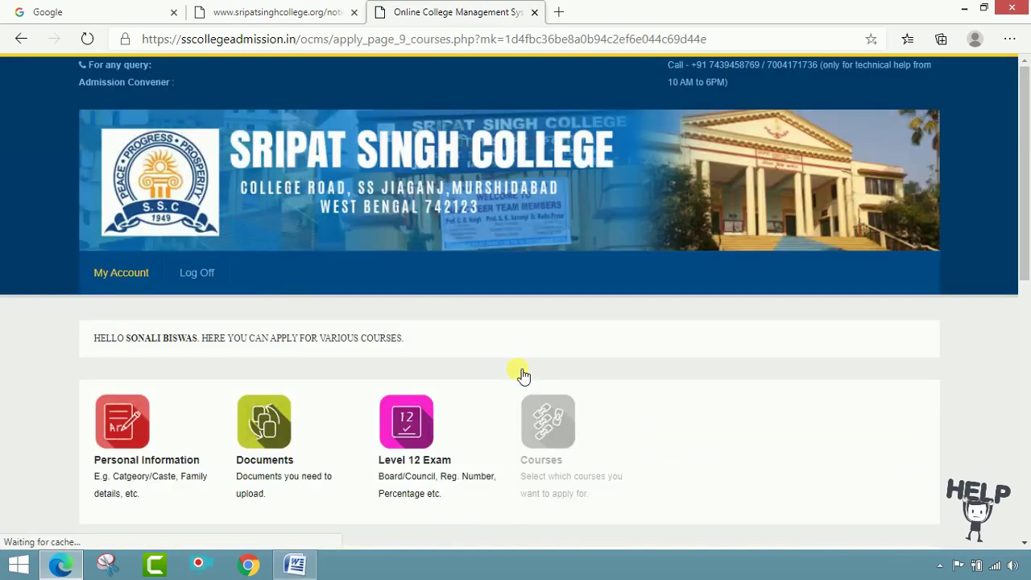
- Select the B.A. English Hons course with English as the Hons Paper
scroll(524, 370, "down", 5)
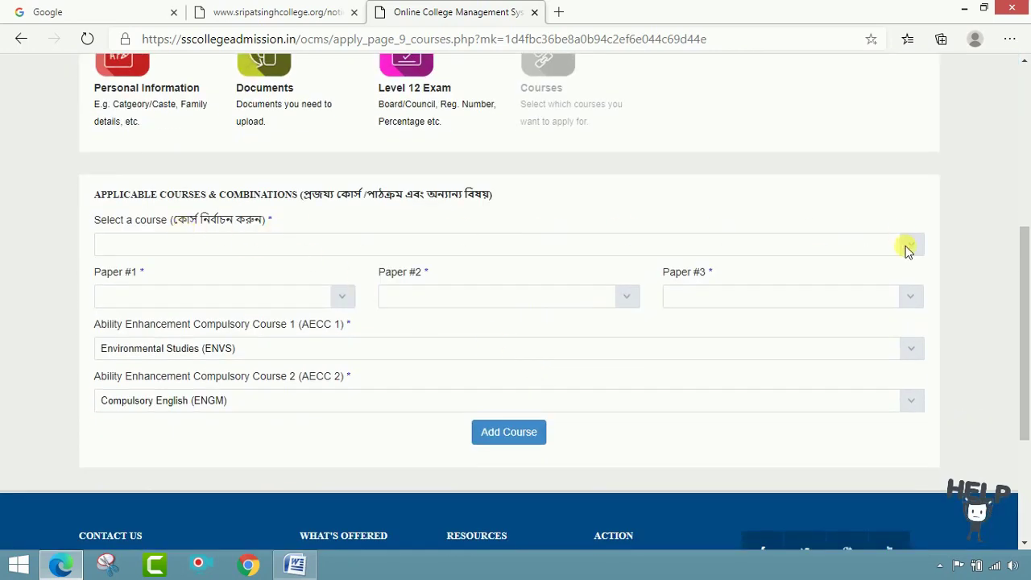
left_click(905, 245)
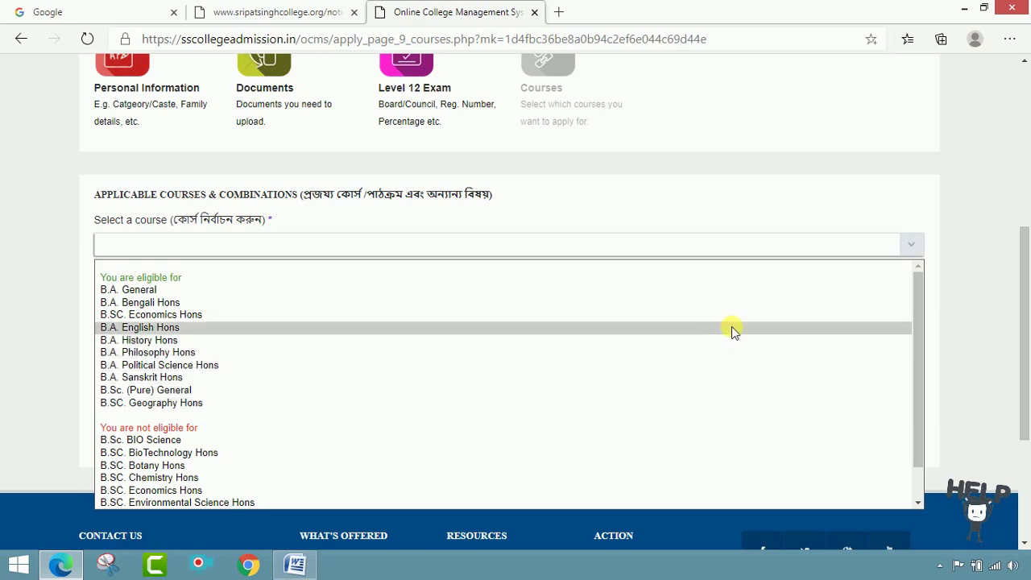
left_click(733, 329)
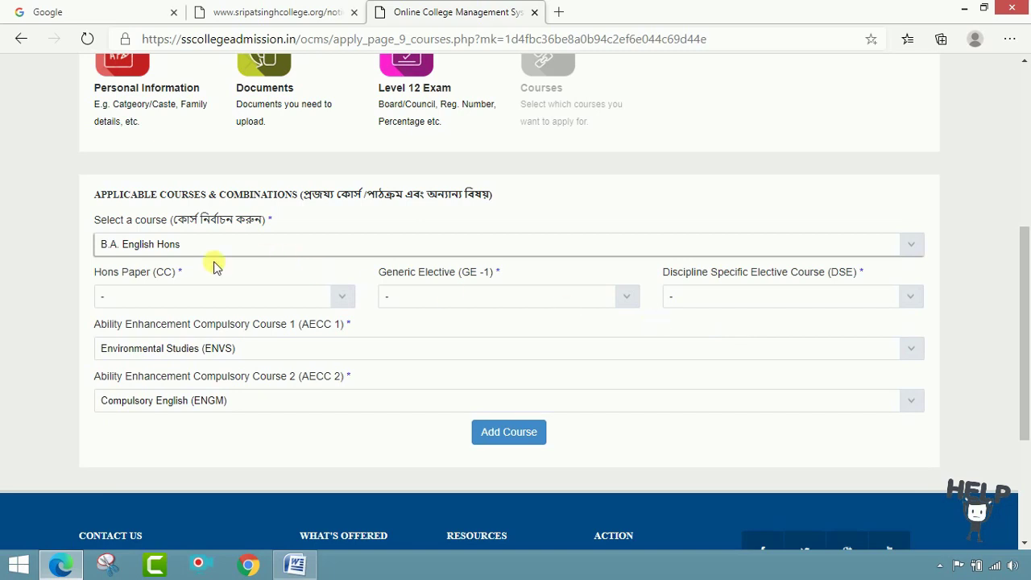
left_click(340, 298)
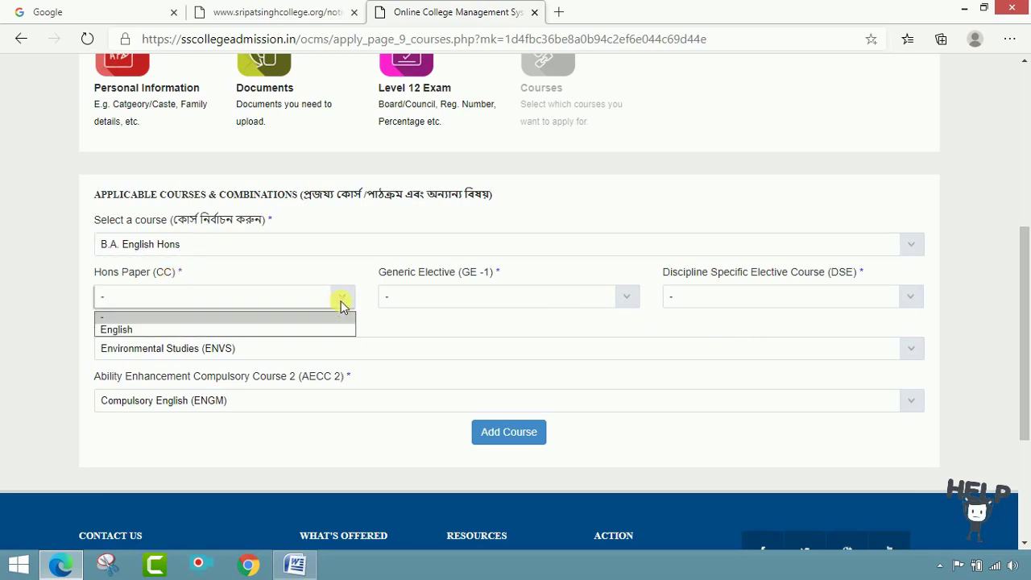
left_click(328, 330)
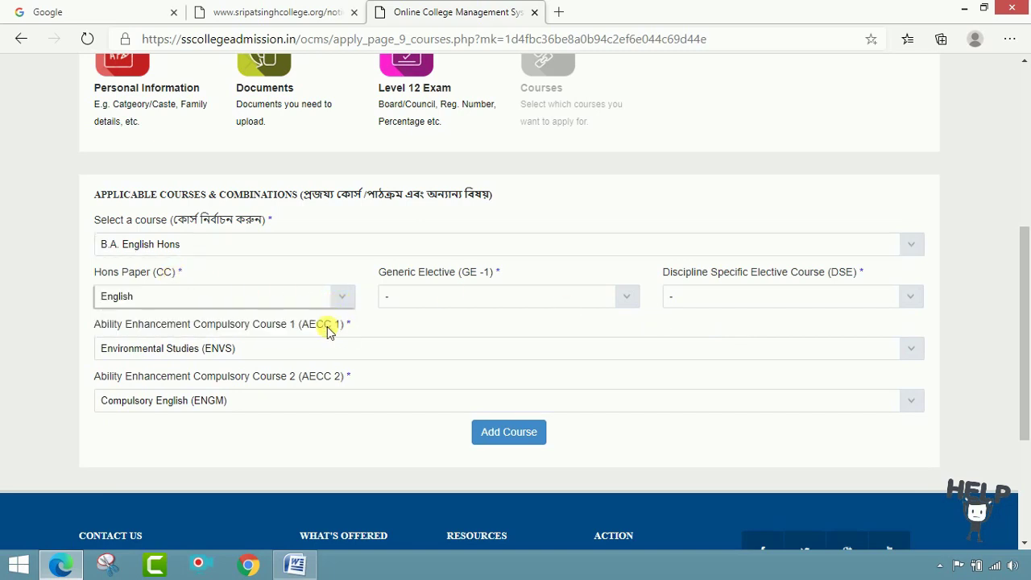
- Set the Generic Elective to Philosophy and the Discipline Specific Elective to English (DSEC)
left_click(627, 296)
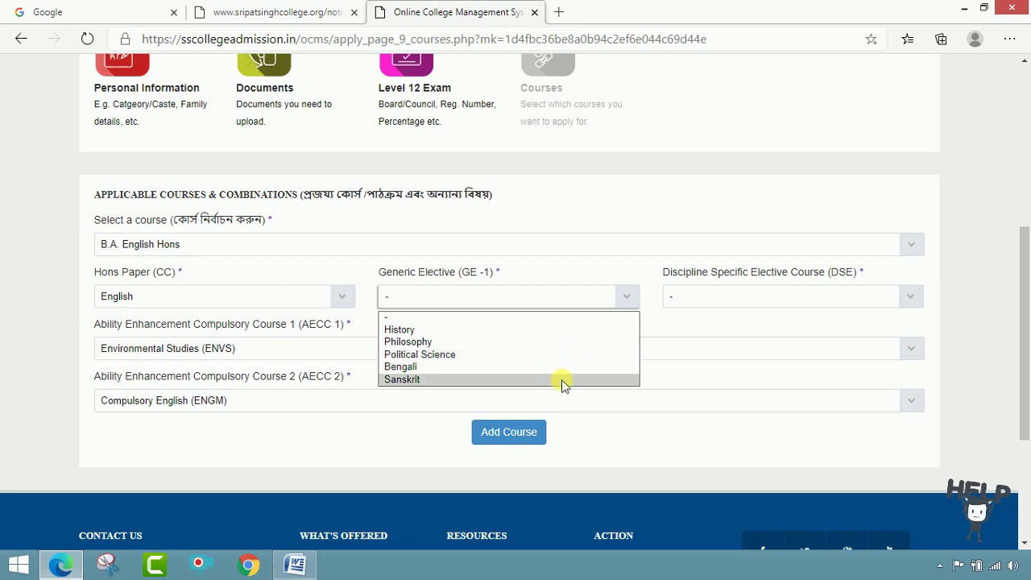
left_click(672, 335)
left_click(910, 298)
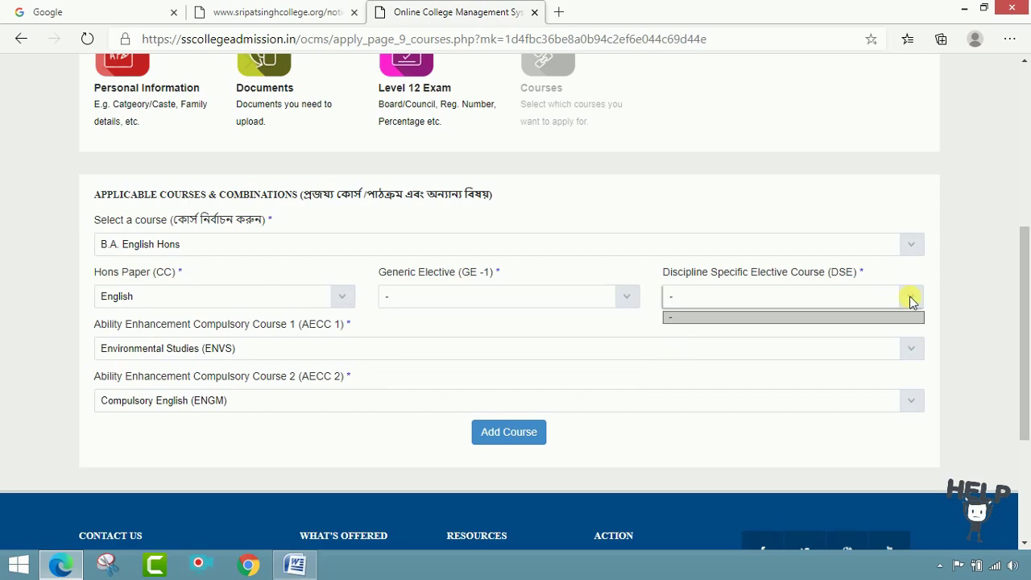
left_click(912, 301)
left_click(630, 298)
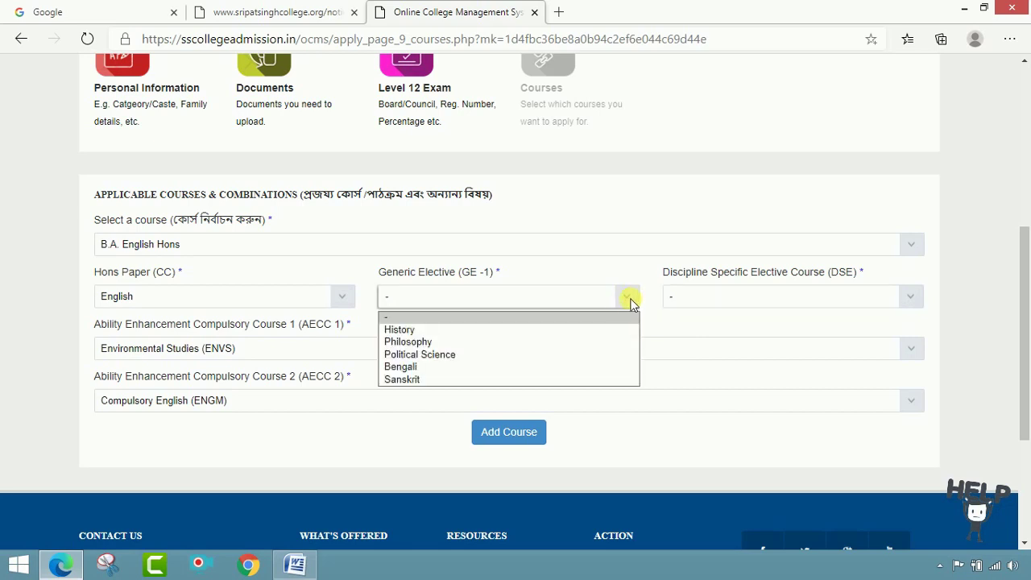
left_click(608, 342)
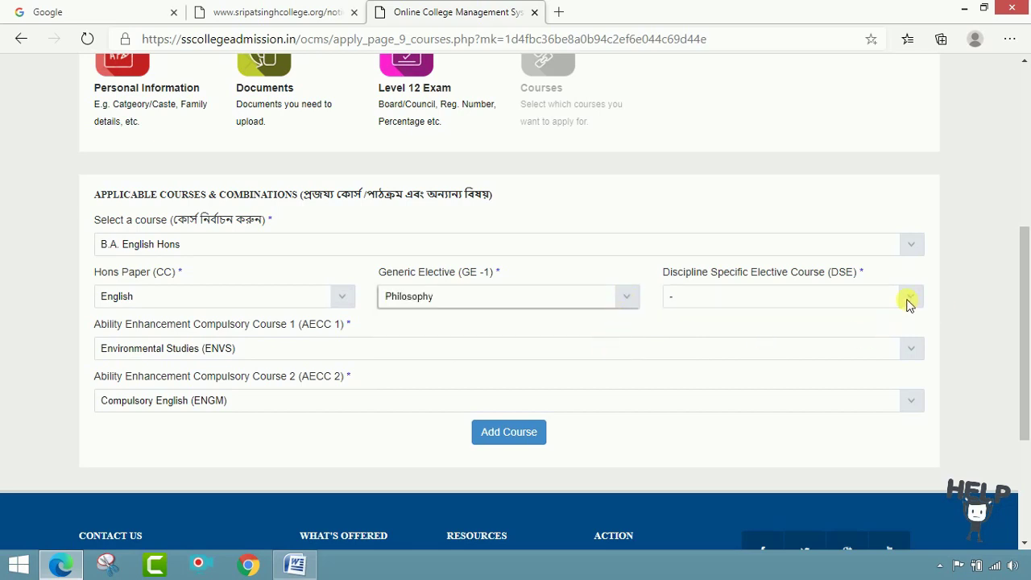
left_click(909, 301)
left_click(883, 329)
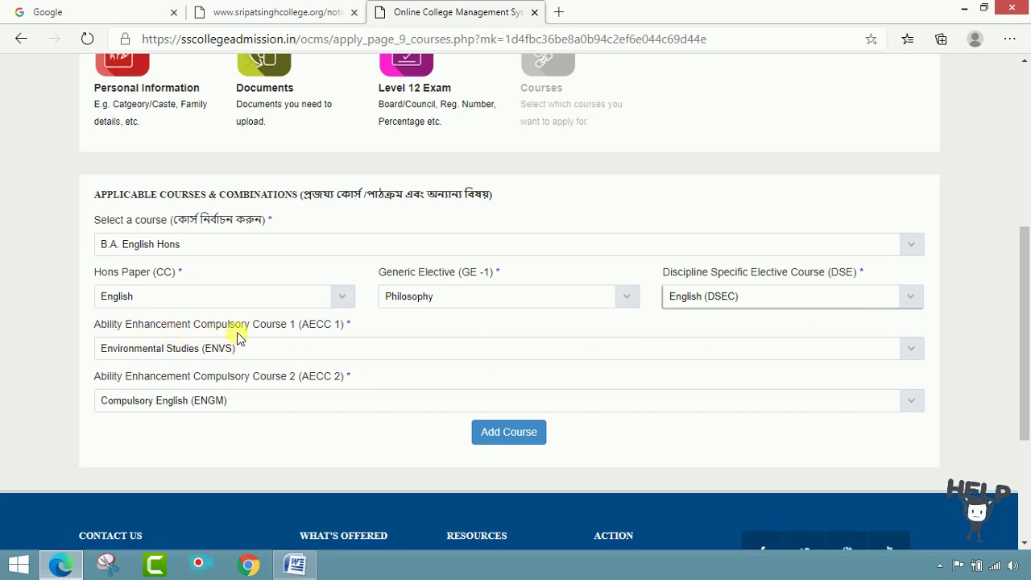
- Keep AECC 1 as Environmental Studies, set AECC 2 to Compulsory Bengali (BNGM), and add the course
left_click(914, 348)
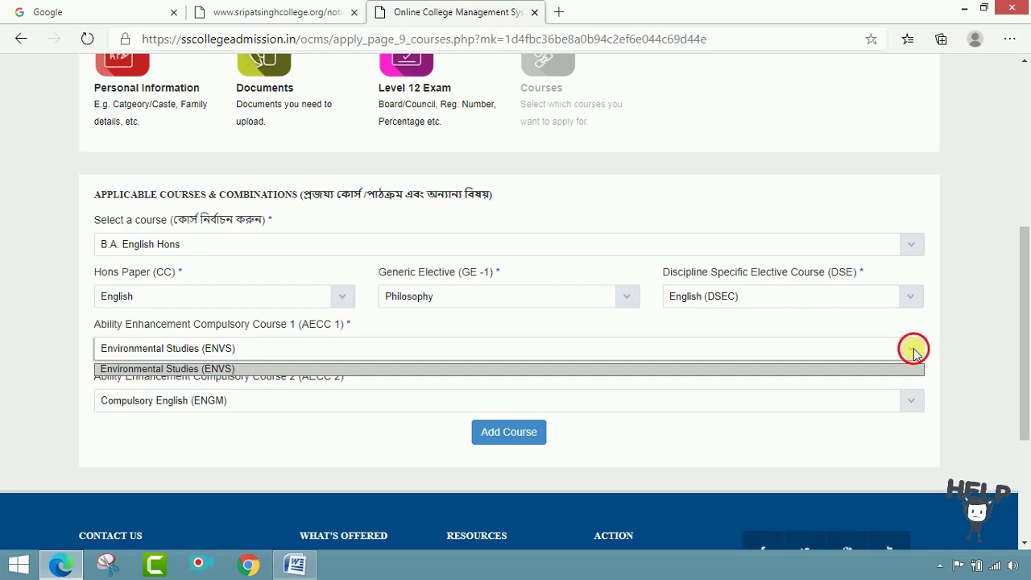
left_click(914, 348)
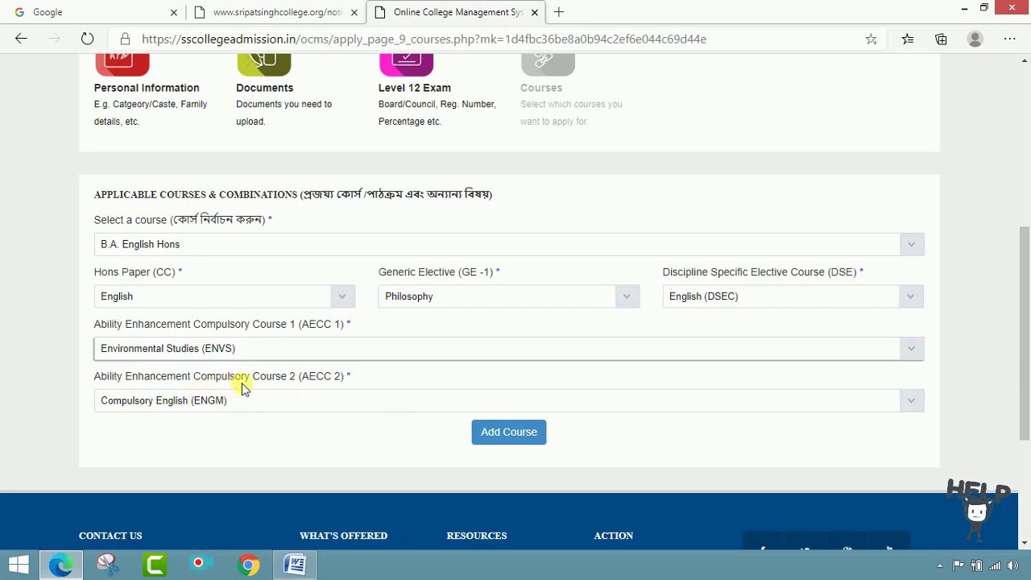
left_click(914, 399)
left_click(914, 399)
left_click(916, 400)
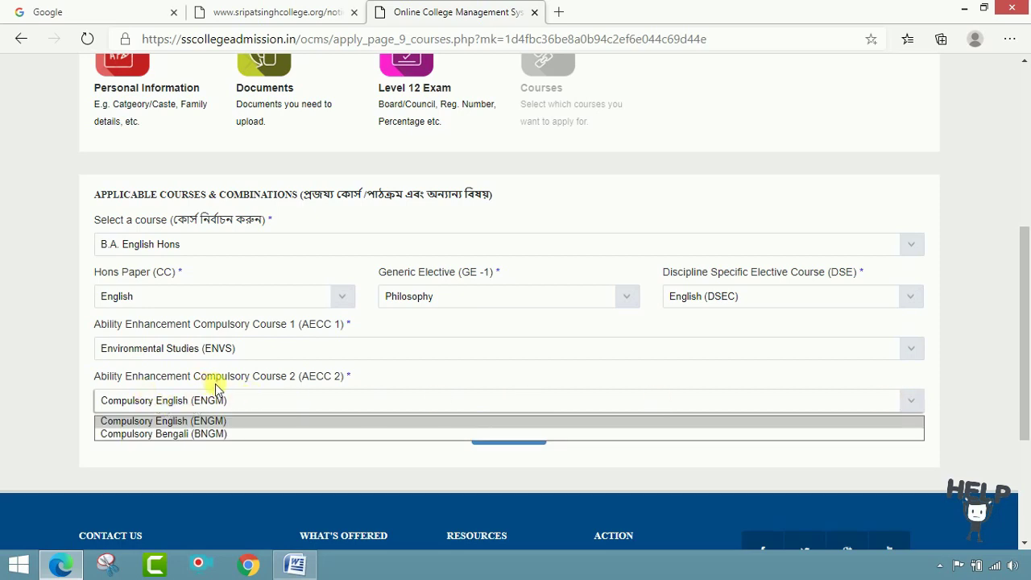
left_click(171, 435)
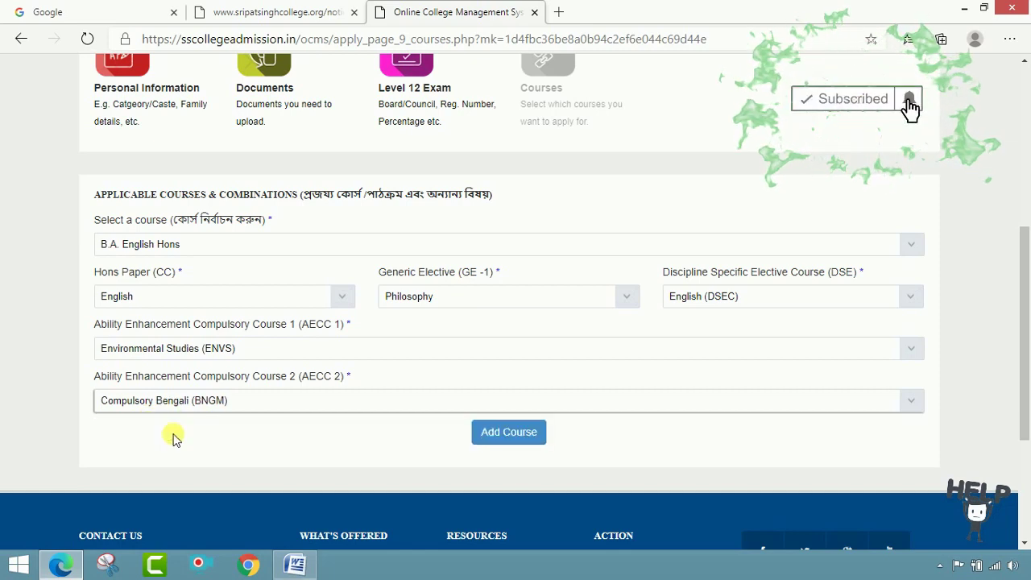
left_click(531, 441)
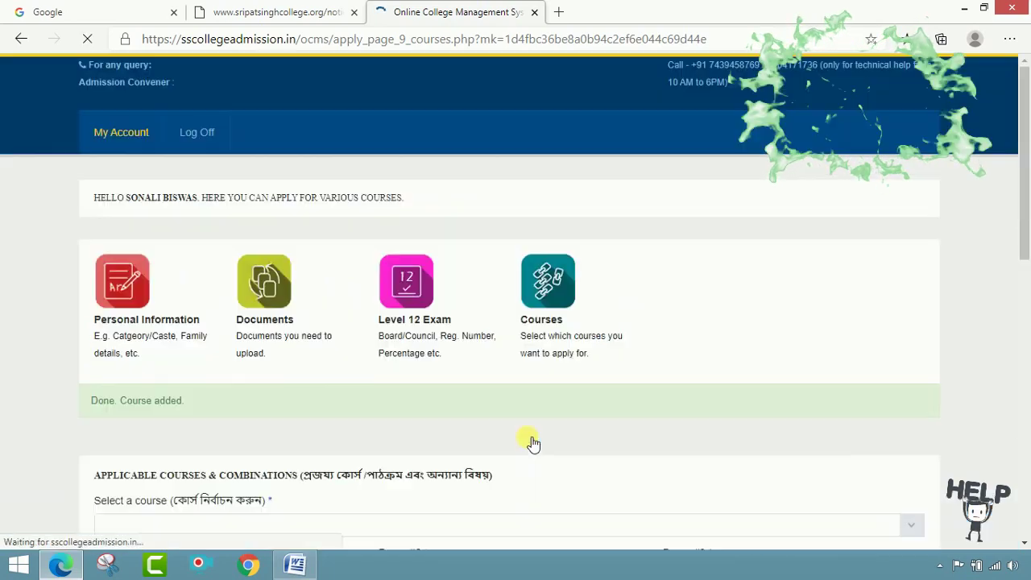
- Check the 'Done. Course added.' message and the applied-for table showing Rs. 150.00 unpaid
scroll(748, 396, "down", 3)
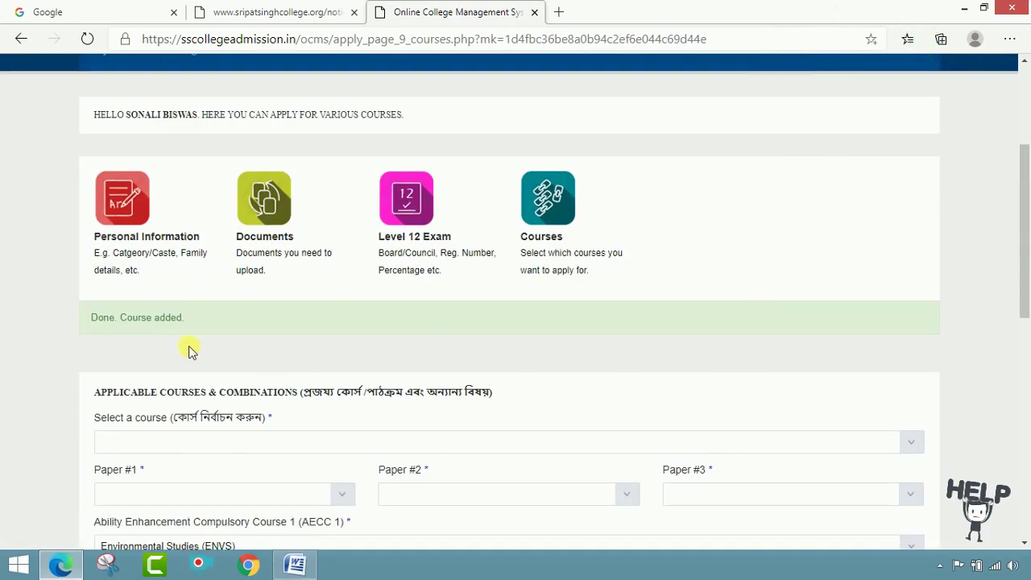
scroll(500, 290, "down", 5)
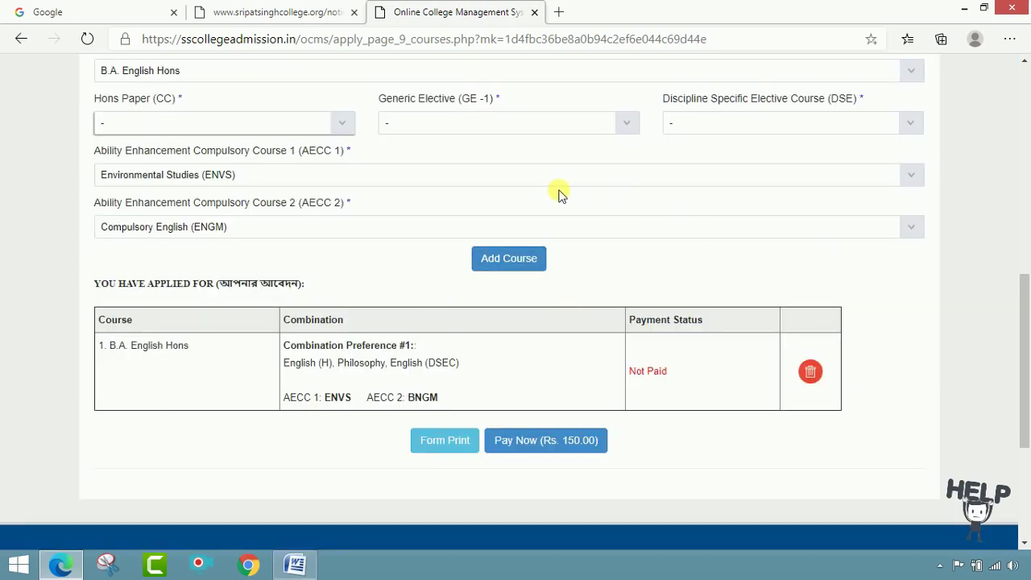
scroll(483, 253, "up", 2)
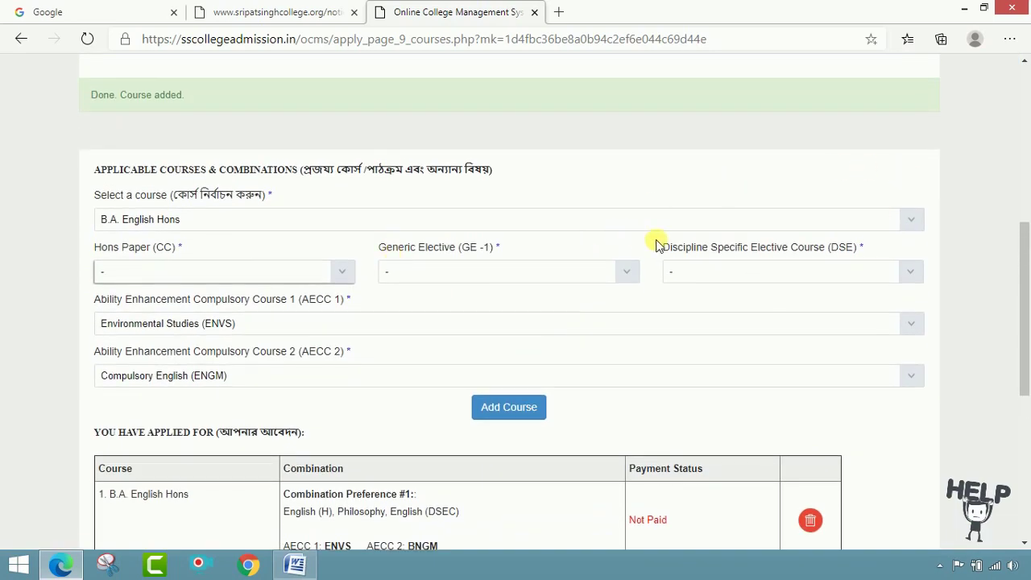
scroll(658, 242, "up", 5)
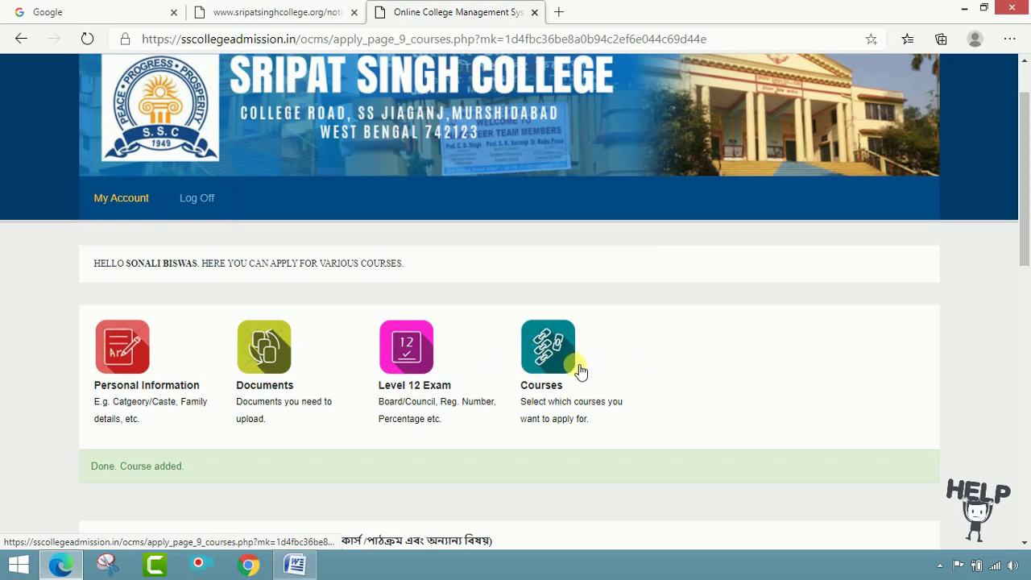
scroll(580, 371, "down", 7)
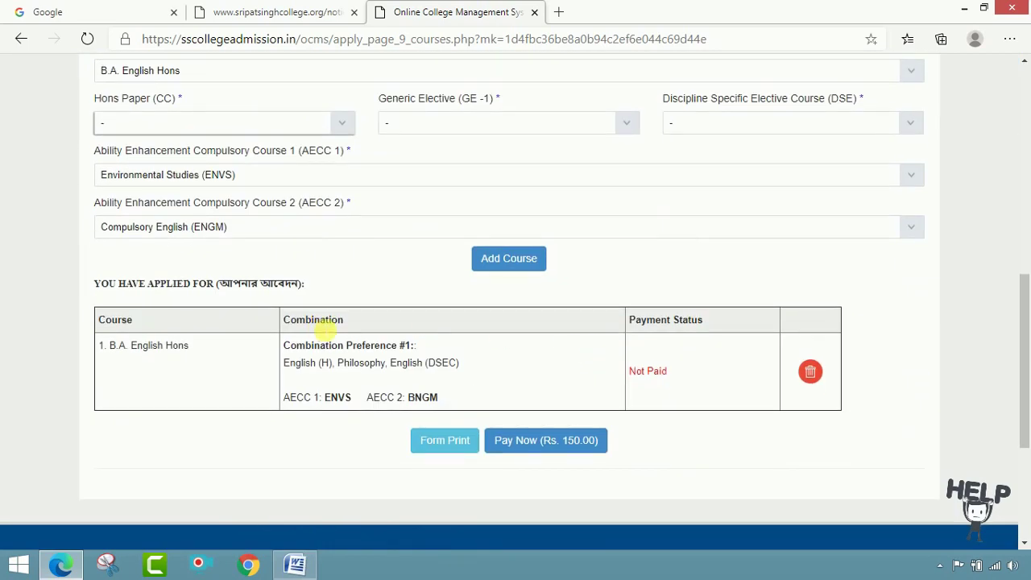
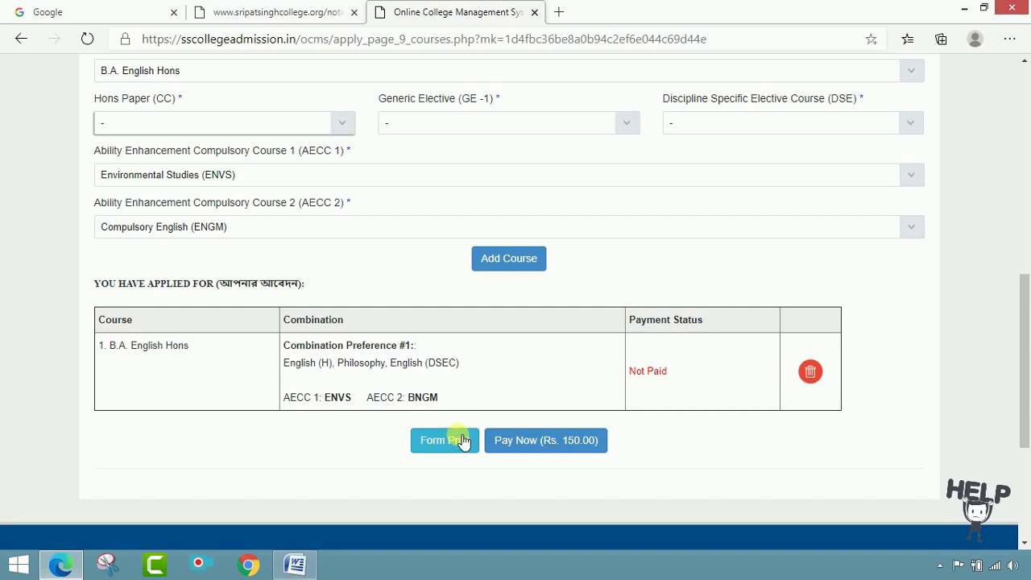
- Open the printable application form for the 3-year CBCS degree course, session 2020-2021
left_click(444, 440)
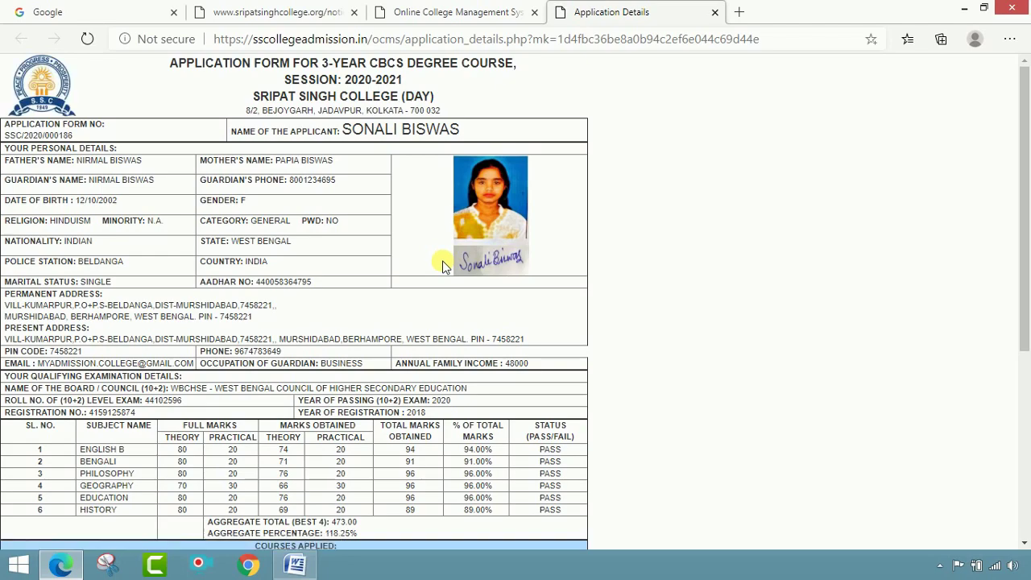
scroll(443, 264, "down", 4)
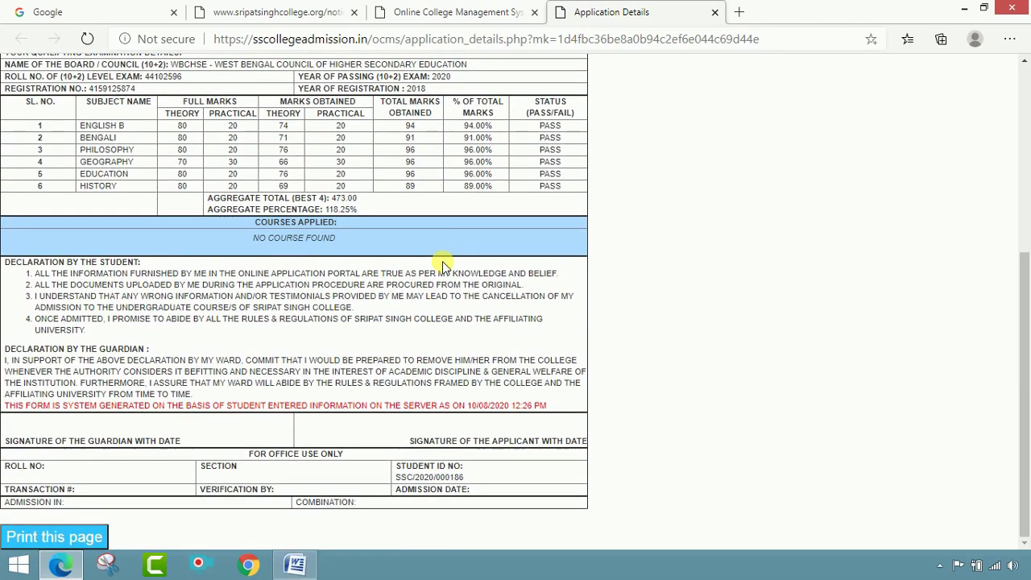
- Print the application form with the Save as PDF destination
left_click(40, 536)
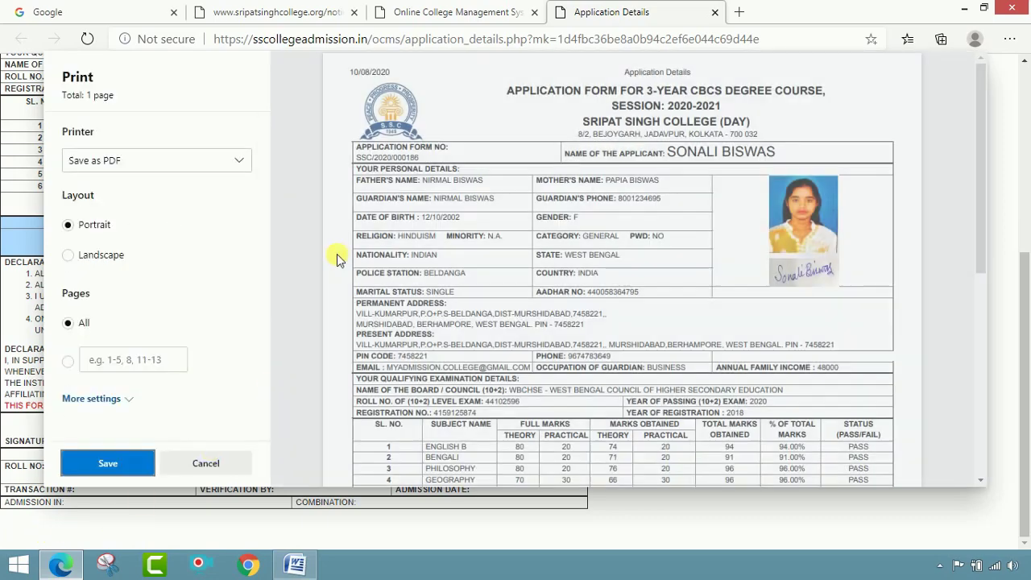
scroll(566, 280, "down", 3)
scroll(567, 279, "down", 3)
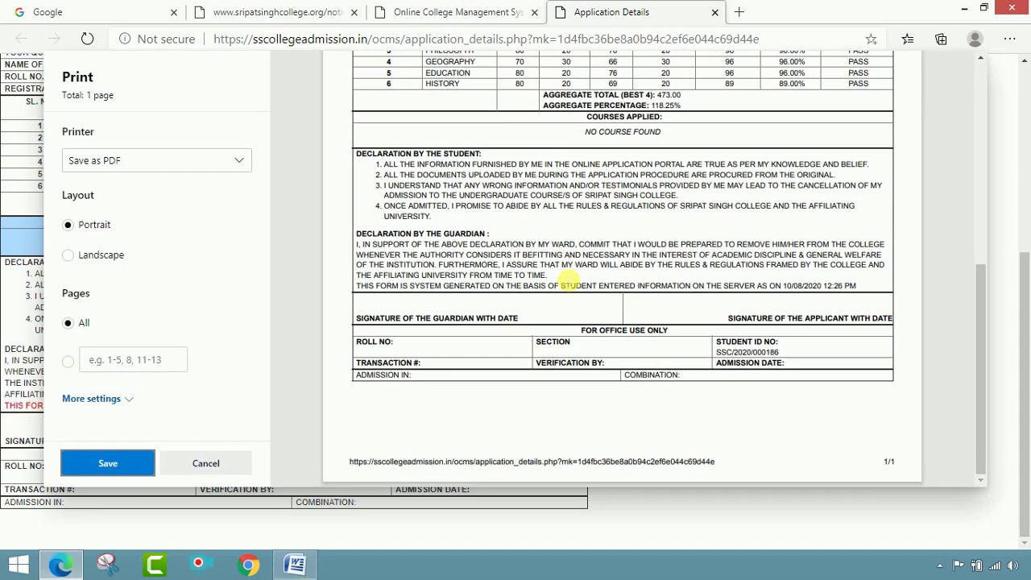
scroll(612, 290, "up", 6)
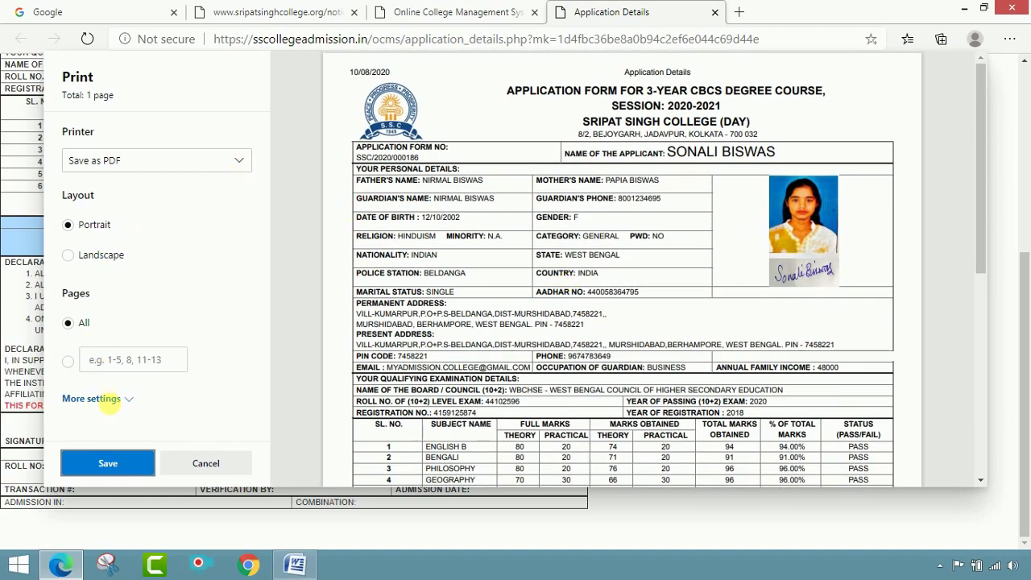
left_click(117, 452)
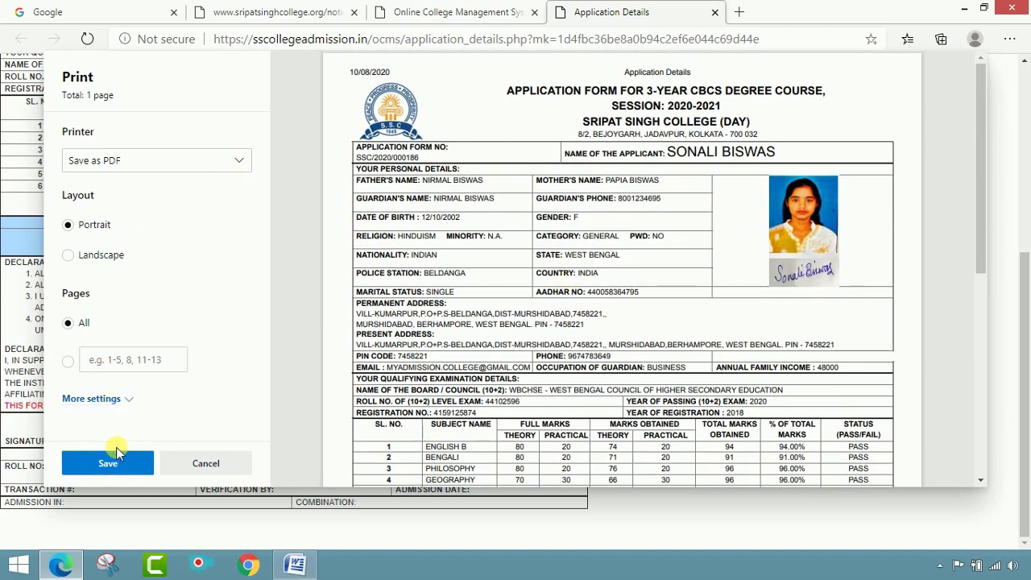
left_click(120, 458)
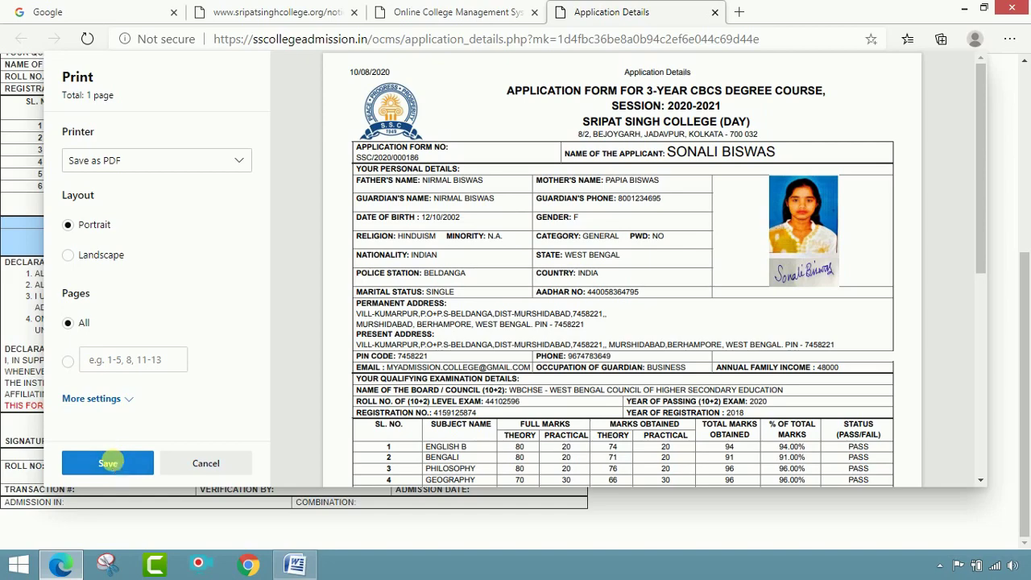
- Save the PDF as Application Details on the Desktop and close the form tab
left_click(58, 114)
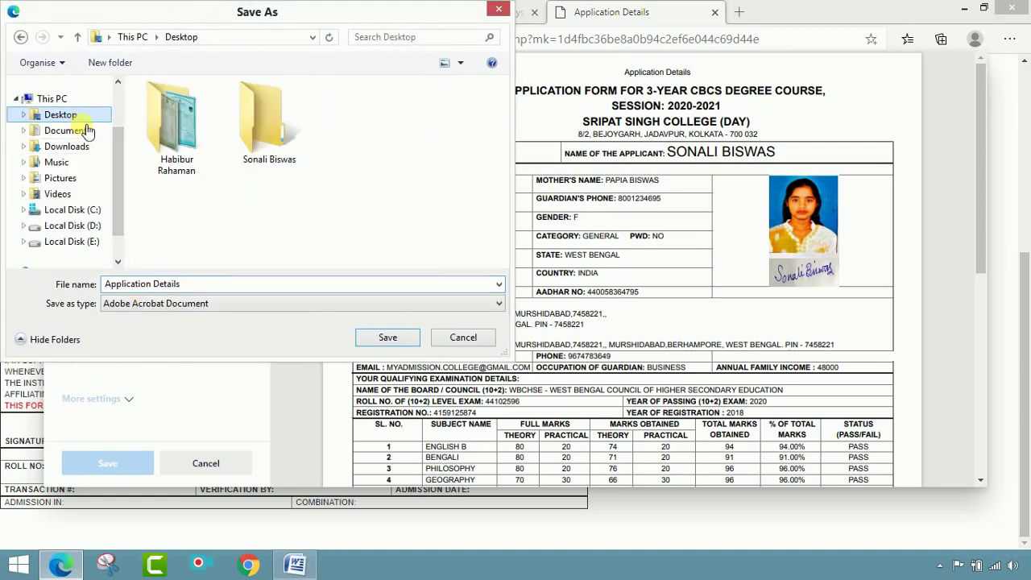
left_click(387, 338)
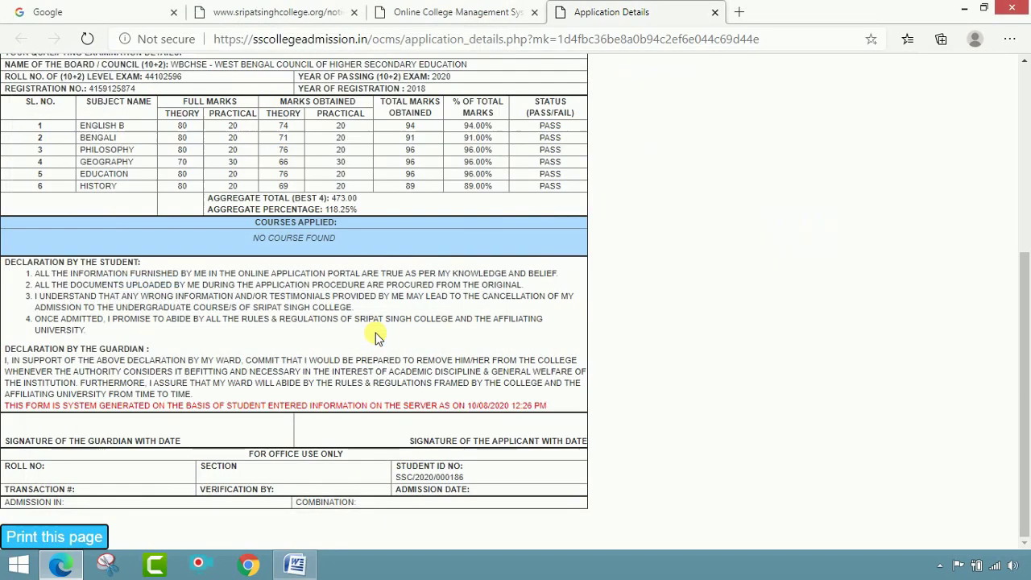
left_click(713, 13)
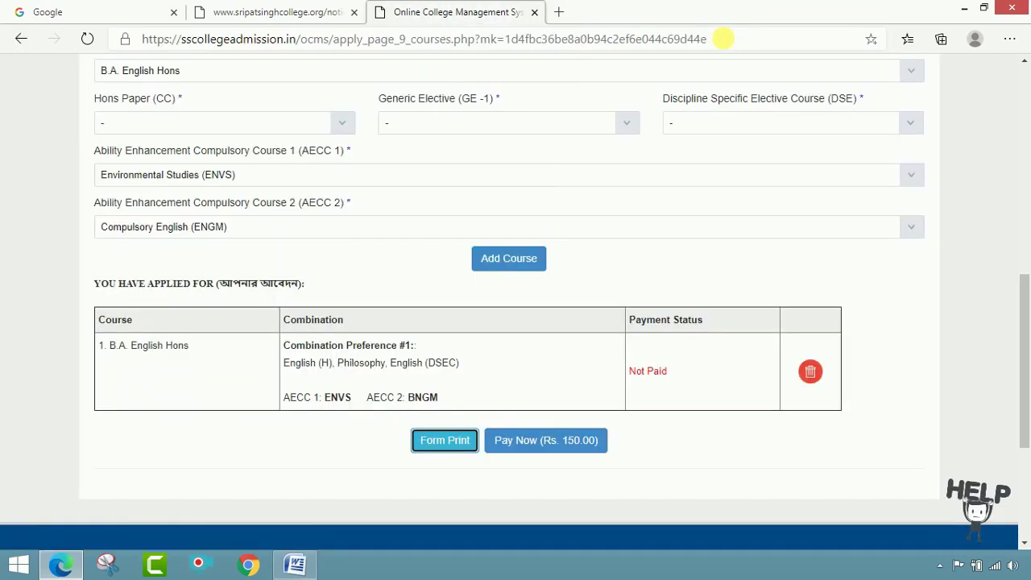
- Pay the Rs. 150.00 B.A. English Hons application fee using the Razor Pay option
left_click(656, 455)
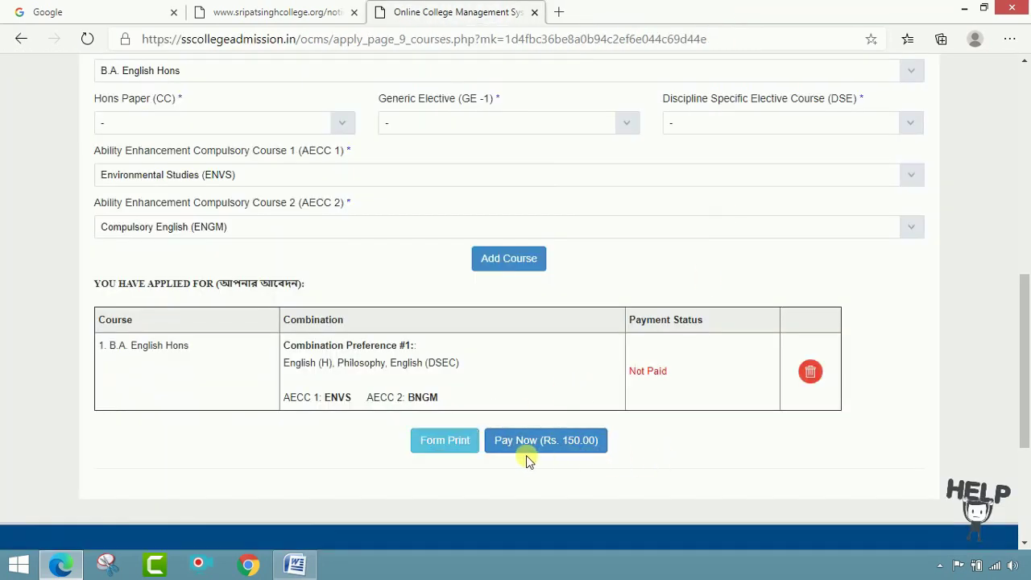
left_click(588, 453)
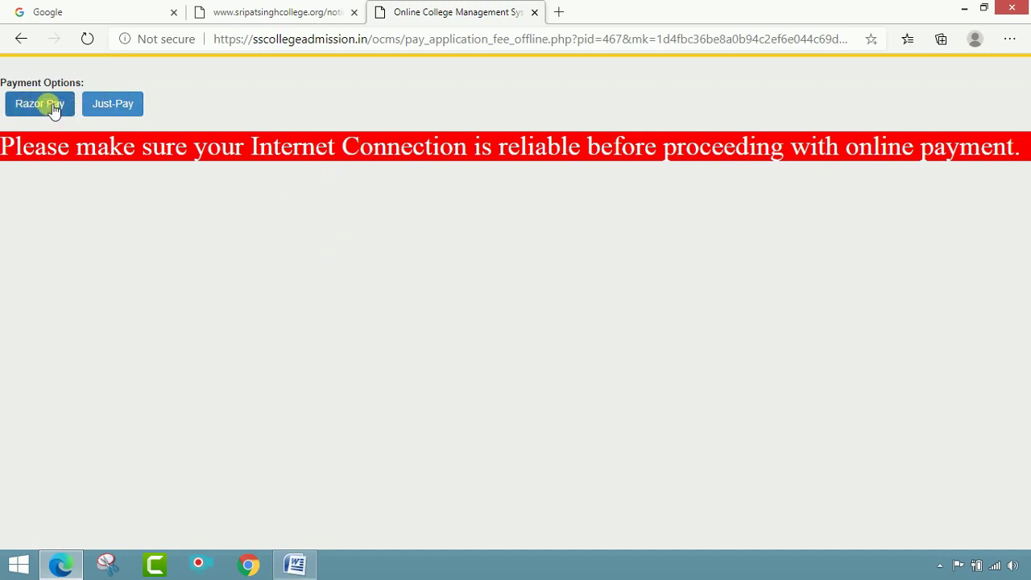
left_click(40, 106)
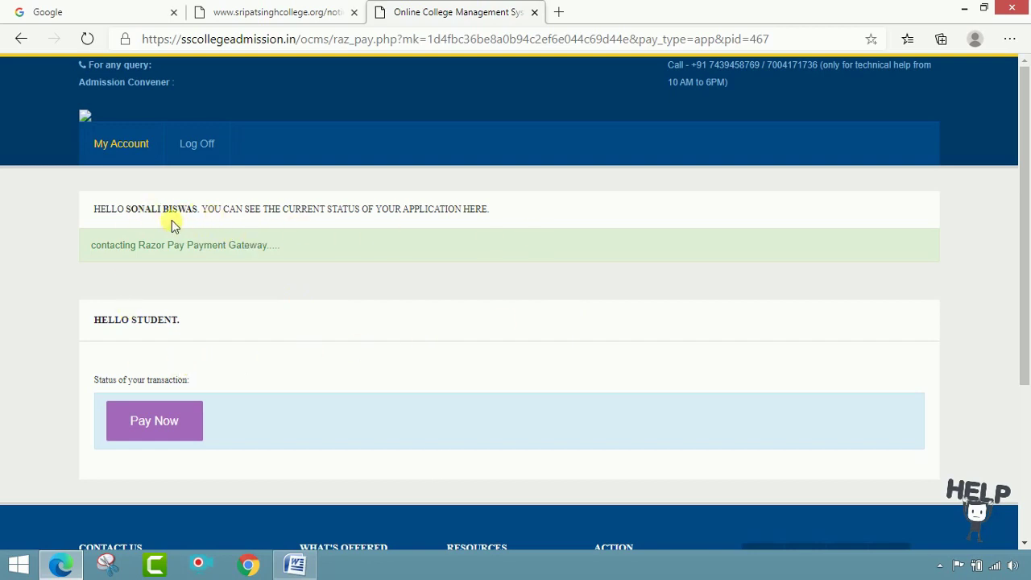
scroll(322, 393, "down", 3)
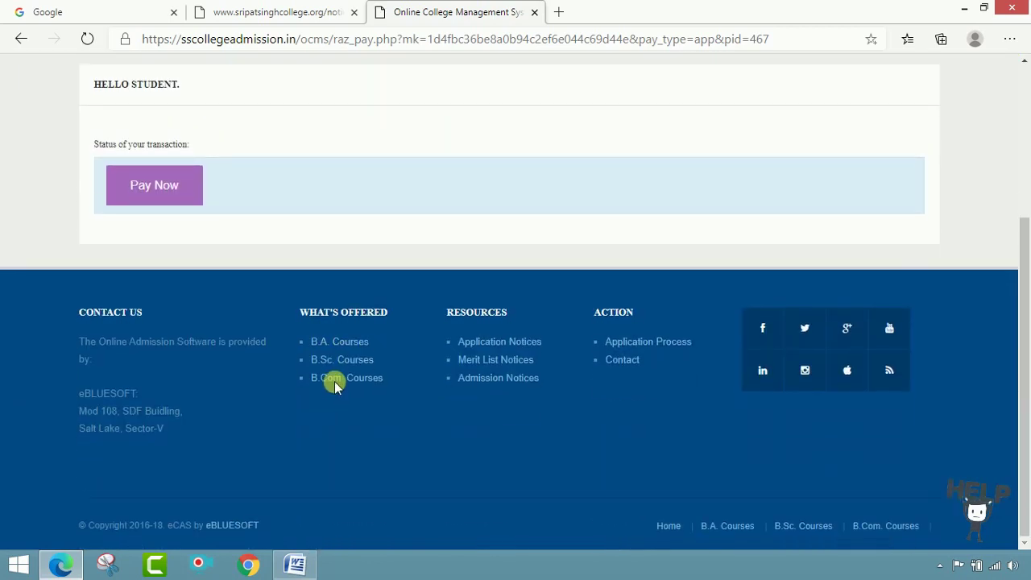
left_click(146, 199)
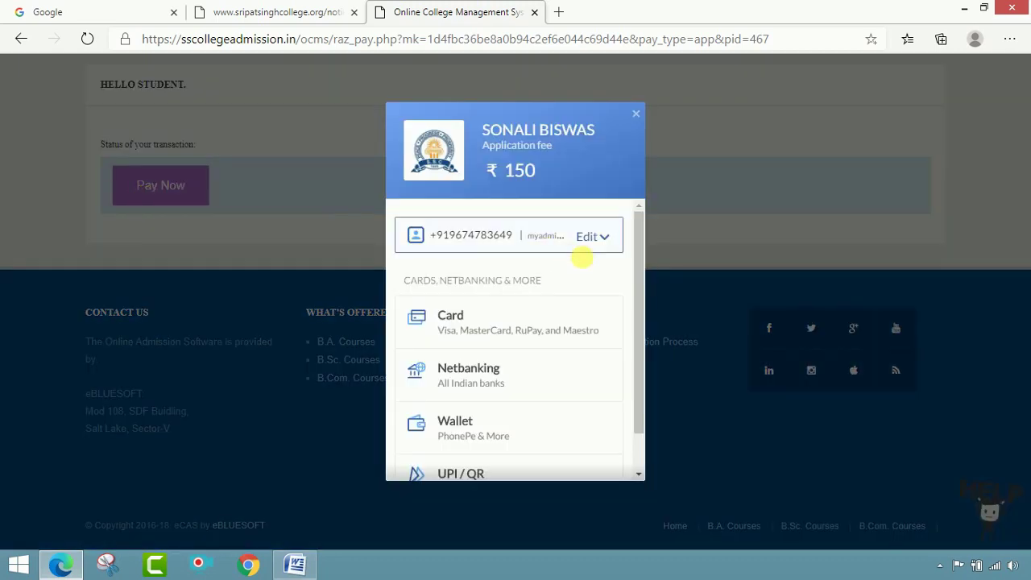
scroll(515, 331, "down", 1)
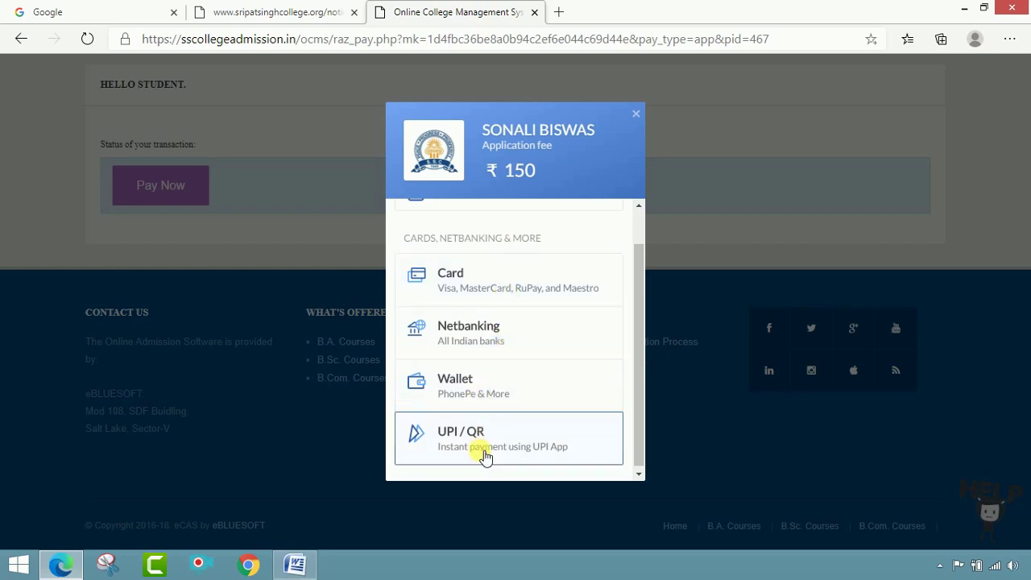
left_click(520, 288)
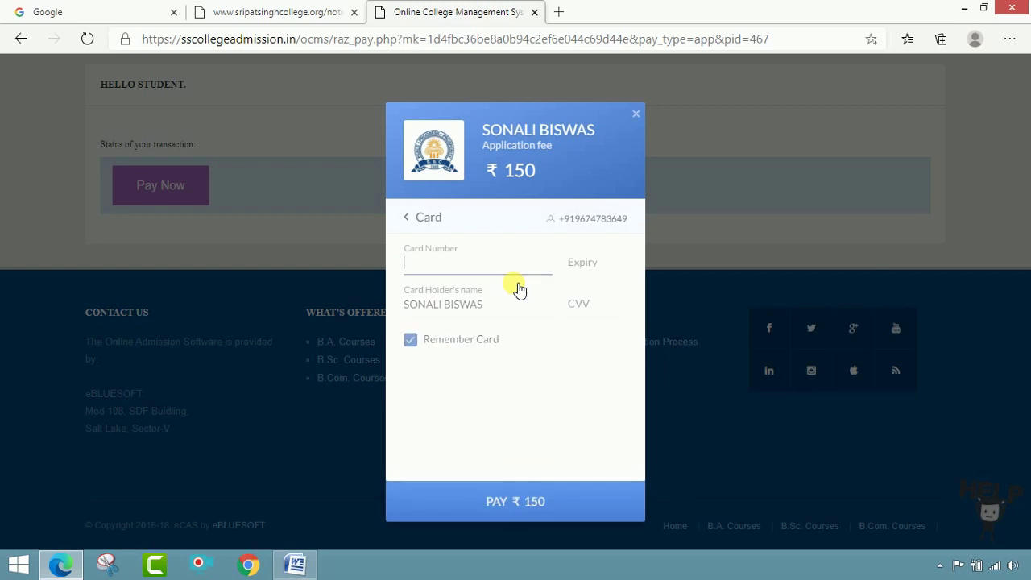
left_click(461, 273)
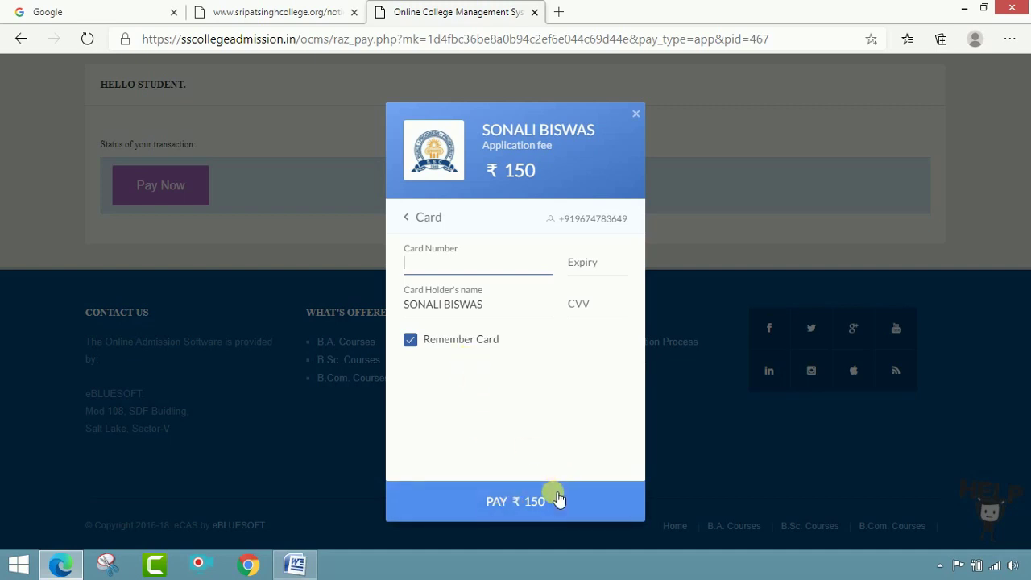
left_click(636, 112)
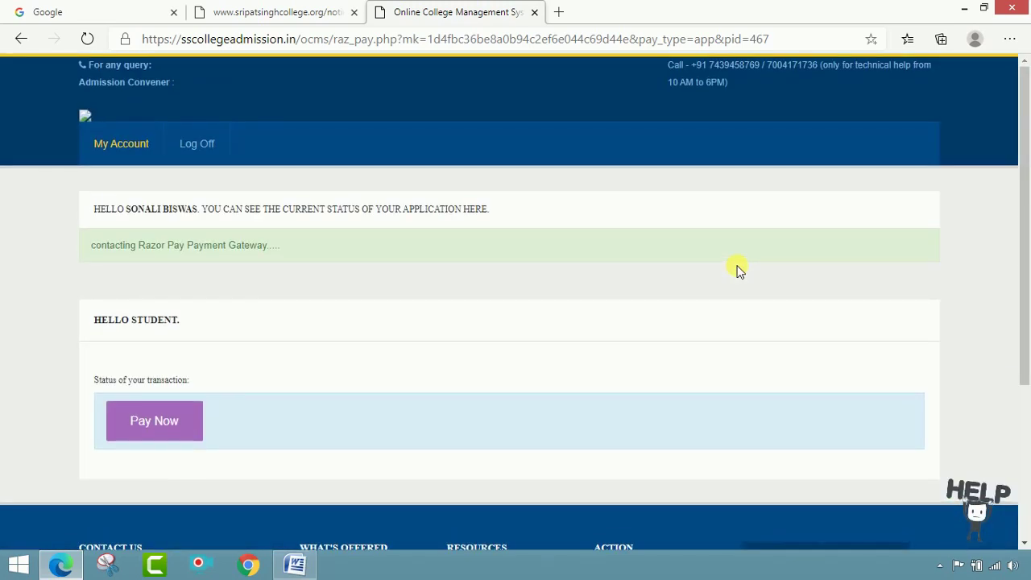